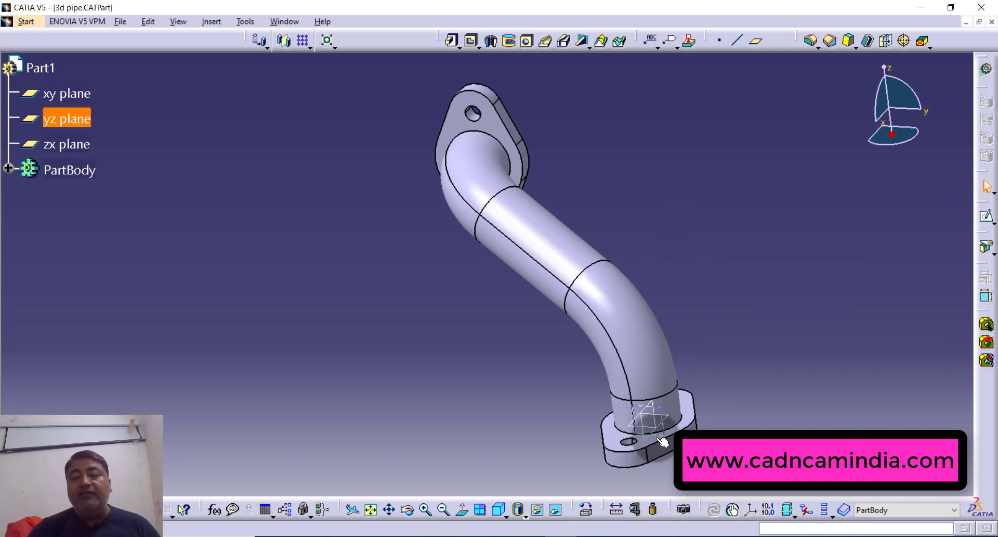
# - Look over the finished 3d pipe model and close its document
pyautogui.click(728, 344)
pyautogui.moveTo(732, 332)
pyautogui.mouseDown(button='middle')
pyautogui.moveTo(773, 341)
pyautogui.moveTo(790, 285)
pyautogui.mouseUp(button='middle')
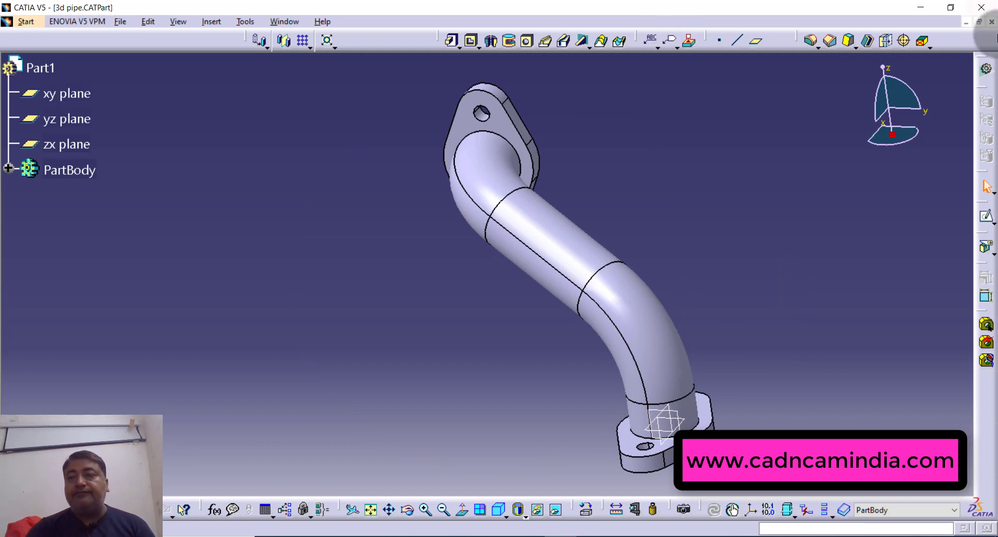
pyautogui.click(992, 21)
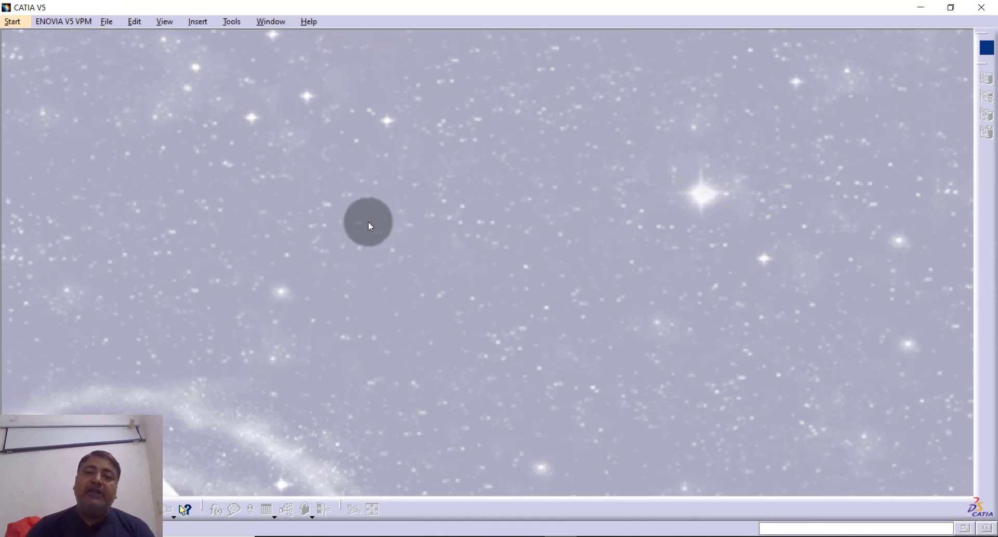
# - Create a new part in the Wireframe and Surface Design workbench
pyautogui.click(22, 25)
pyautogui.moveTo(139, 43)
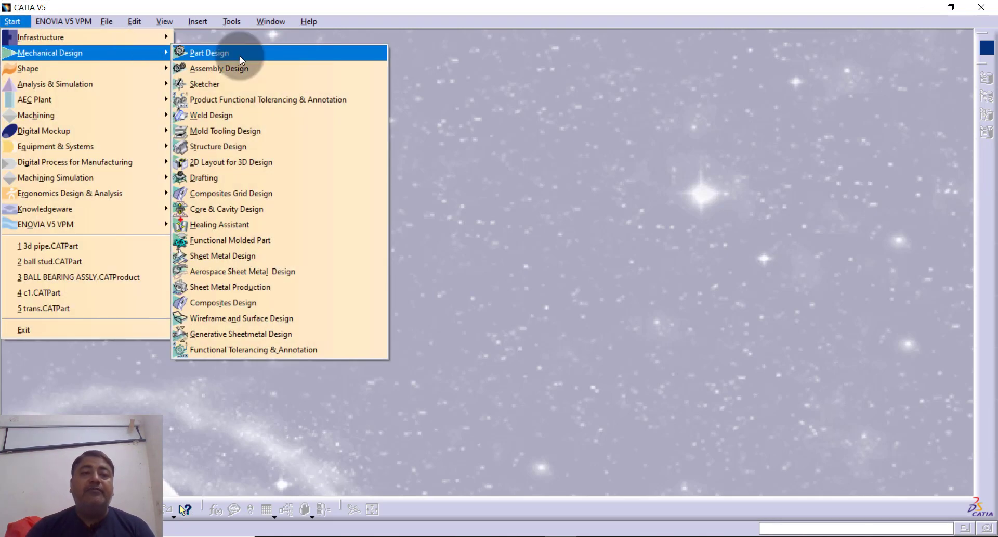
pyautogui.click(265, 322)
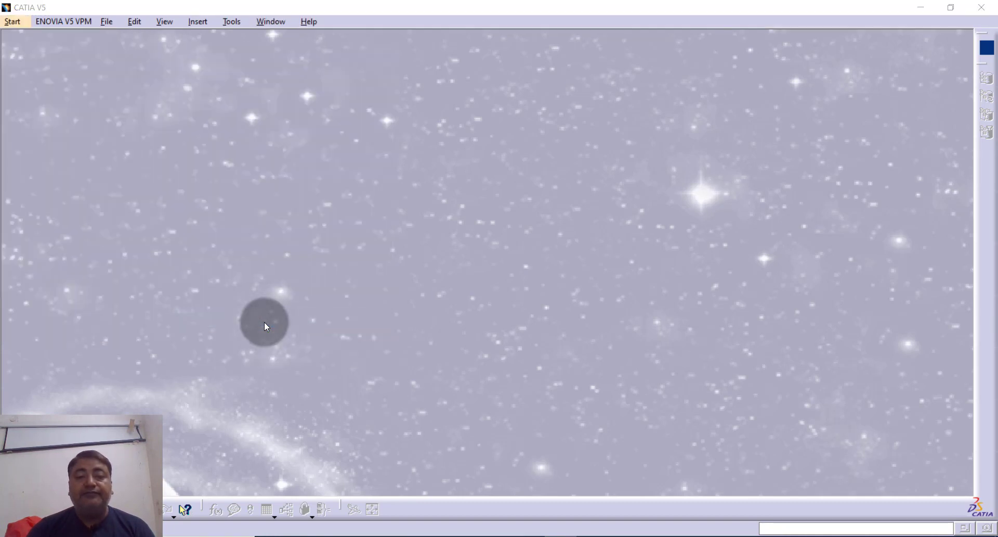
pyautogui.click(895, 480)
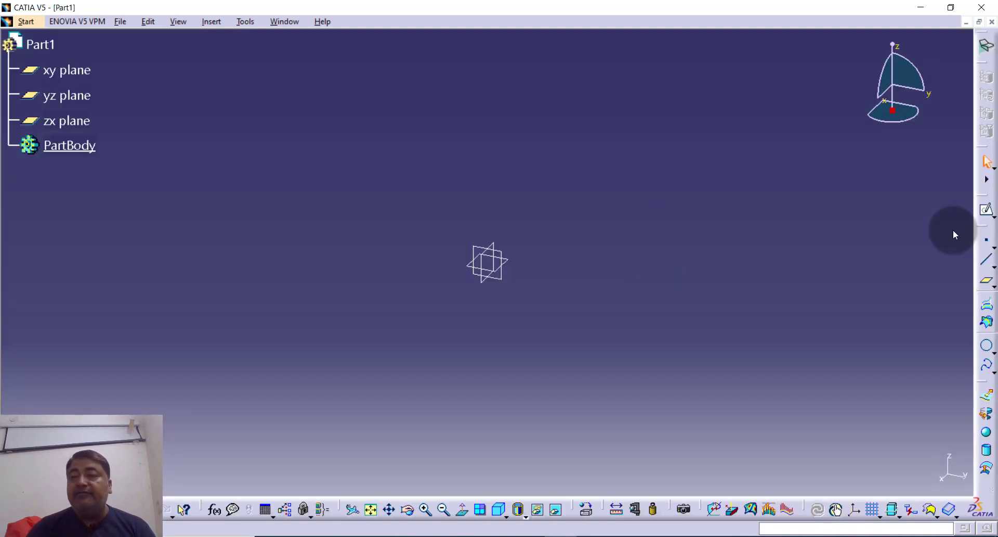
# - On the yz plane, sketch a vertical line about 65 mm long from the origin, continued by a line sloping up to the left
pyautogui.click(987, 212)
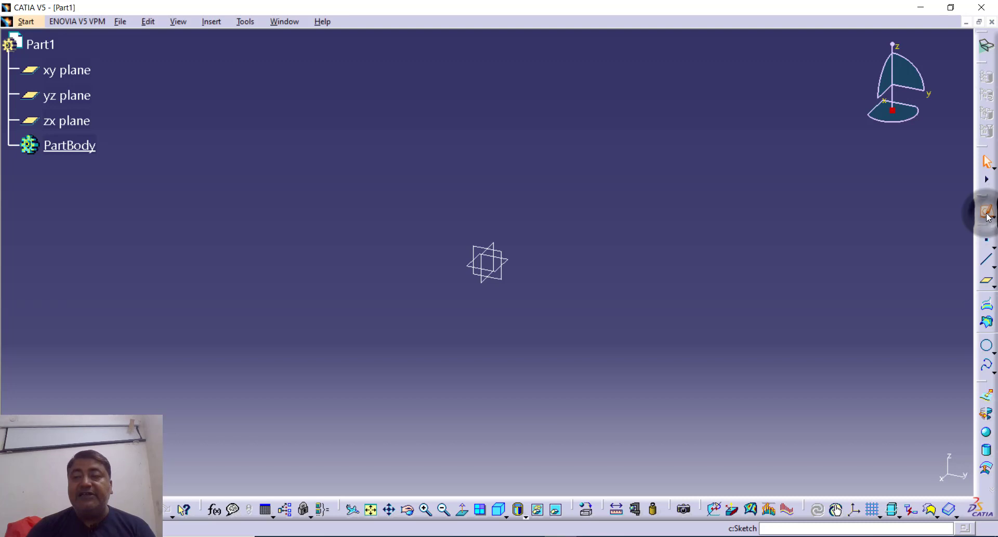
pyautogui.click(505, 258)
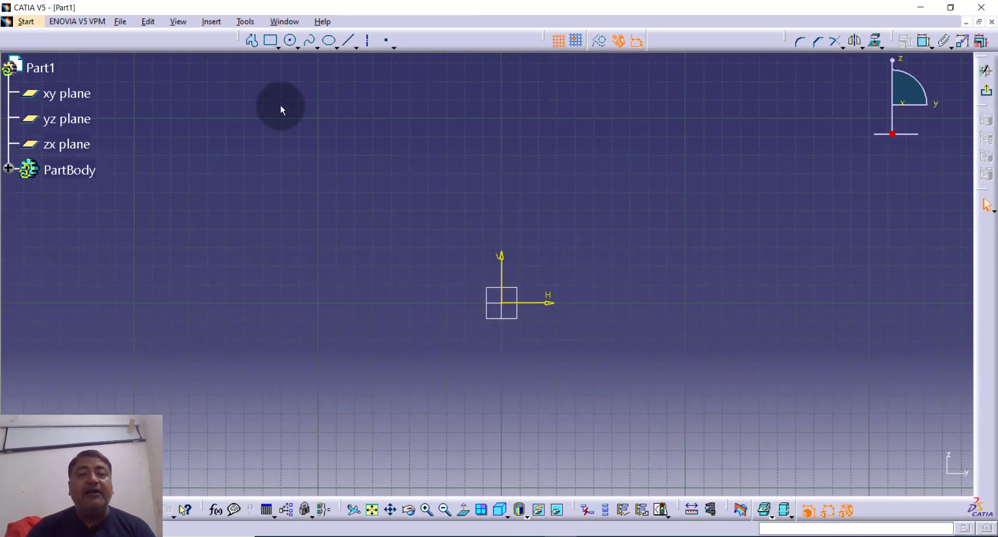
pyautogui.click(253, 41)
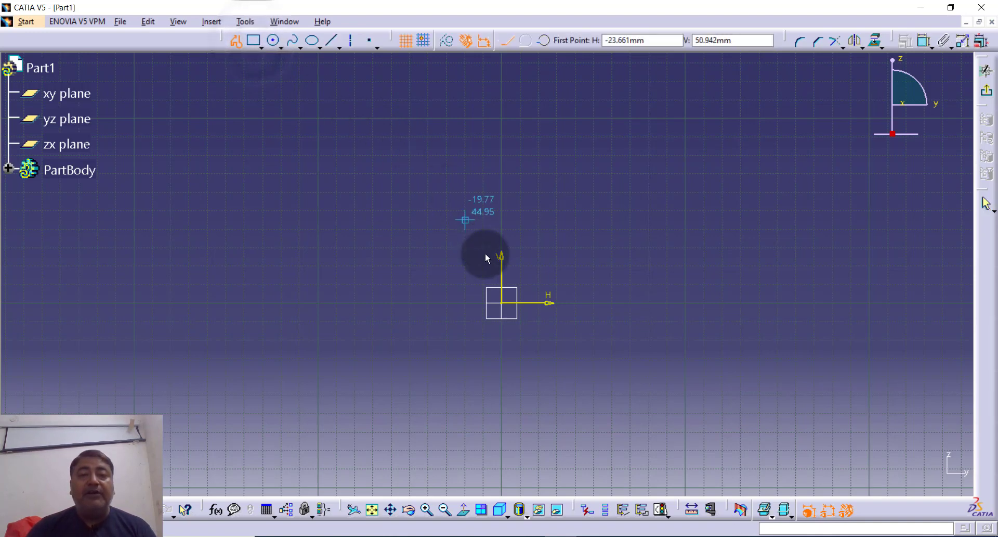
pyautogui.click(504, 304)
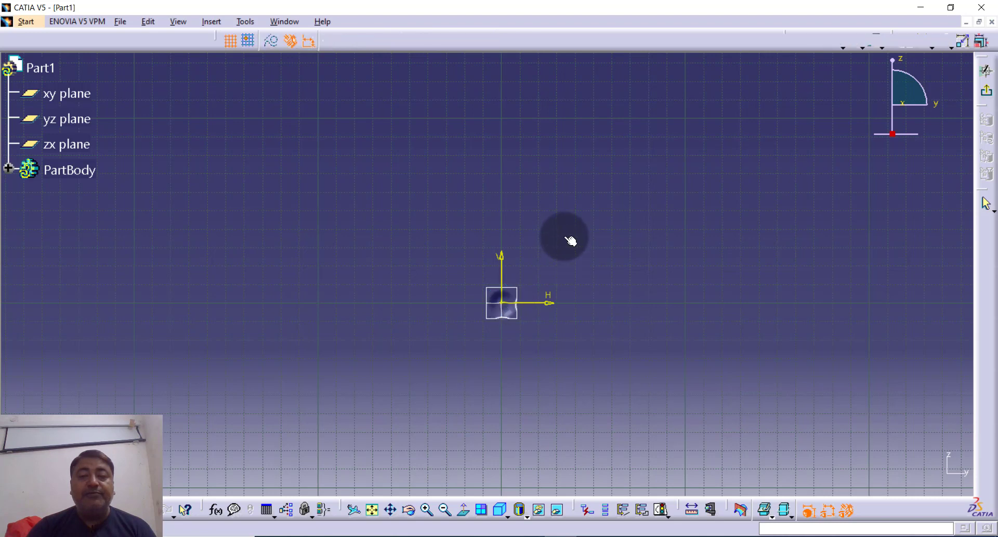
pyautogui.click(501, 181)
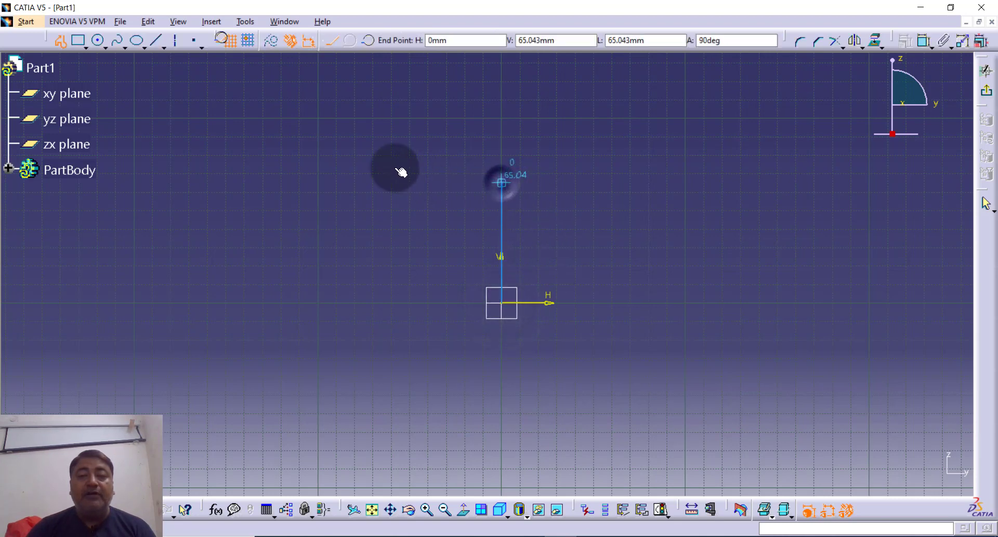
pyautogui.click(283, 120)
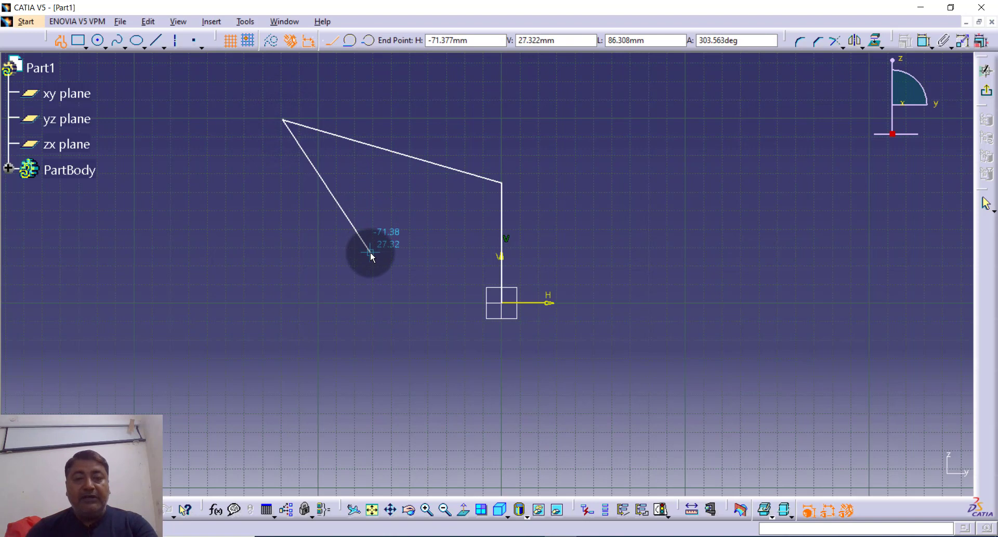
pyautogui.press('Escape')
# - Dimension the vertical line's length and set it to 60 mm
pyautogui.click(924, 40)
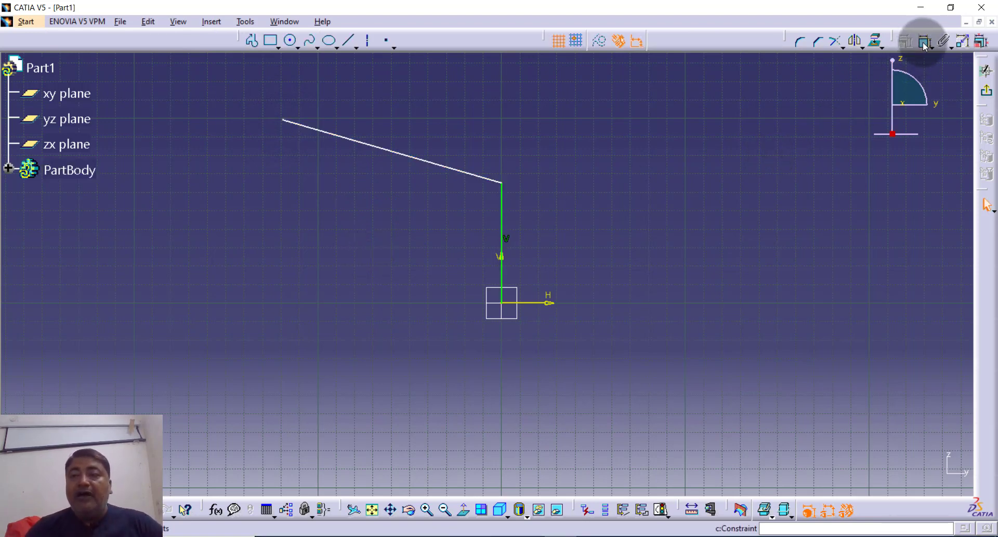
pyautogui.click(502, 247)
pyautogui.click(551, 242)
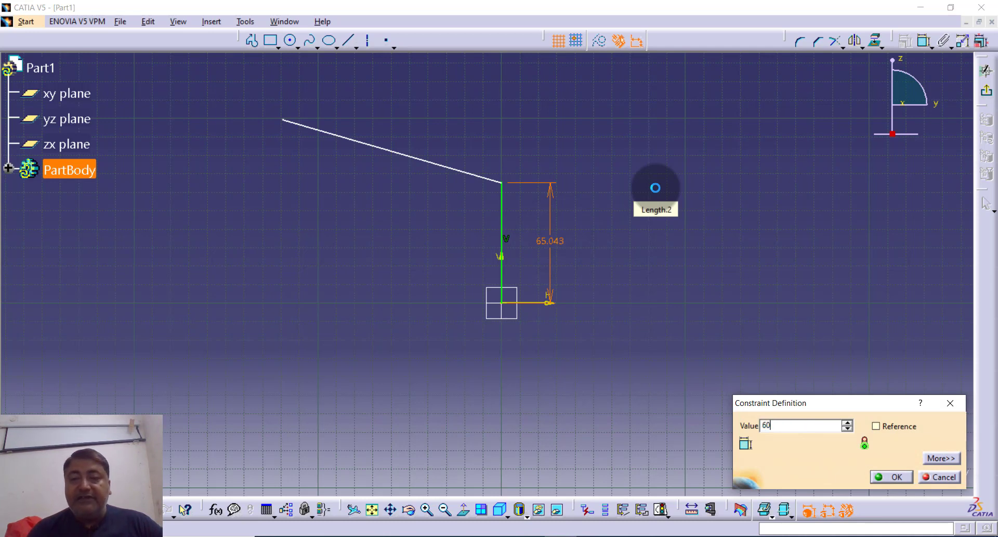
pyautogui.press('Return')
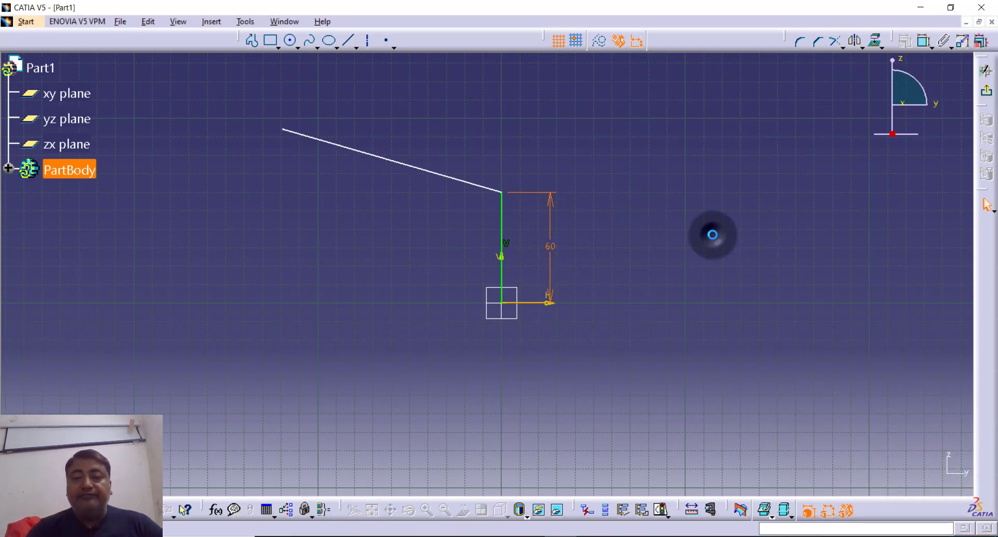
pyautogui.click(712, 234)
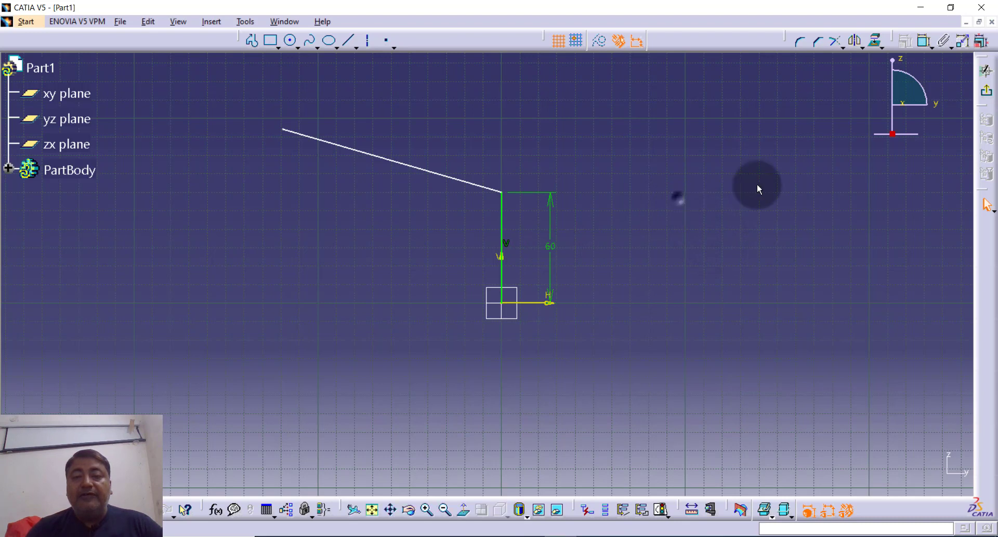
# - Constrain the horizontal distance between the vertical line and the sloped line's free end to 130 mm
pyautogui.click(923, 44)
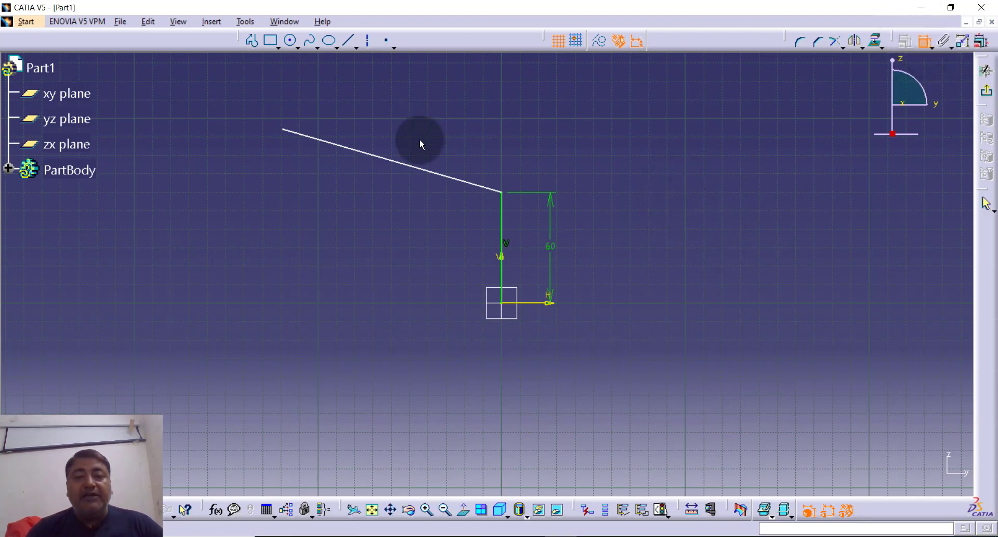
pyautogui.click(503, 273)
pyautogui.click(283, 130)
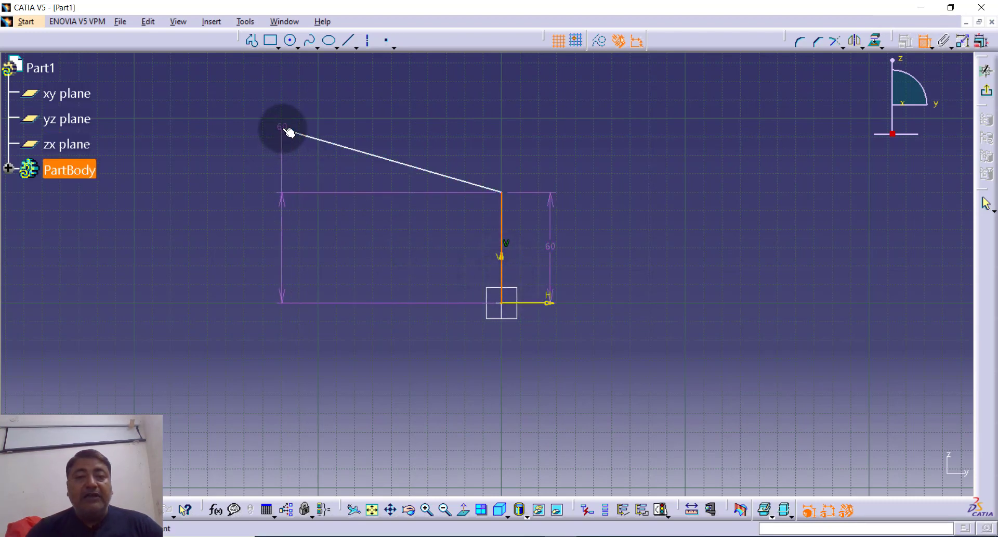
pyautogui.click(348, 280)
pyautogui.click(372, 348)
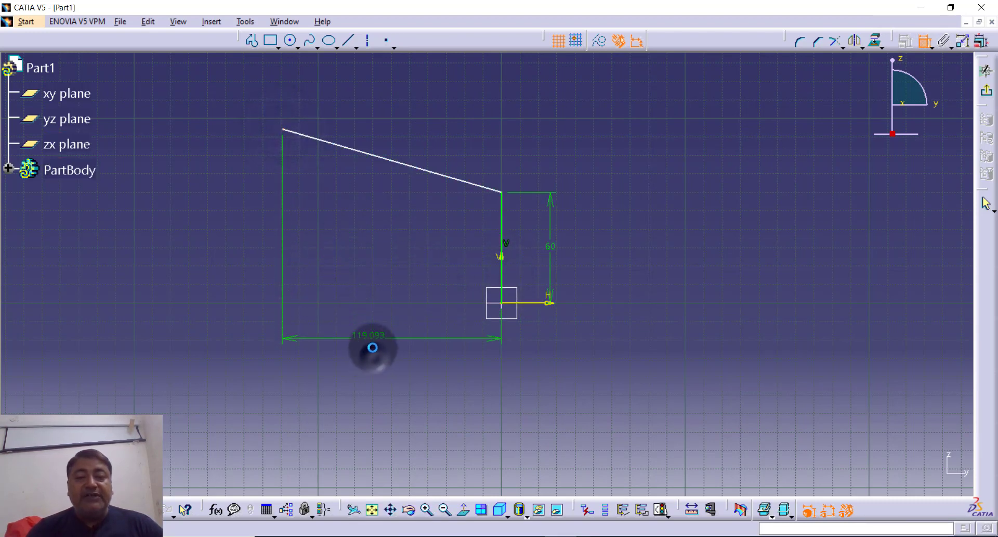
pyautogui.doubleClick(370, 339)
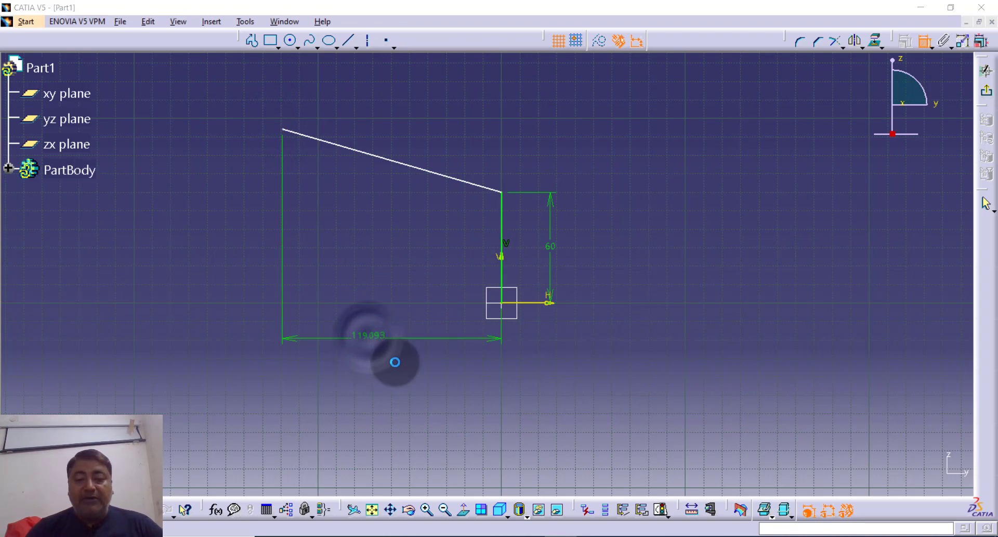
pyautogui.write('130')
pyautogui.press('Return')
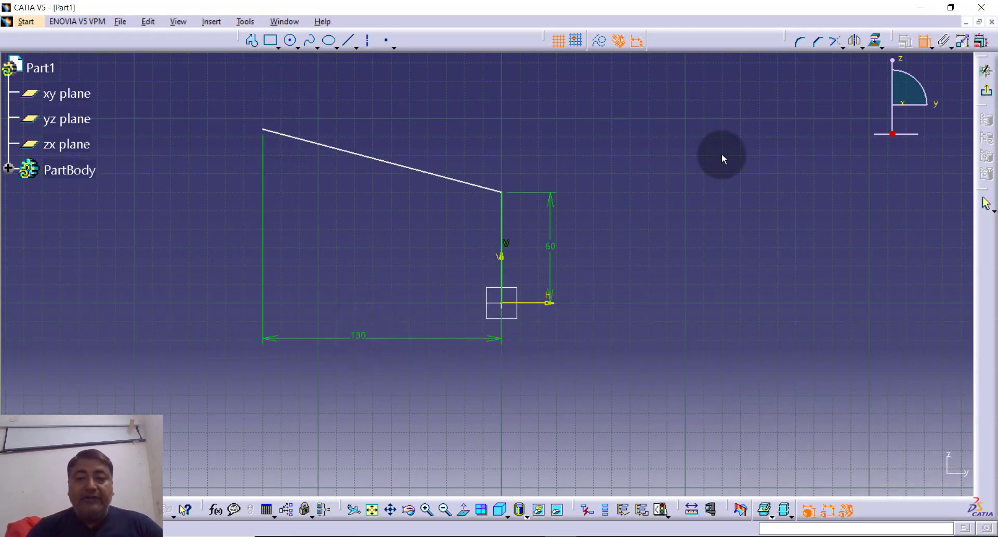
pyautogui.click(716, 173)
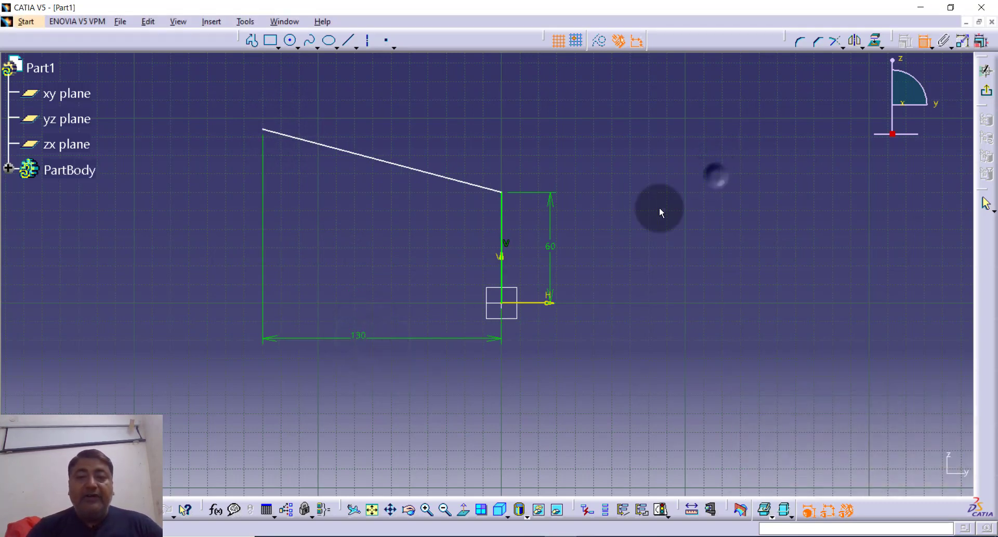
# - Constrain the height of the sloped line's free end above the H axis to 120 mm
pyautogui.click(263, 129)
pyautogui.click(546, 302)
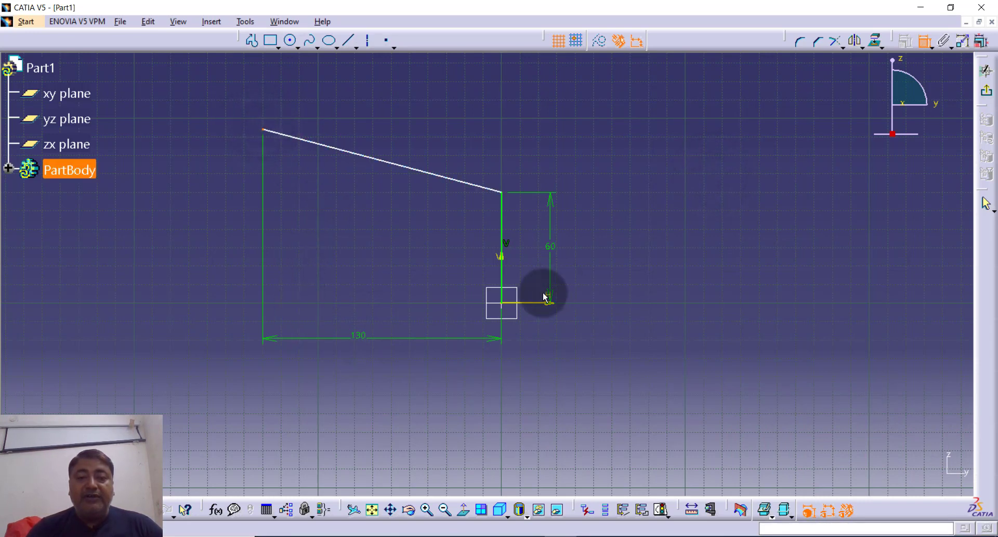
pyautogui.click(197, 234)
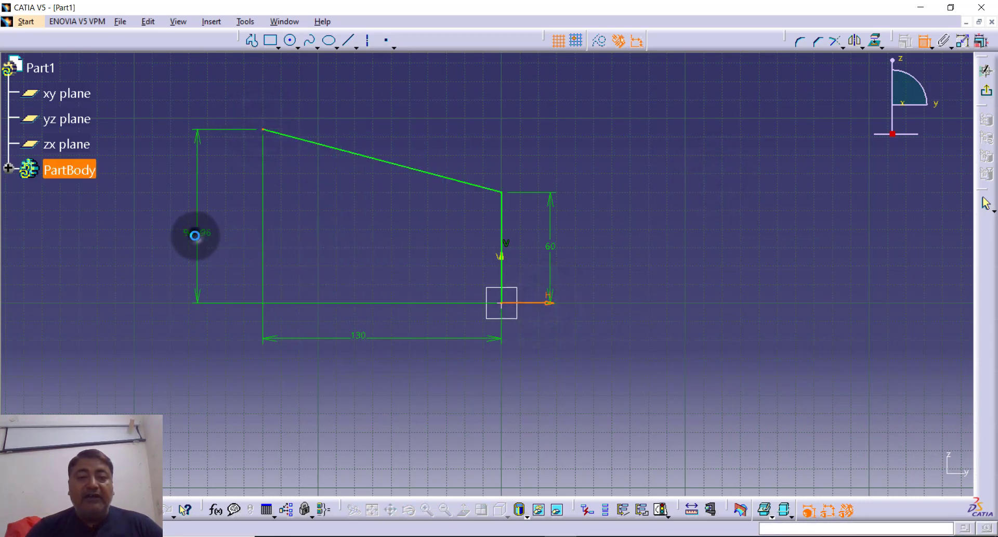
pyautogui.doubleClick(195, 232)
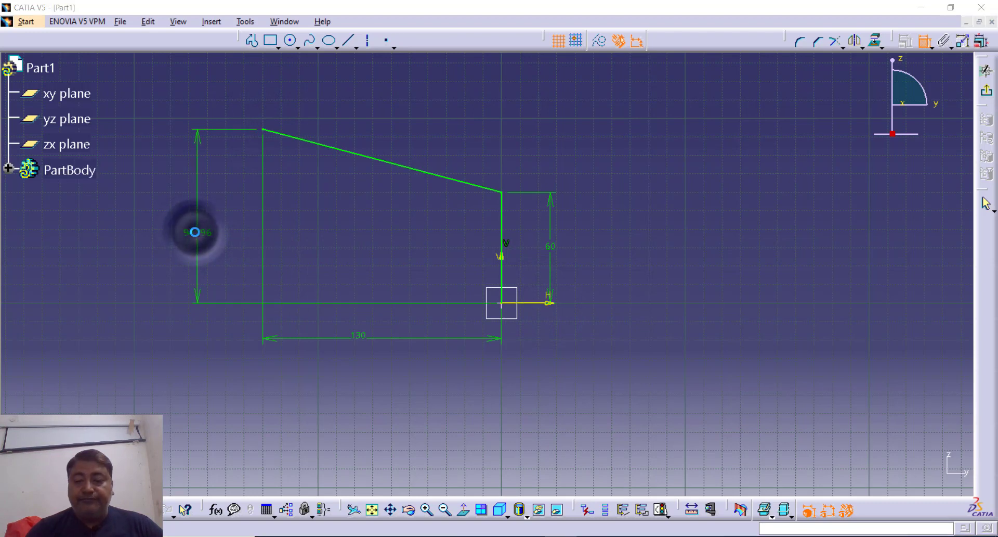
pyautogui.write('120')
pyautogui.press('Return')
pyautogui.click(535, 128)
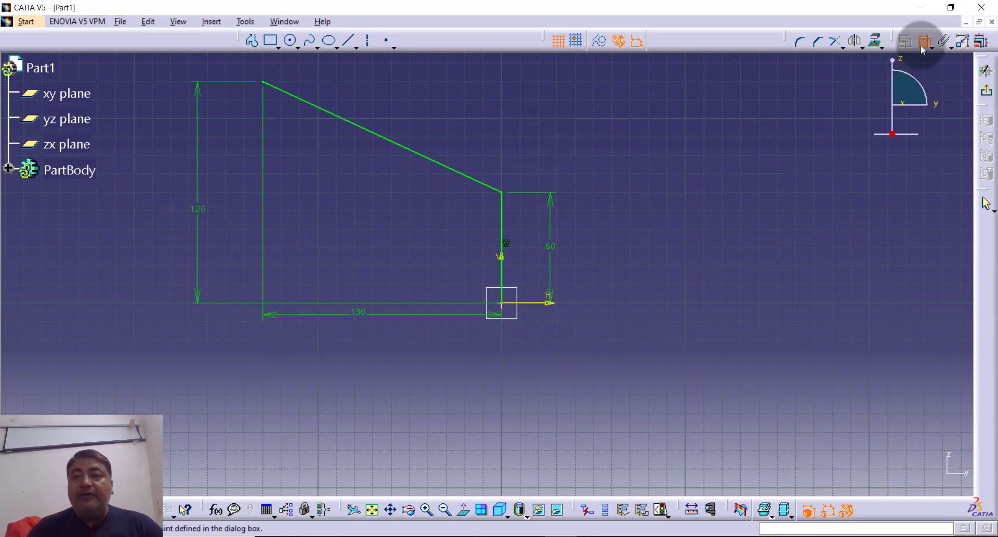
# - Round the corner between the two lines with a 60 mm radius, converting the vertical line's length into a distance, and exit the sketch
pyautogui.click(802, 43)
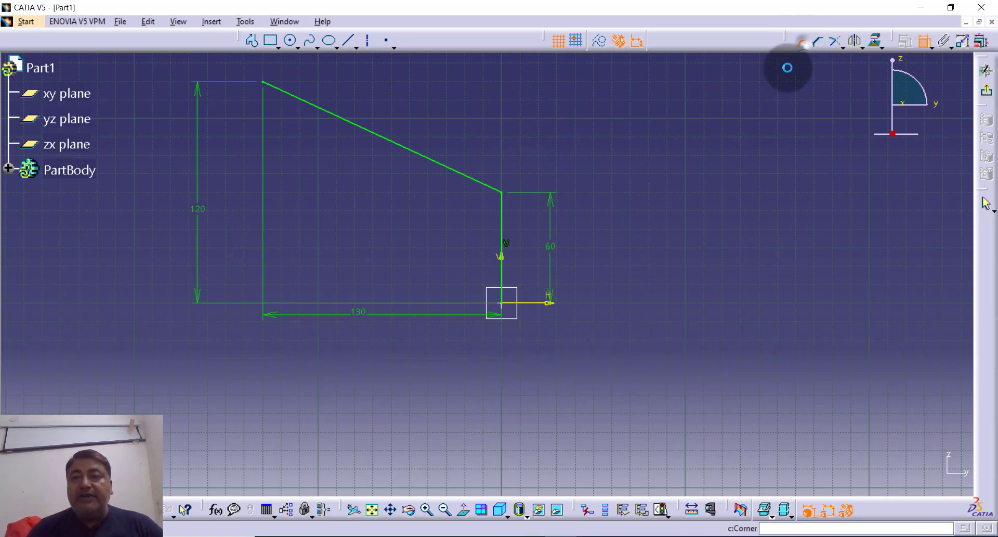
pyautogui.click(474, 181)
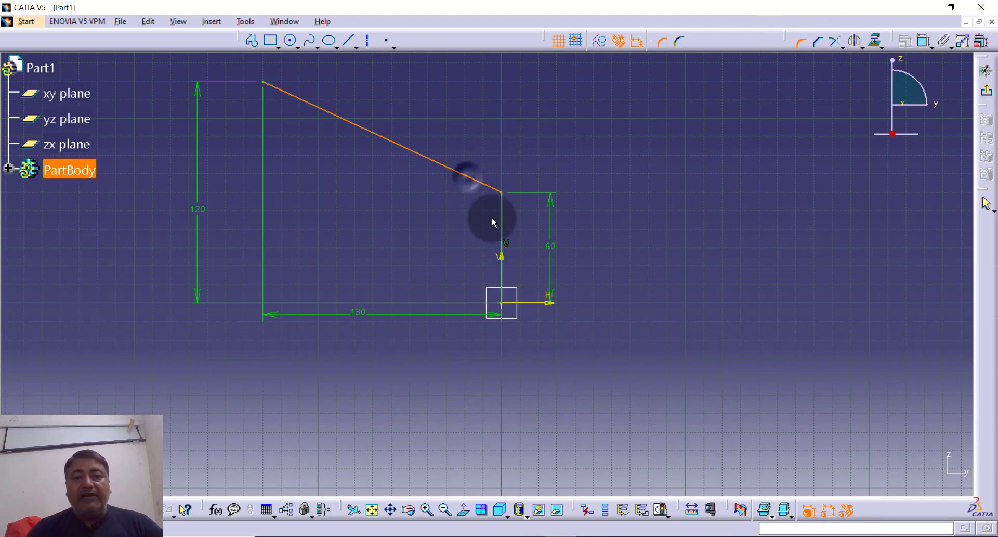
pyautogui.click(502, 226)
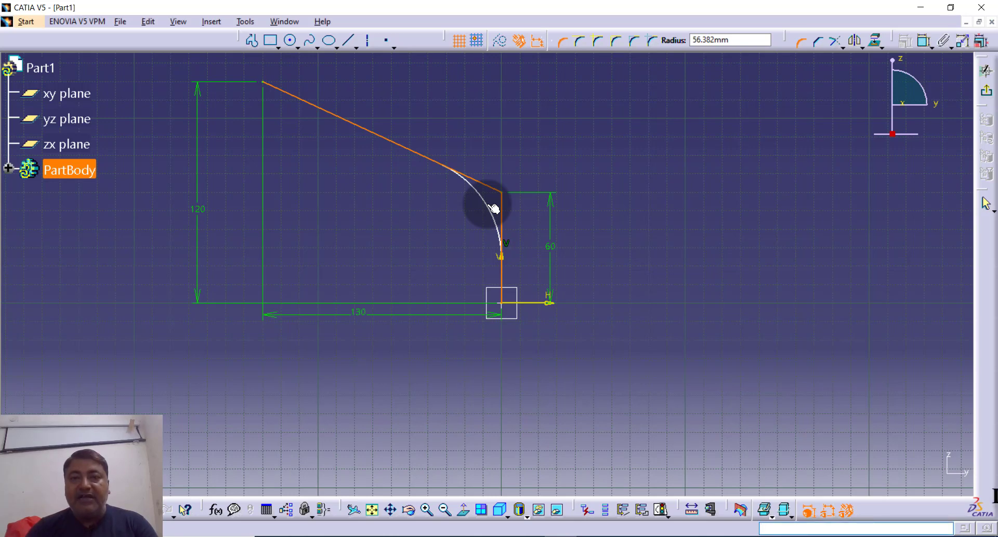
pyautogui.press('Tab')
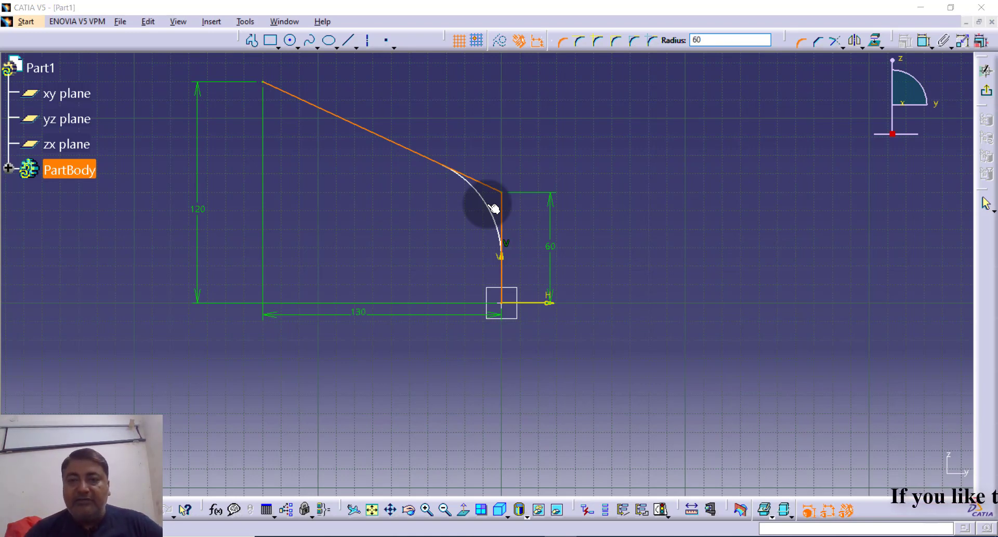
pyautogui.press('Return')
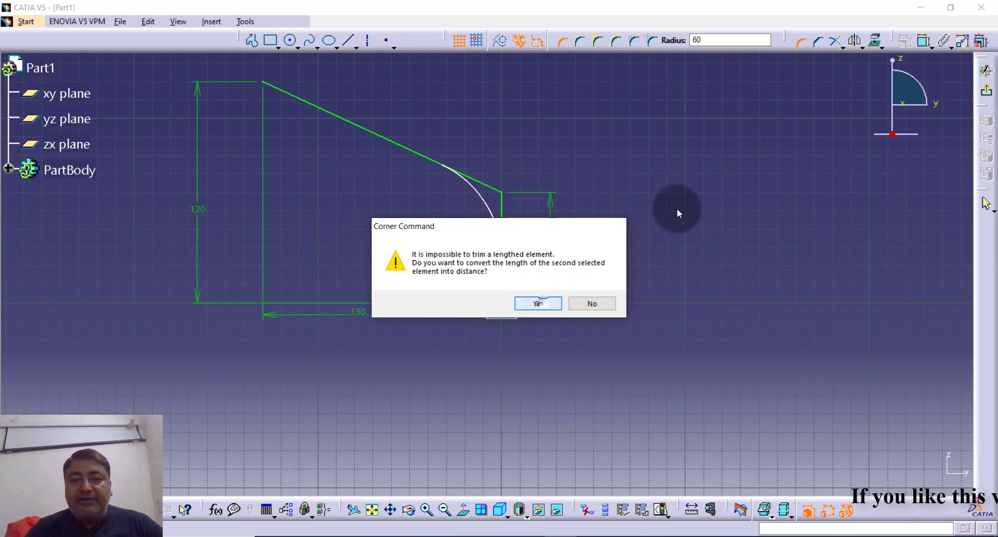
pyautogui.click(538, 303)
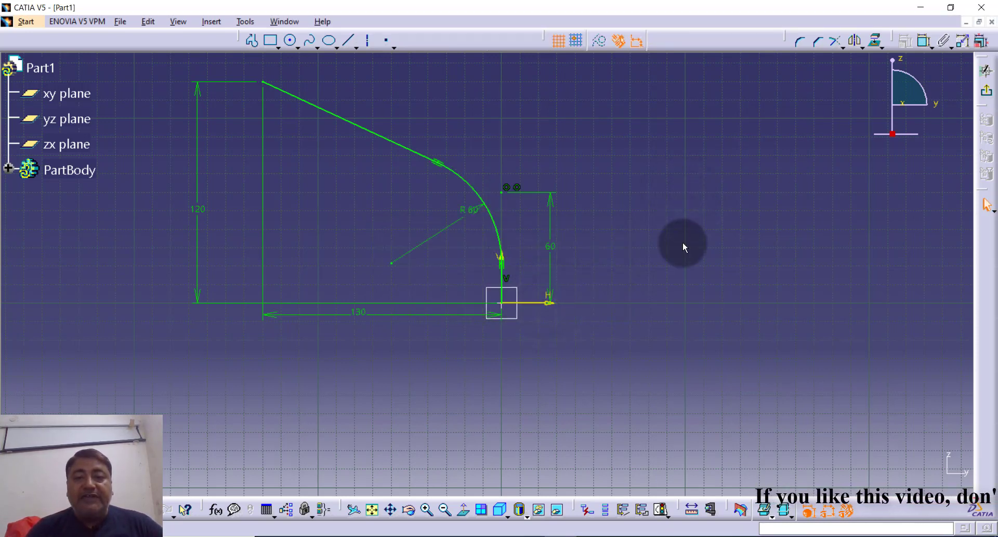
pyautogui.click(987, 95)
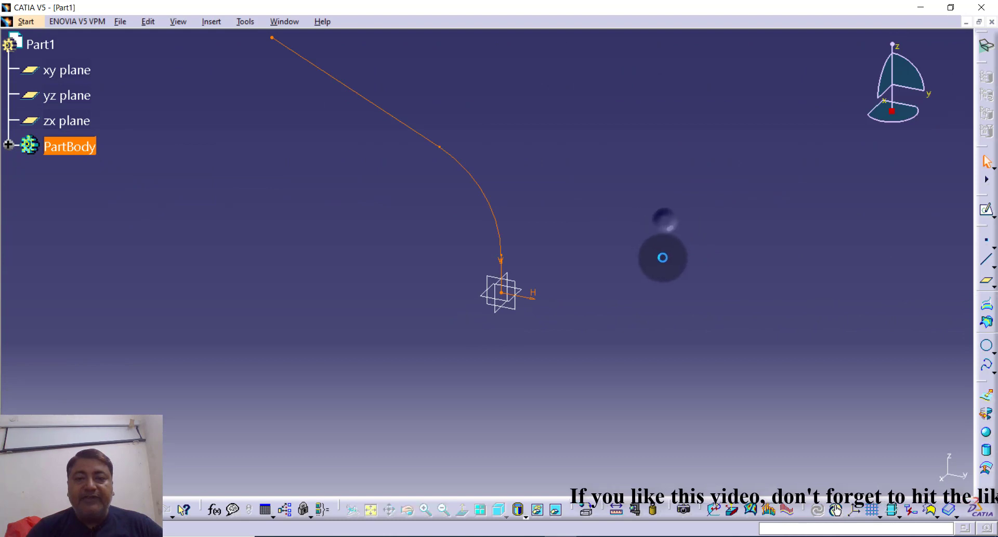
# - Sketch on the xy plane a two-line profile: a sloped line from the origin, ending in a horizontal line about 65 mm long
pyautogui.moveTo(681, 269); pyautogui.dragTo(726, 323, button='middle')
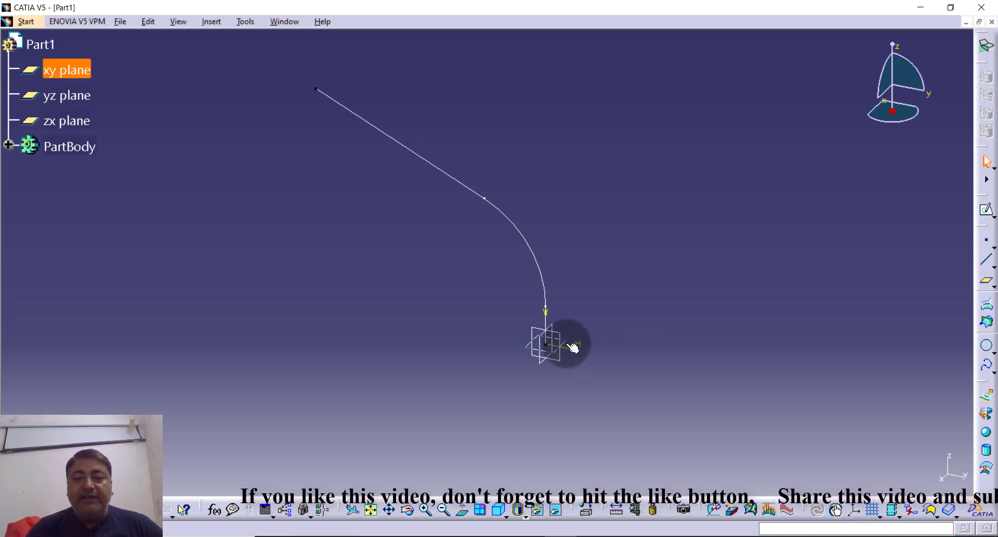
pyautogui.click(987, 212)
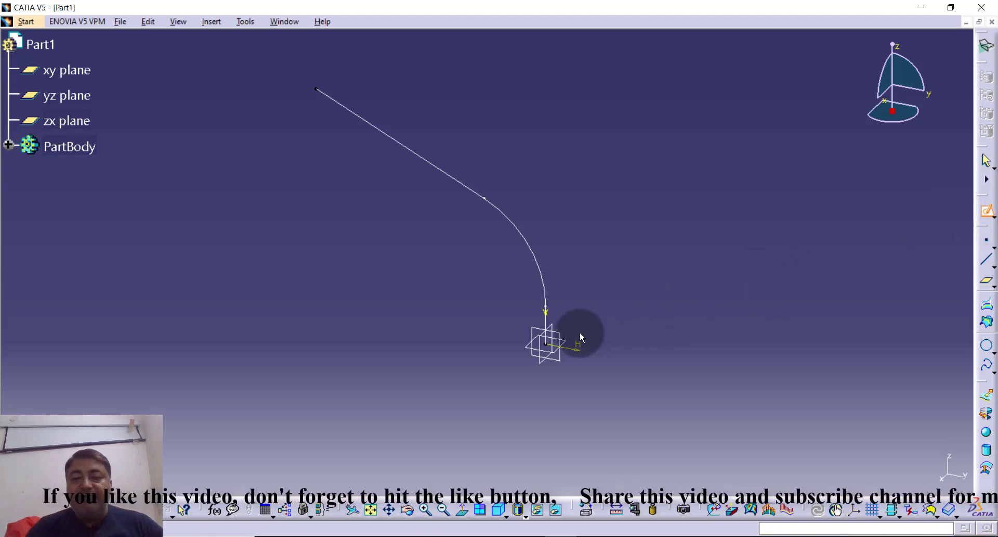
pyautogui.click(567, 343)
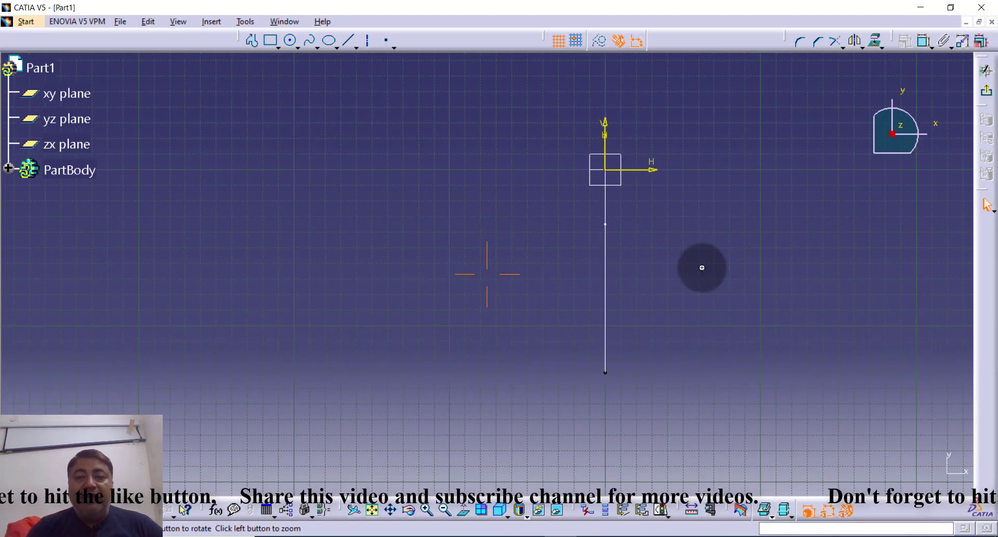
pyautogui.moveTo(703, 271); pyautogui.dragTo(631, 267, button='middle')
pyautogui.click(251, 39)
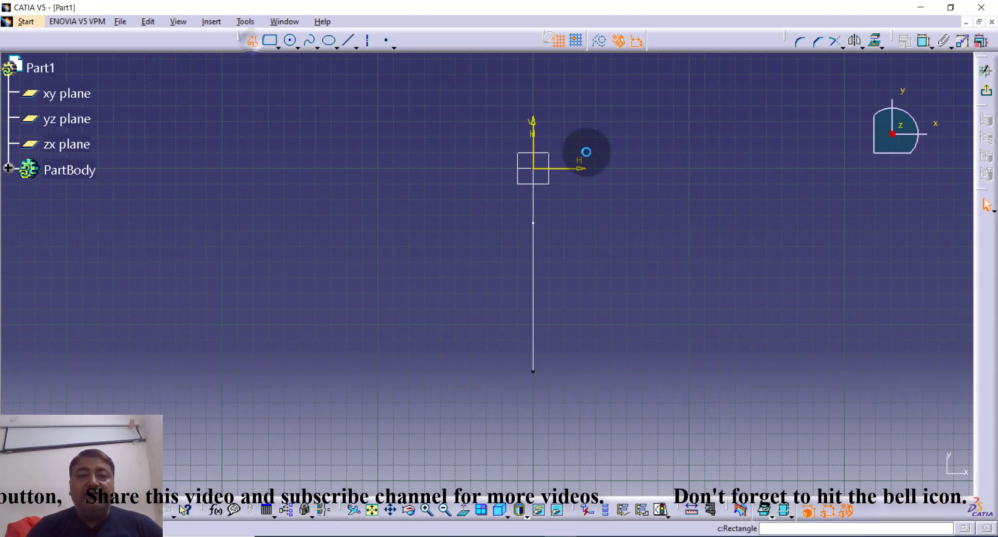
pyautogui.click(534, 169)
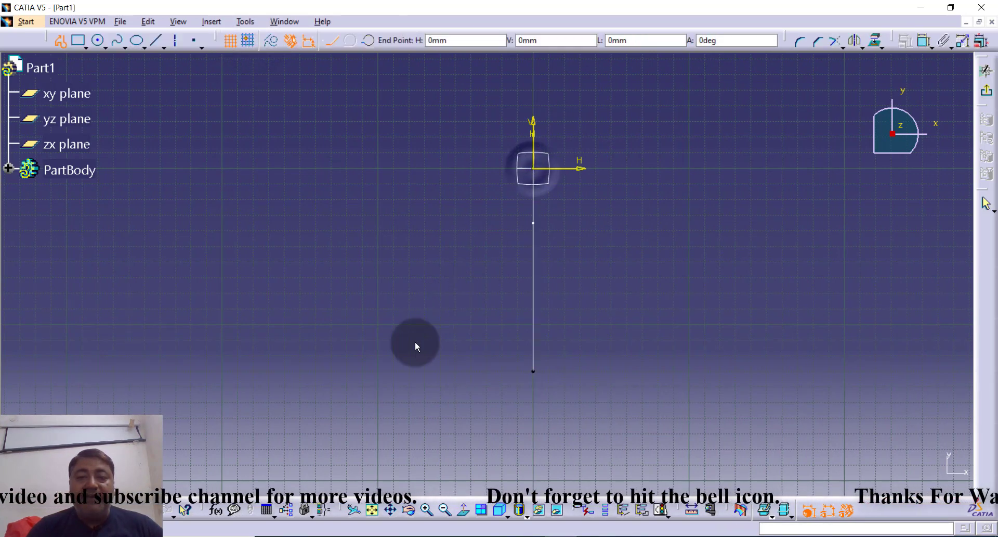
pyautogui.click(399, 369)
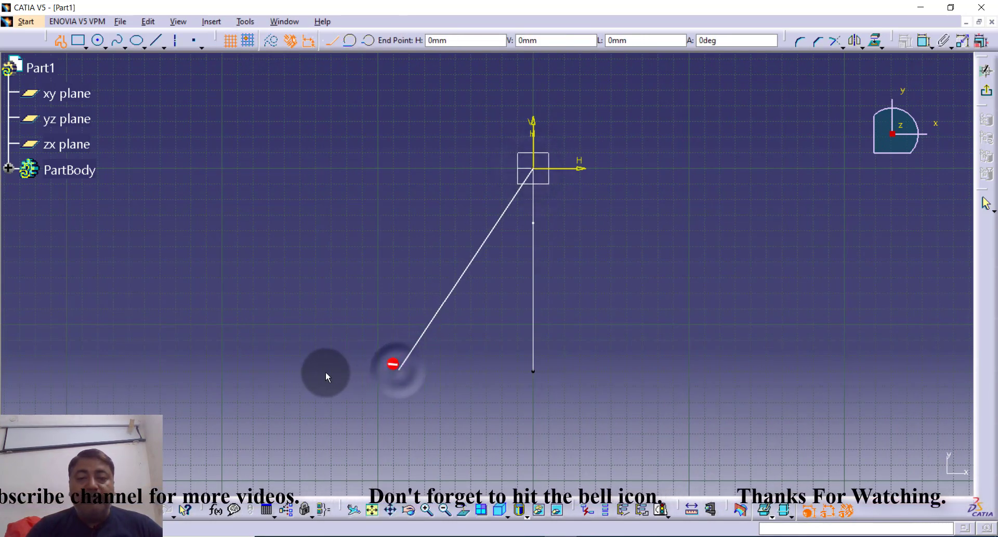
pyautogui.click(299, 369)
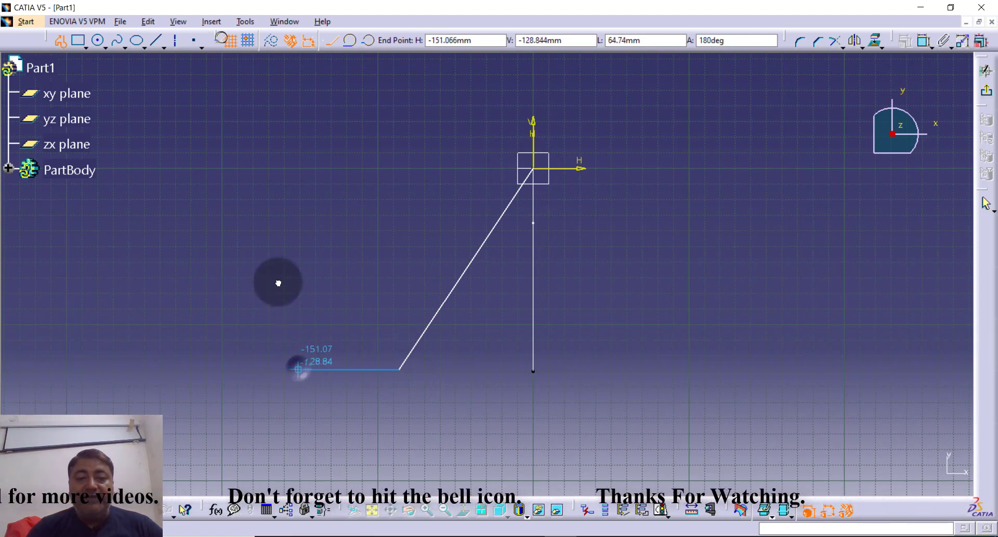
pyautogui.press('Escape')
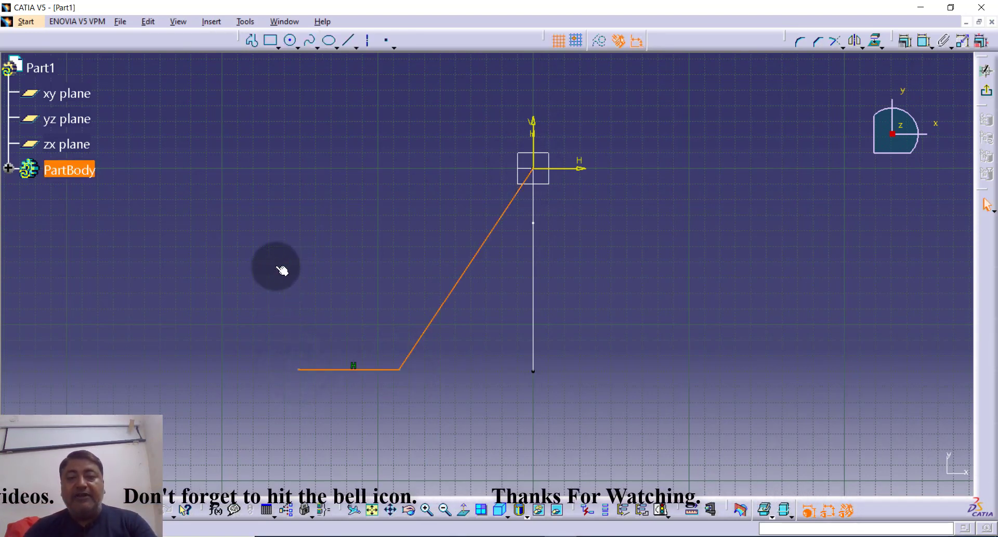
# - Constrain the distance between the H axis and the horizontal line to 130 mm
pyautogui.click(925, 44)
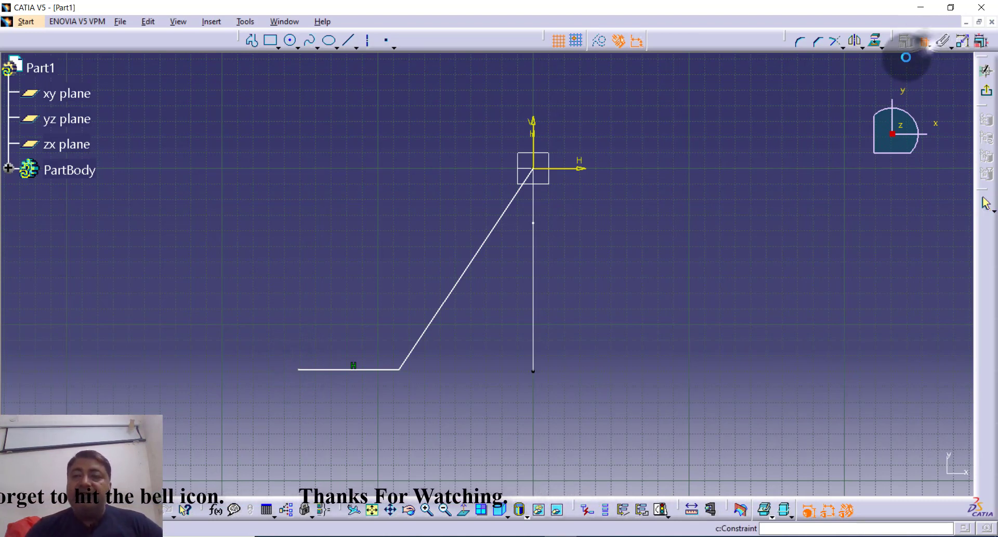
pyautogui.click(572, 168)
pyautogui.click(398, 369)
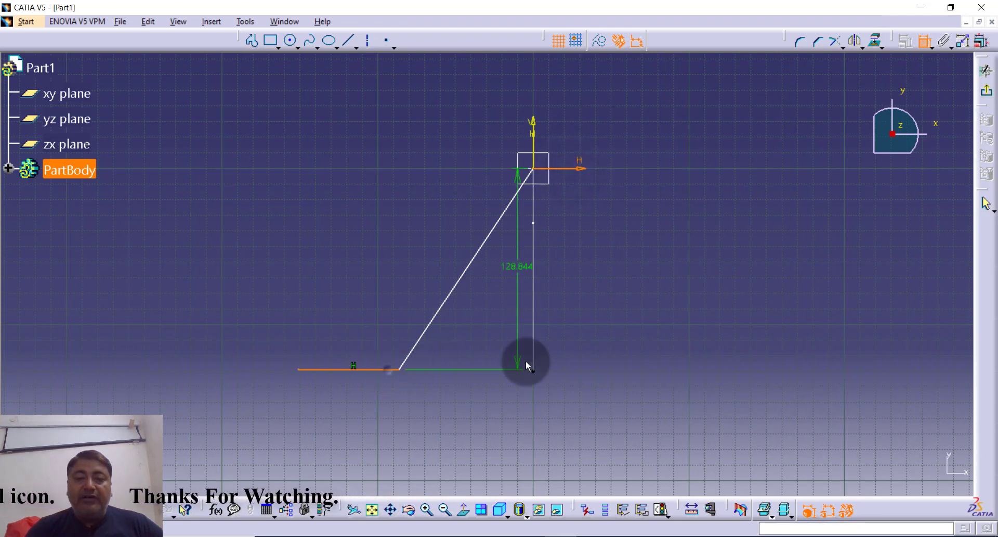
pyautogui.doubleClick(608, 319)
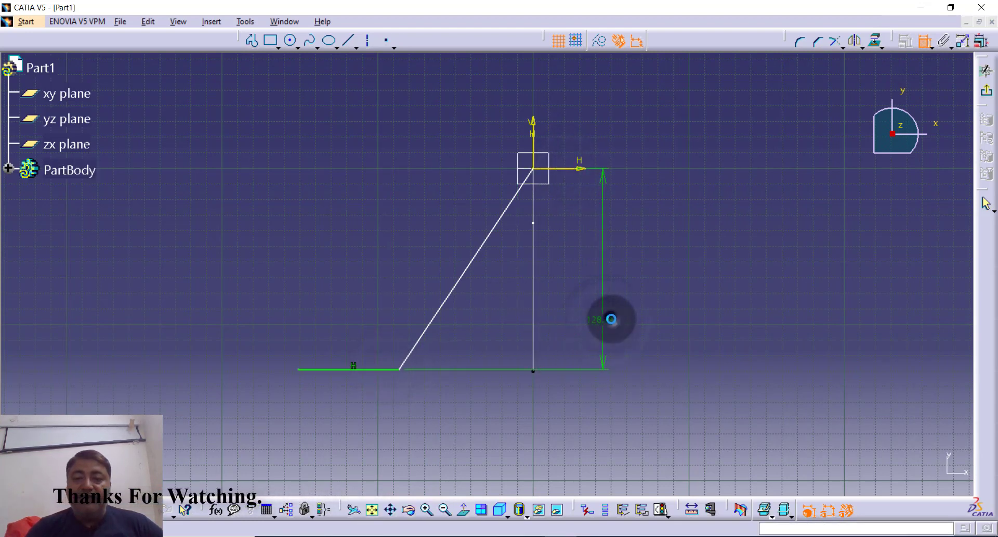
pyautogui.write('130')
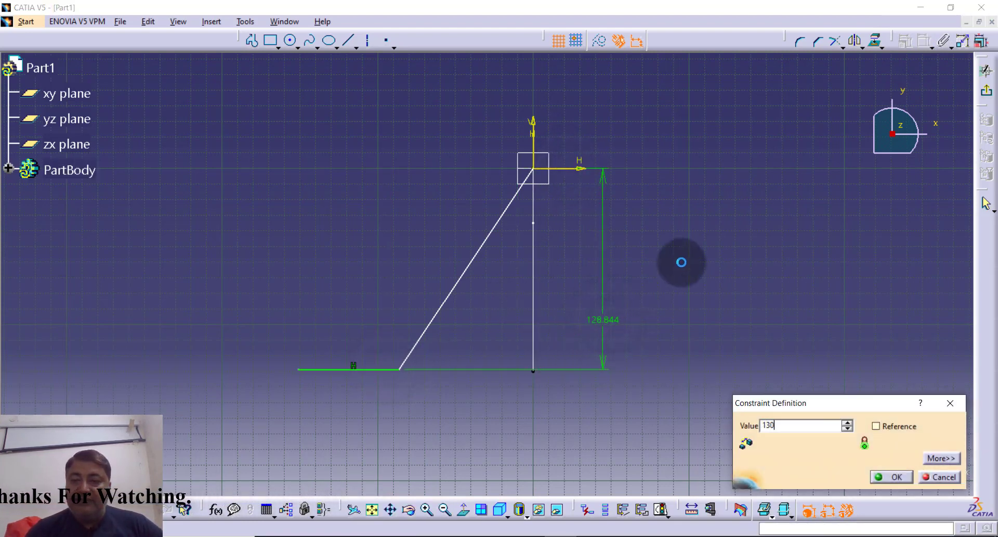
pyautogui.press('Return')
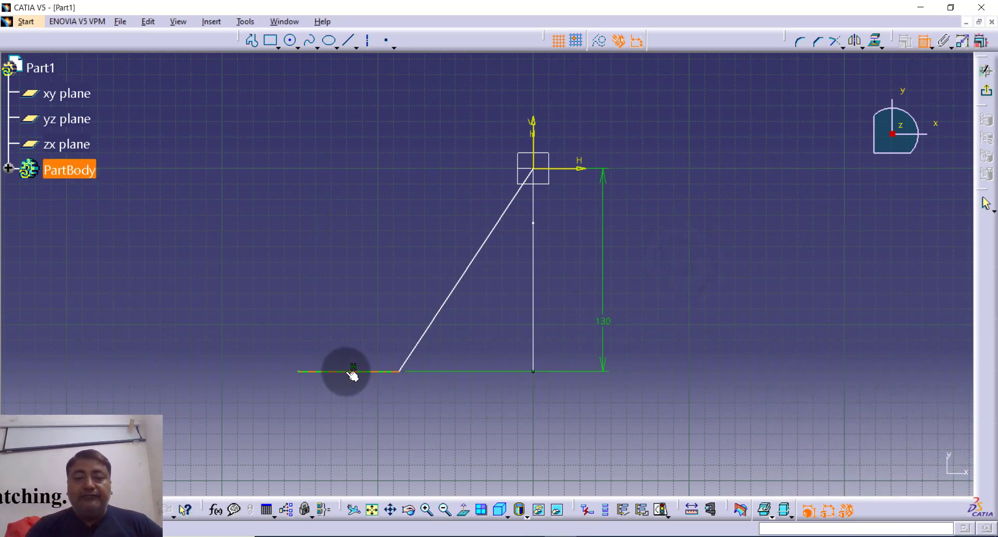
# - Dimension the horizontal line's length and set it to 40 mm
pyautogui.click(340, 371)
pyautogui.click(343, 404)
pyautogui.doubleClick(343, 403)
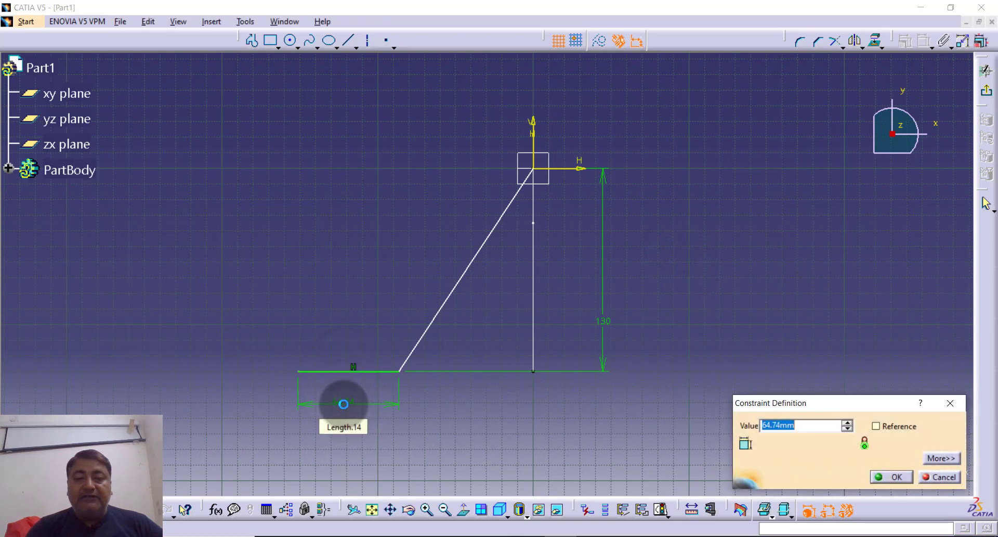
pyautogui.press('Return')
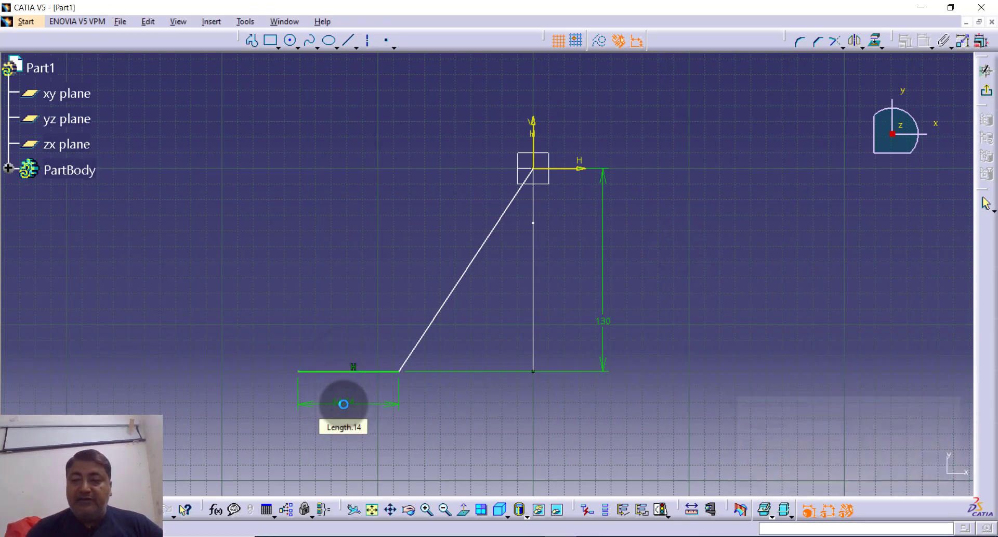
pyautogui.click(704, 283)
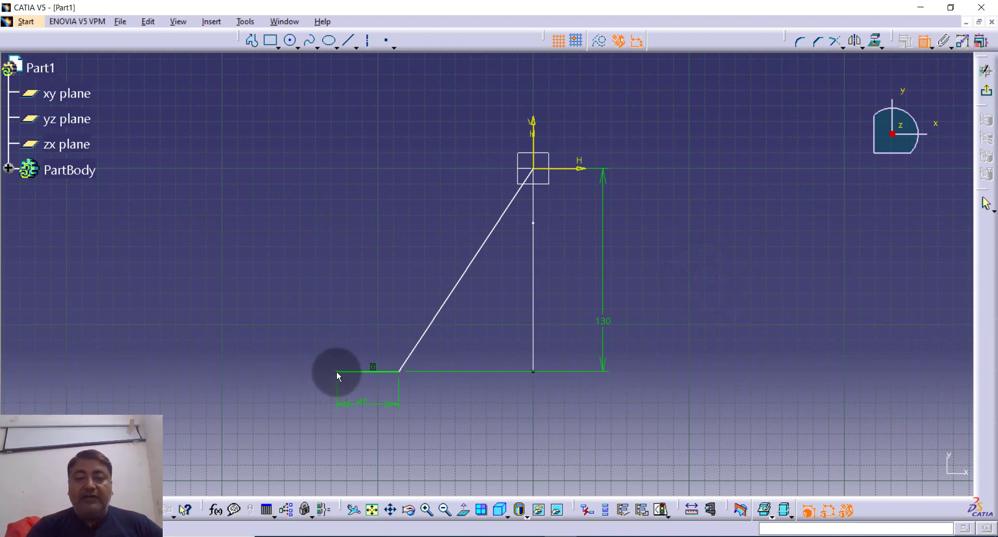
# - Constrain the horizontal distance from the corner of the two lines to the first sketch's free end to 100 mm
pyautogui.click(399, 370)
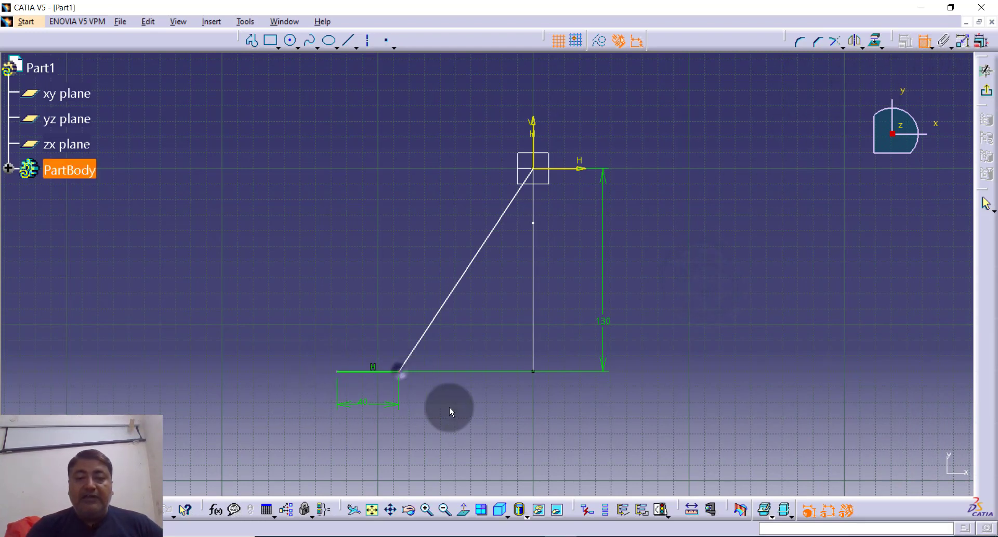
pyautogui.click(533, 371)
pyautogui.click(474, 409)
pyautogui.doubleClick(474, 410)
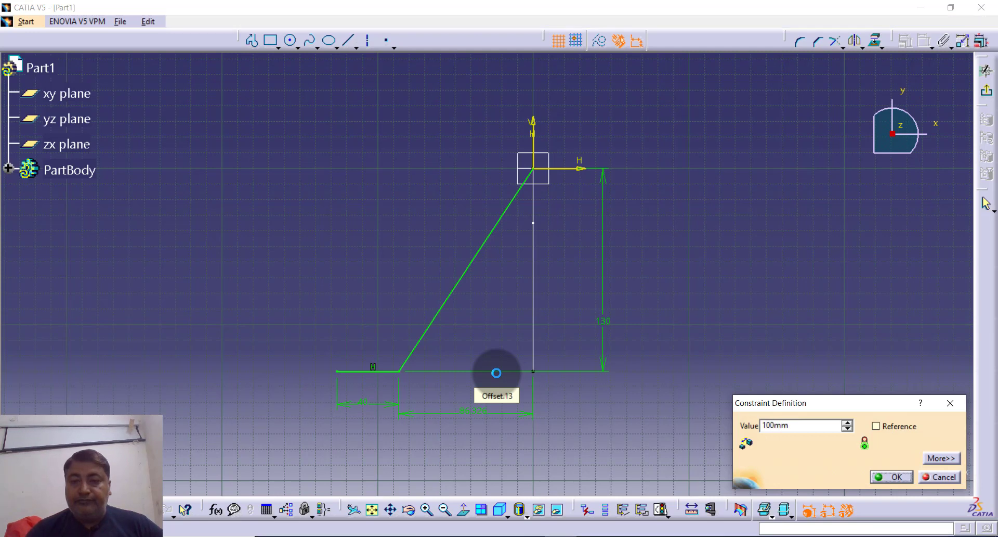
pyautogui.write('100mm')
pyautogui.press('Return')
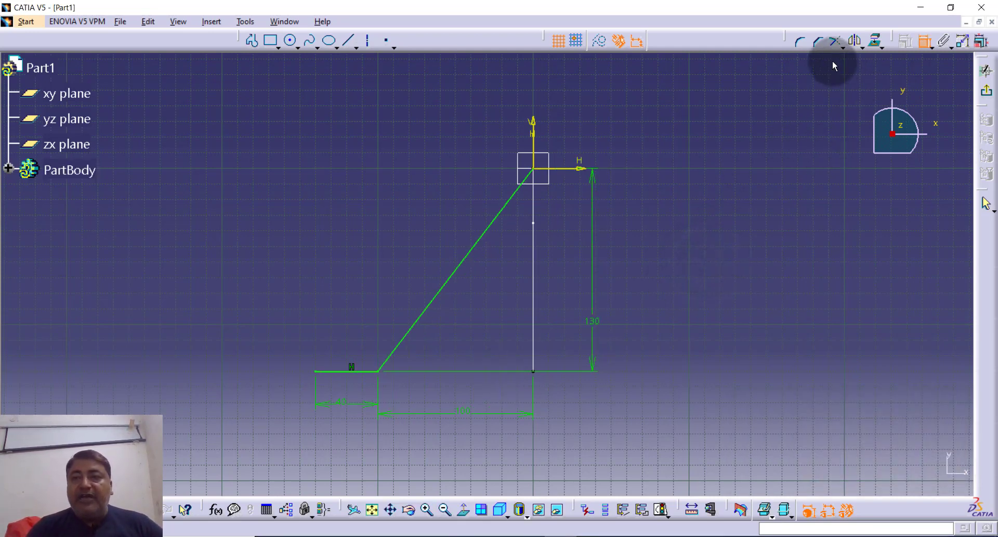
# - Round the corner between the two lines with a 50 mm radius, converting the horizontal line's length into a distance, and exit the sketch
pyautogui.click(801, 45)
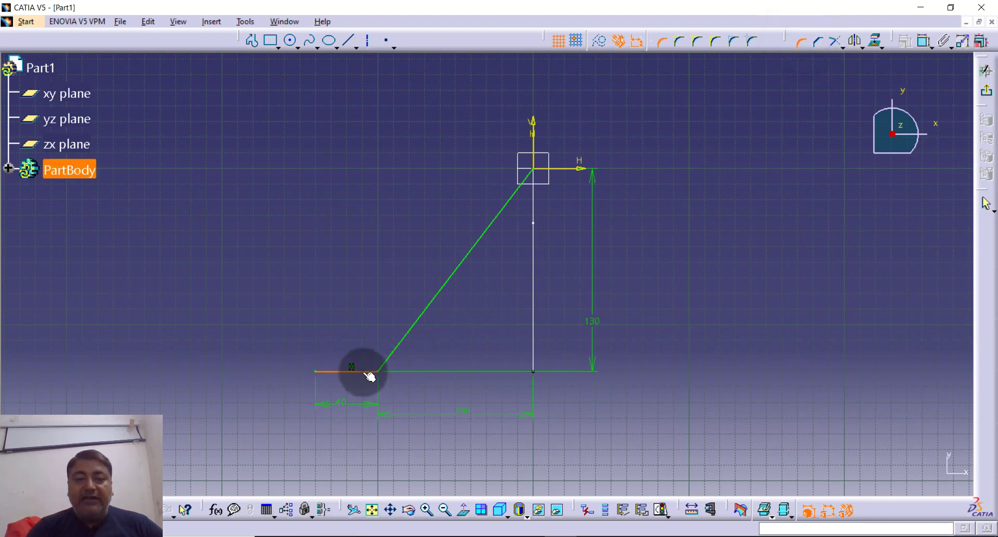
pyautogui.click(366, 372)
pyautogui.click(390, 345)
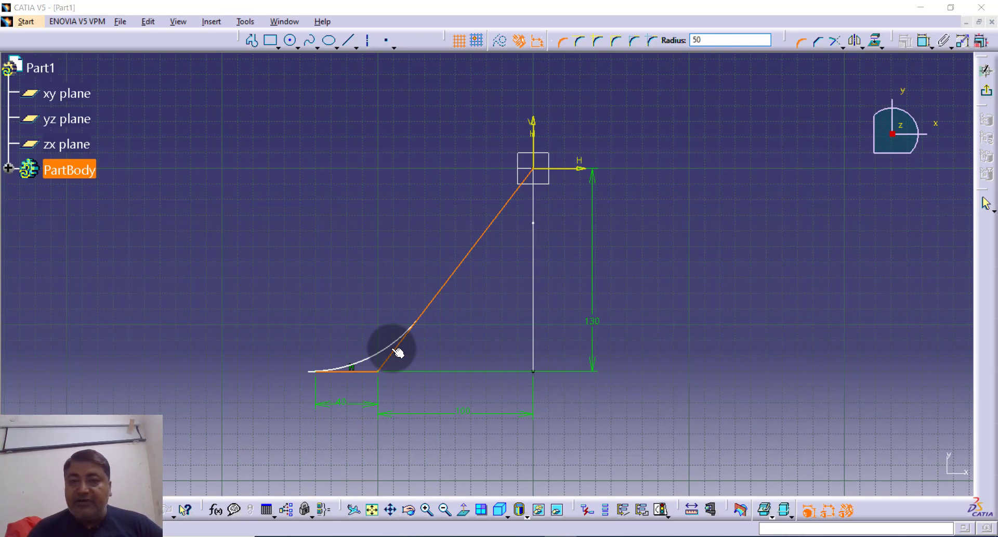
pyautogui.click(398, 352)
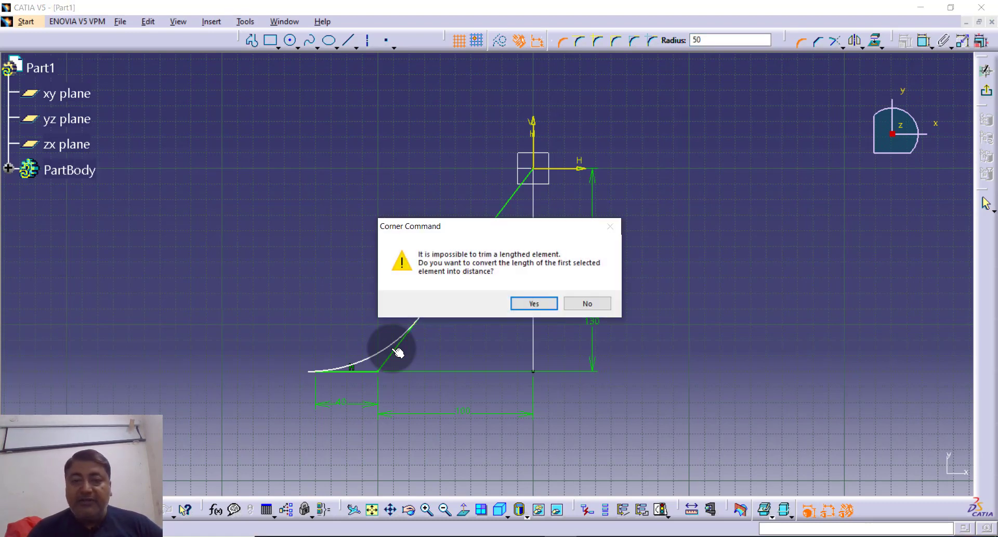
pyautogui.click(551, 304)
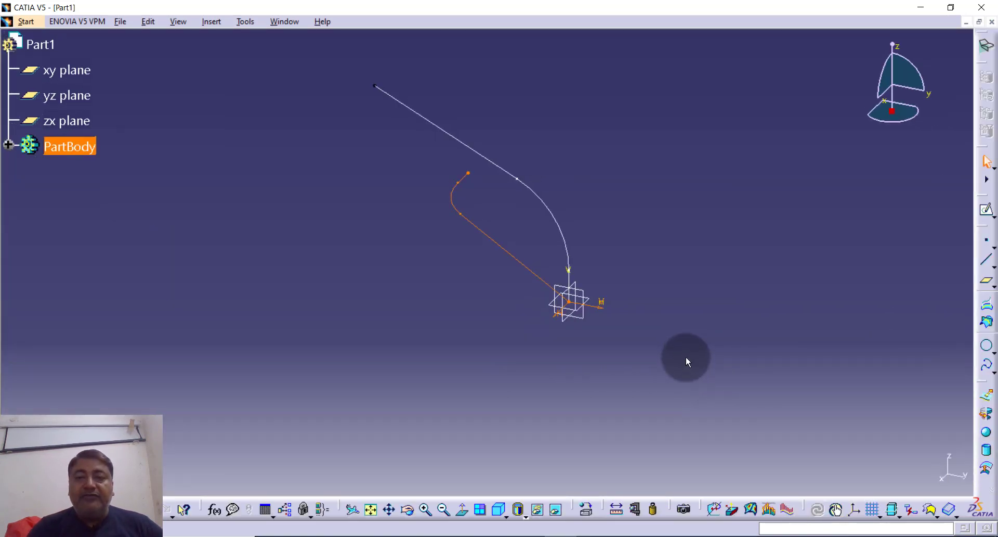
# - Extrude the yz plane sketch into a surface by 160 mm along its sketch normal, with the direction reversed
pyautogui.moveTo(704, 279)
pyautogui.mouseDown(button='middle')
pyautogui.moveTo(700, 303)
pyautogui.moveTo(633, 297)
pyautogui.moveTo(702, 271)
pyautogui.moveTo(684, 258)
pyautogui.mouseUp(button='middle')
pyautogui.moveTo(272, 251); pyautogui.dragTo(370, 207, button='middle')
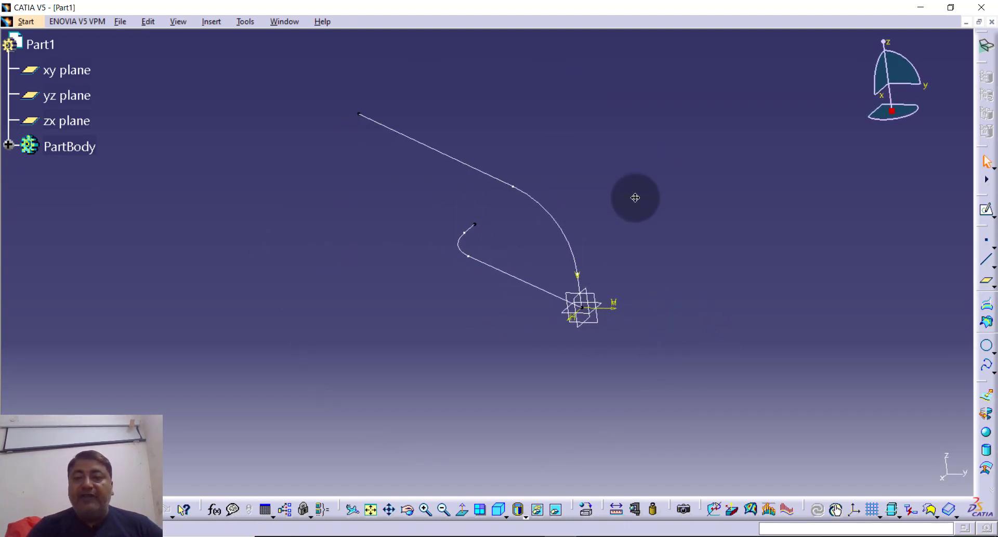
pyautogui.moveTo(635, 197); pyautogui.dragTo(627, 210, button='middle')
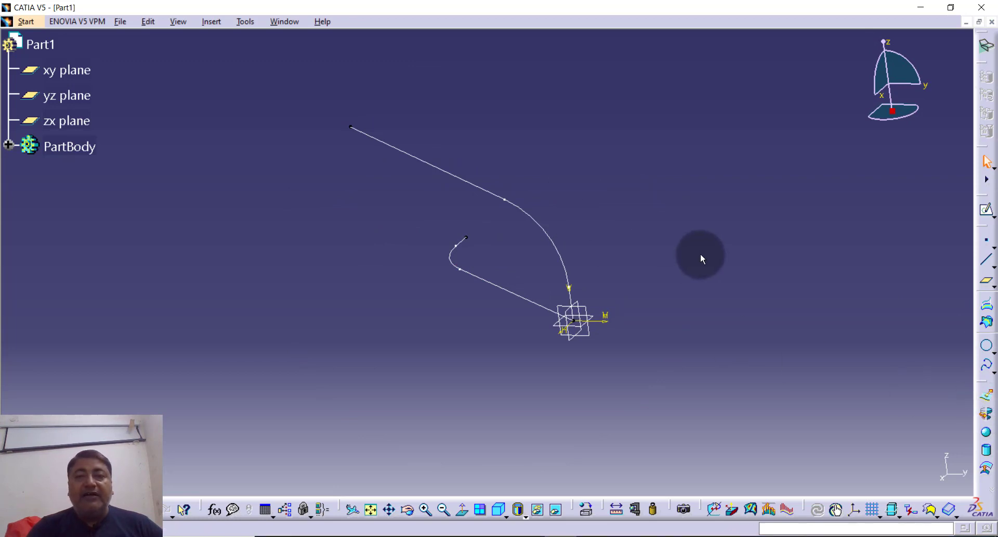
pyautogui.click(988, 398)
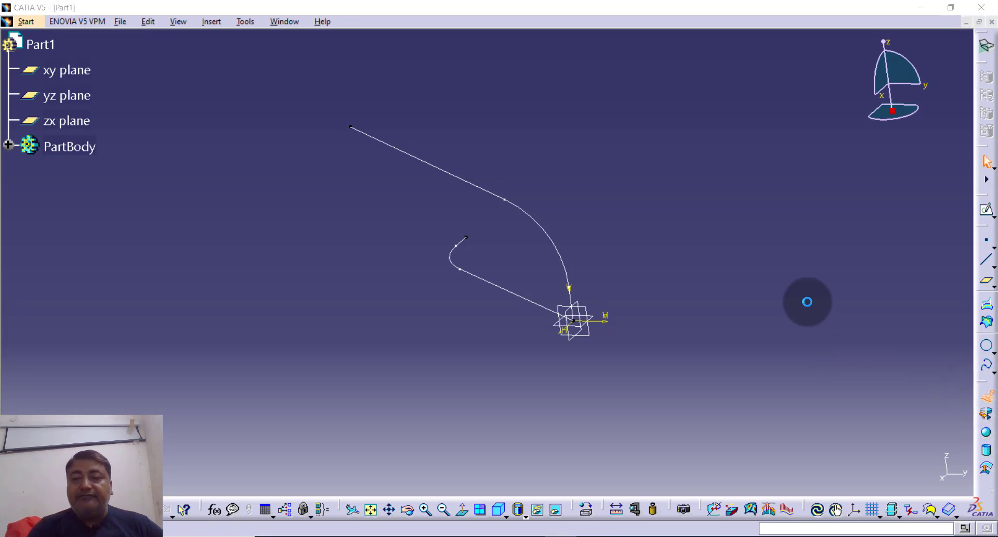
pyautogui.click(549, 233)
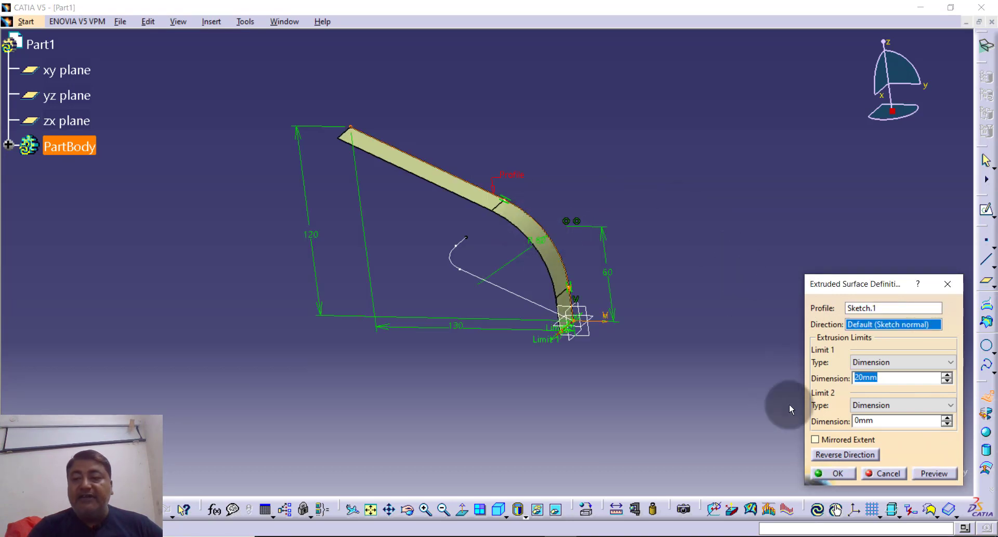
pyautogui.click(830, 456)
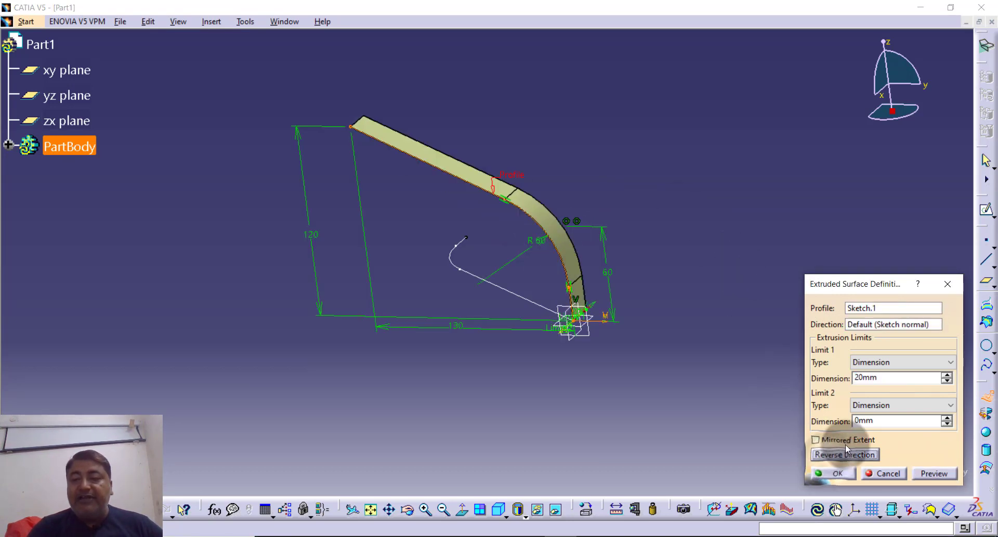
pyautogui.doubleClick(891, 374)
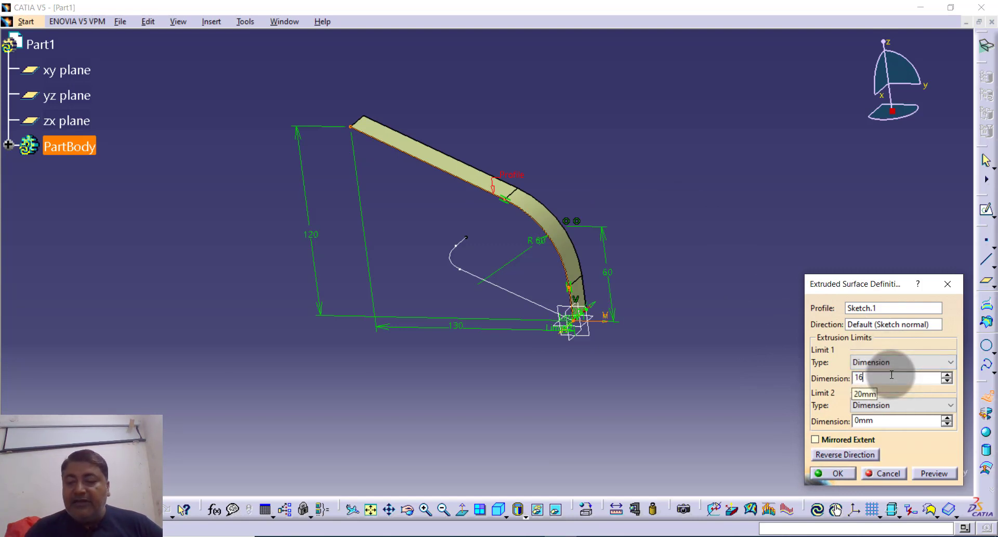
pyautogui.write('160')
pyautogui.press('Return')
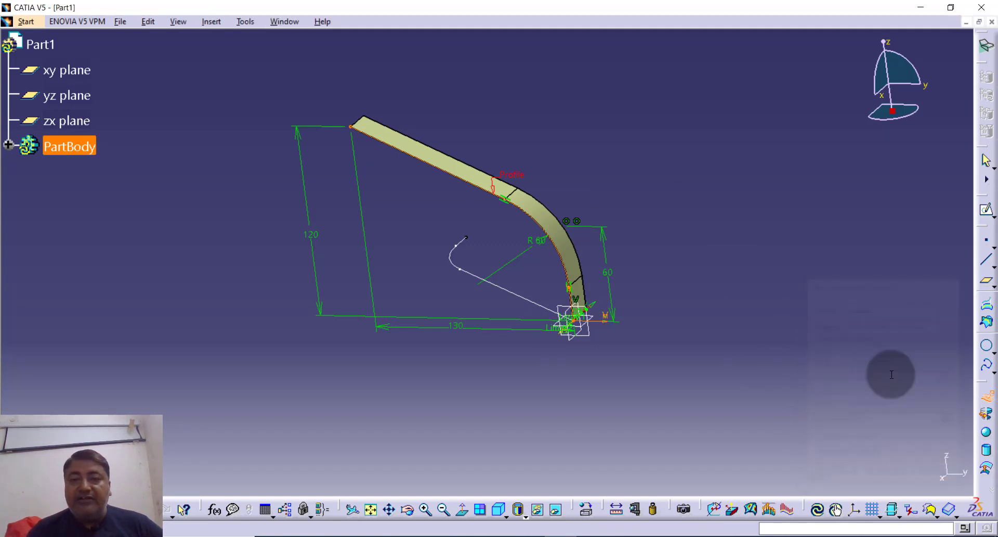
# - Extrude the xy plane sketch into a surface by 160 mm along its sketch normal so that it crosses the first surface
pyautogui.moveTo(753, 325); pyautogui.dragTo(735, 359, button='middle')
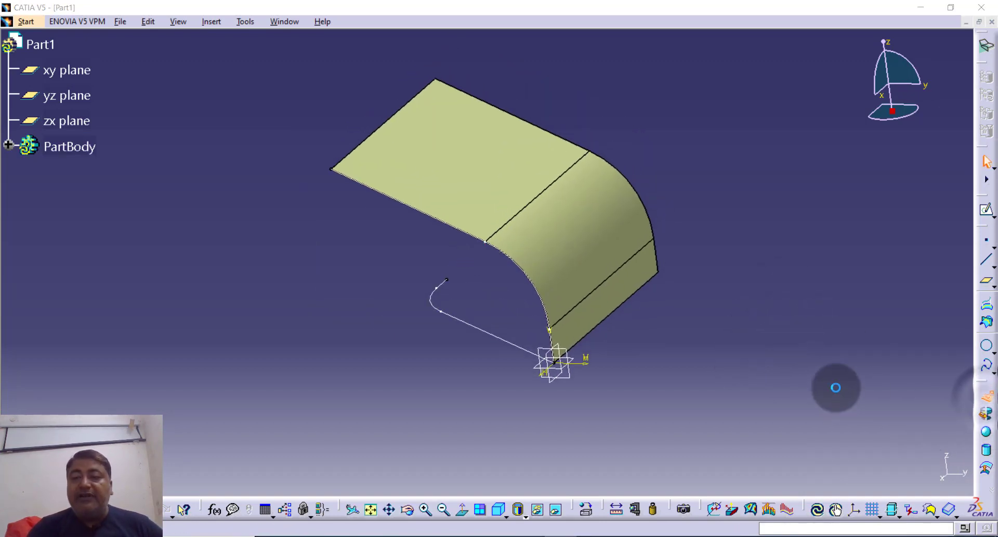
pyautogui.click(502, 337)
pyautogui.moveTo(489, 416); pyautogui.dragTo(285, 276, button='middle')
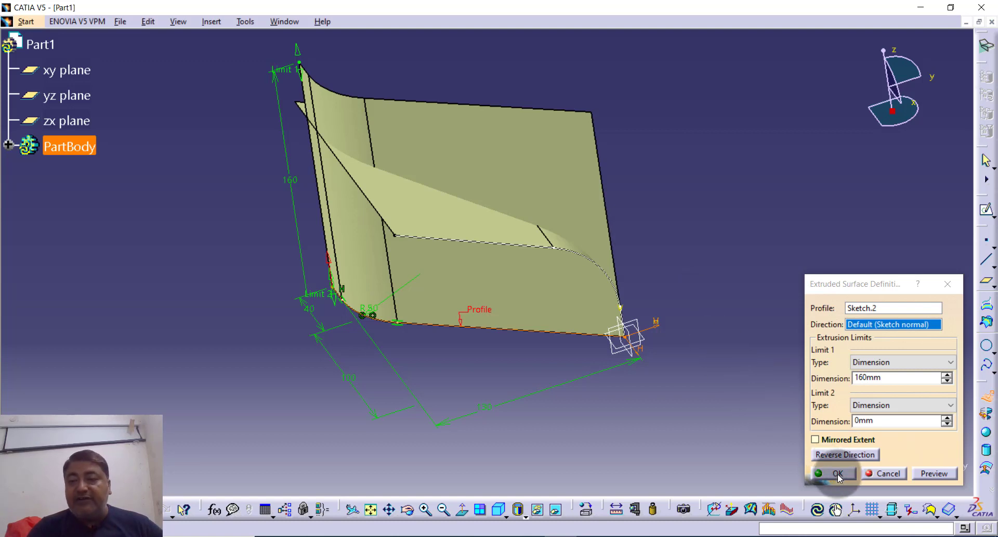
pyautogui.click(838, 473)
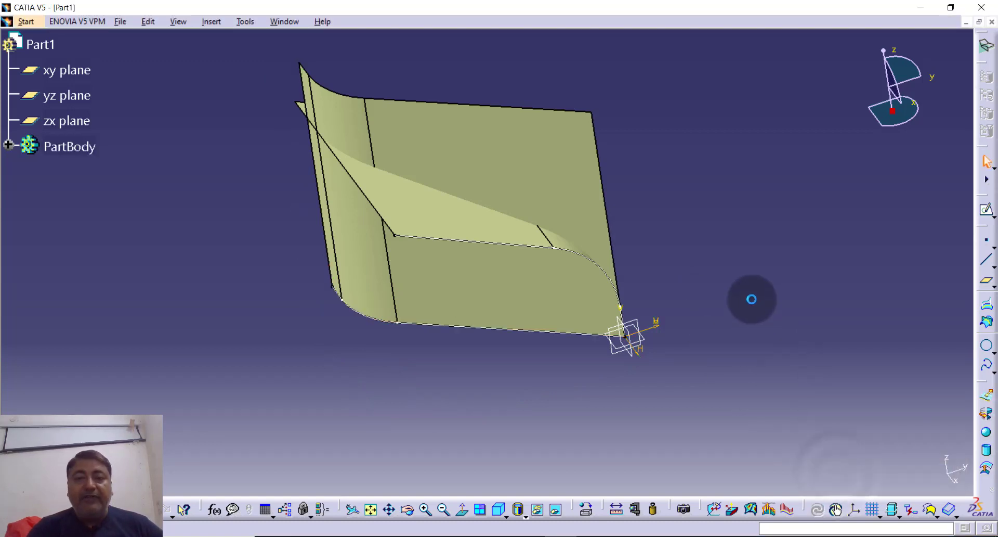
pyautogui.moveTo(753, 289); pyautogui.dragTo(640, 326, button='middle')
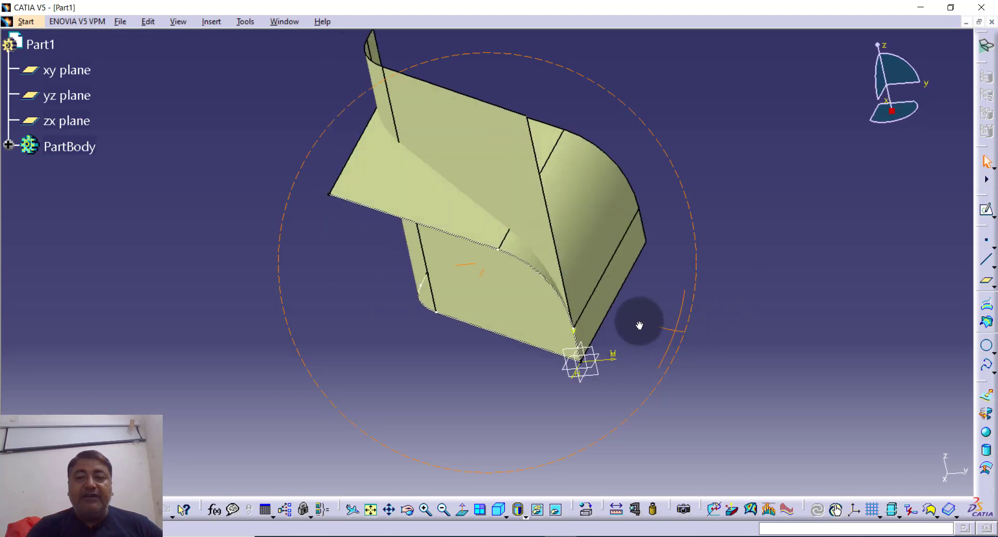
pyautogui.moveTo(723, 276); pyautogui.dragTo(715, 296, button='middle')
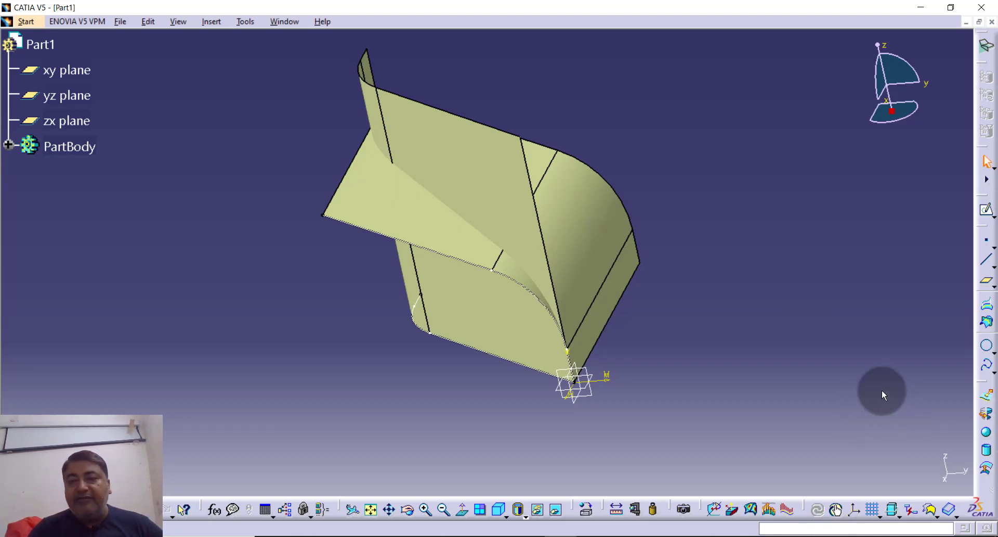
pyautogui.click(987, 323)
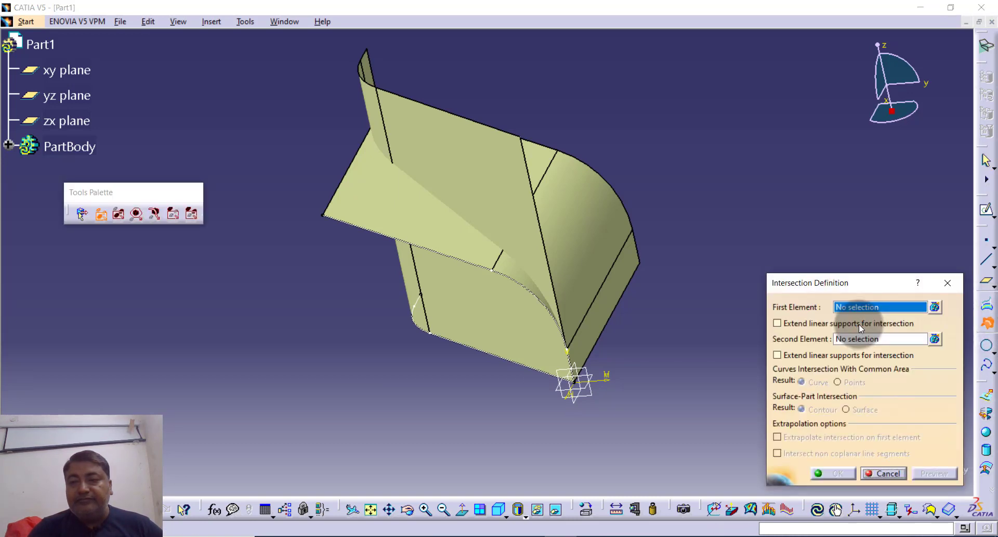
pyautogui.click(947, 283)
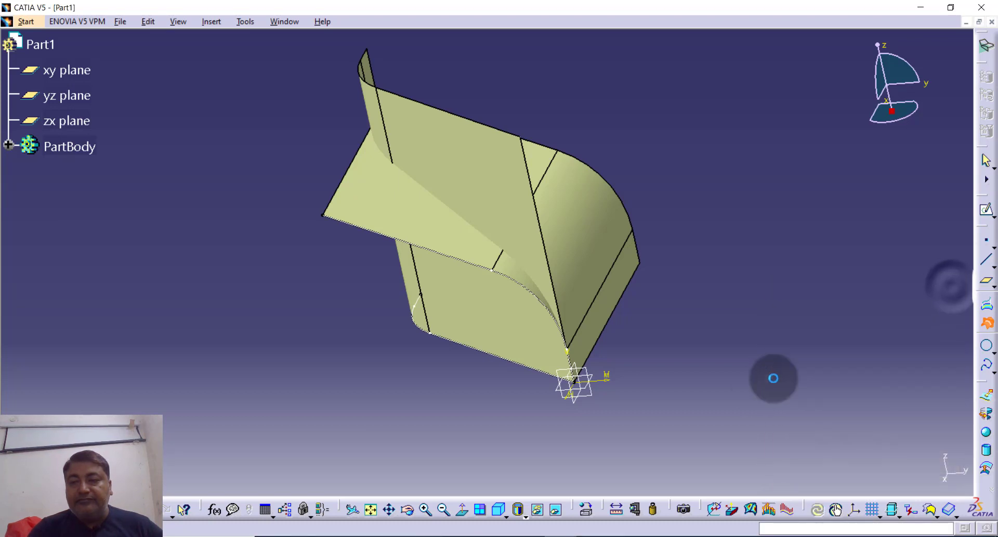
pyautogui.click(595, 535)
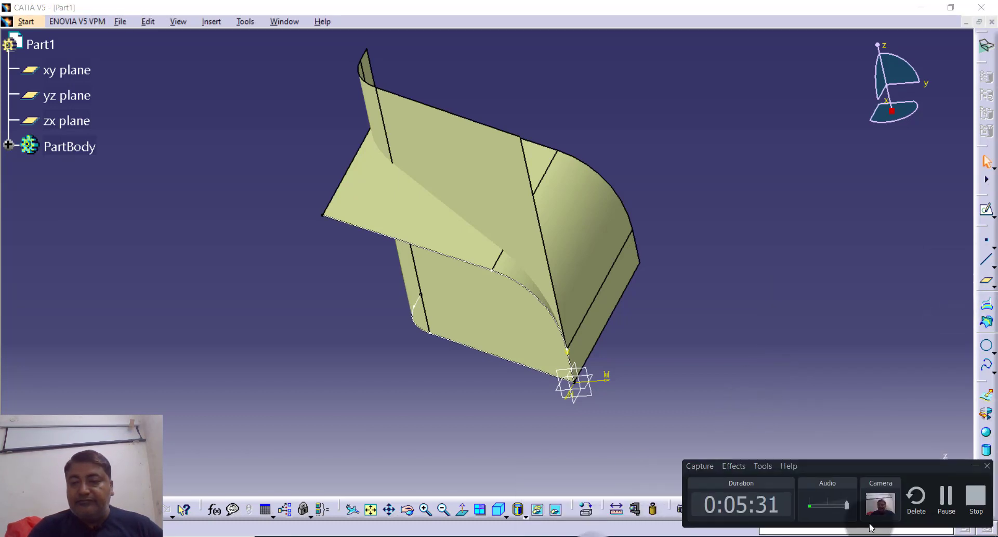
pyautogui.click(847, 292)
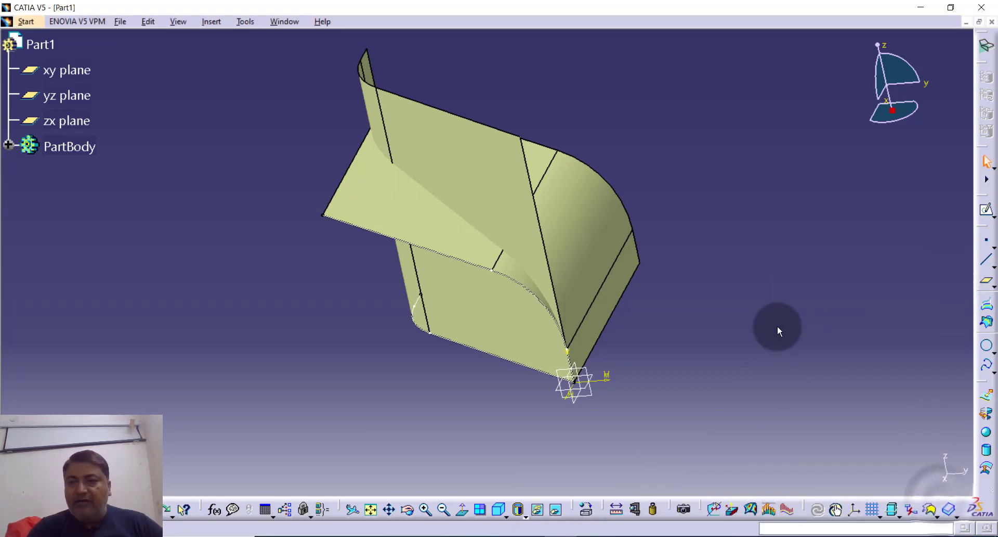
# - Create the intersection curve between the two crossing extruded surfaces, Extrude.1 and Extrude.2
pyautogui.click(987, 322)
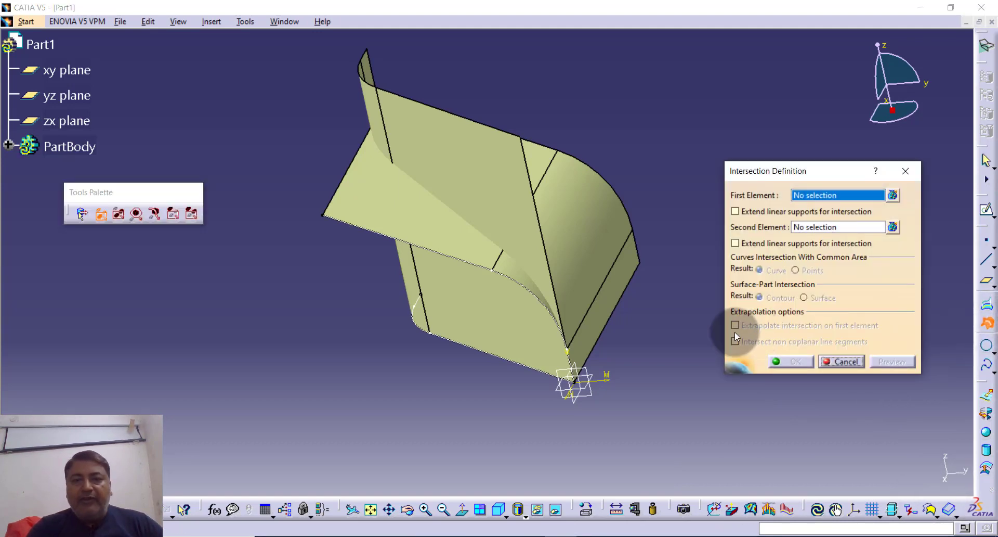
pyautogui.click(393, 214)
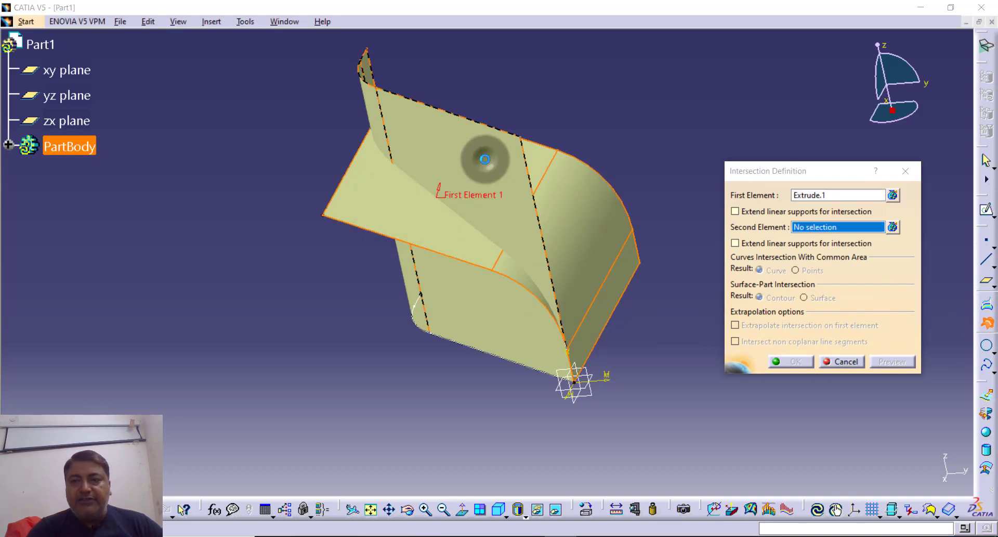
pyautogui.click(486, 160)
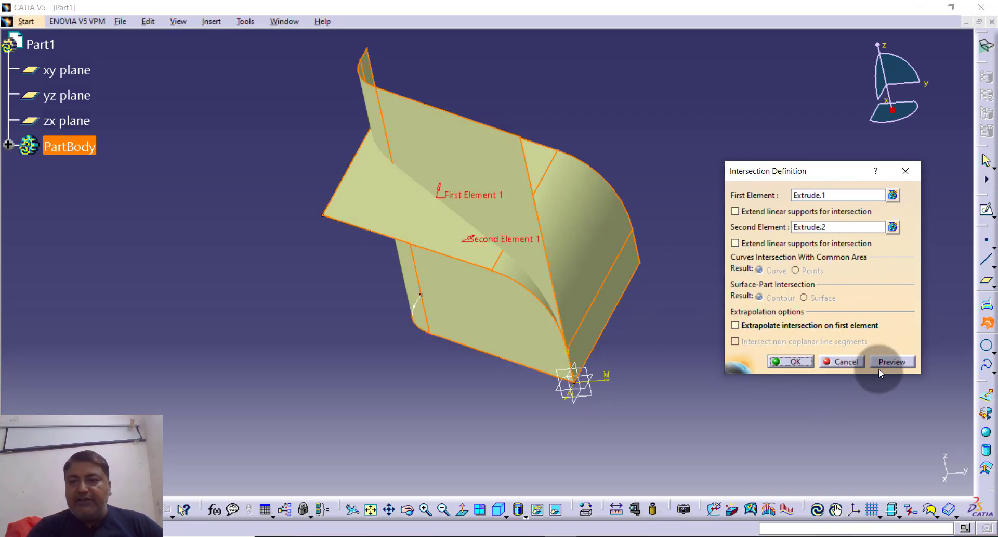
pyautogui.click(779, 360)
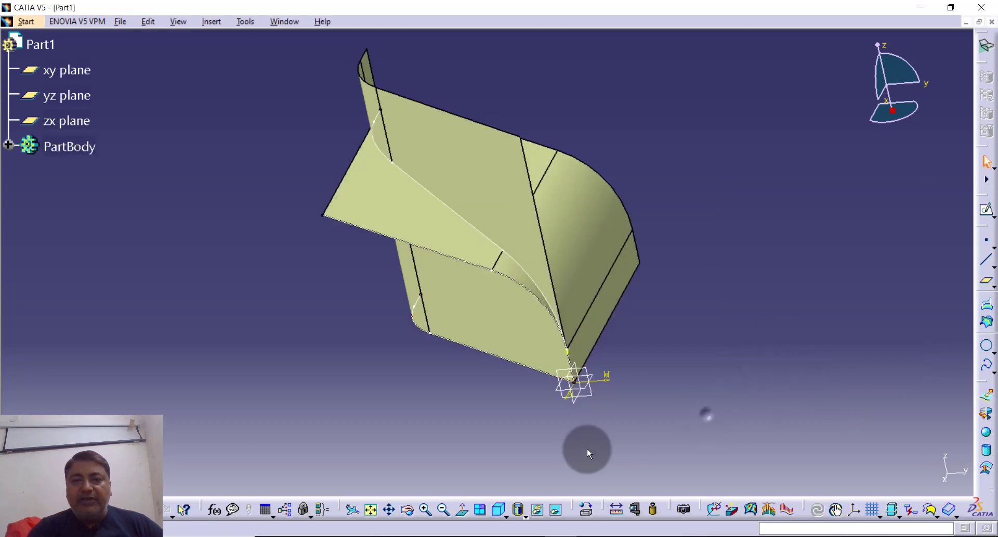
# - Hide both extruded surfaces, leaving the intersection curve and the two sketches displayed
pyautogui.moveTo(488, 403); pyautogui.dragTo(491, 276, button='middle')
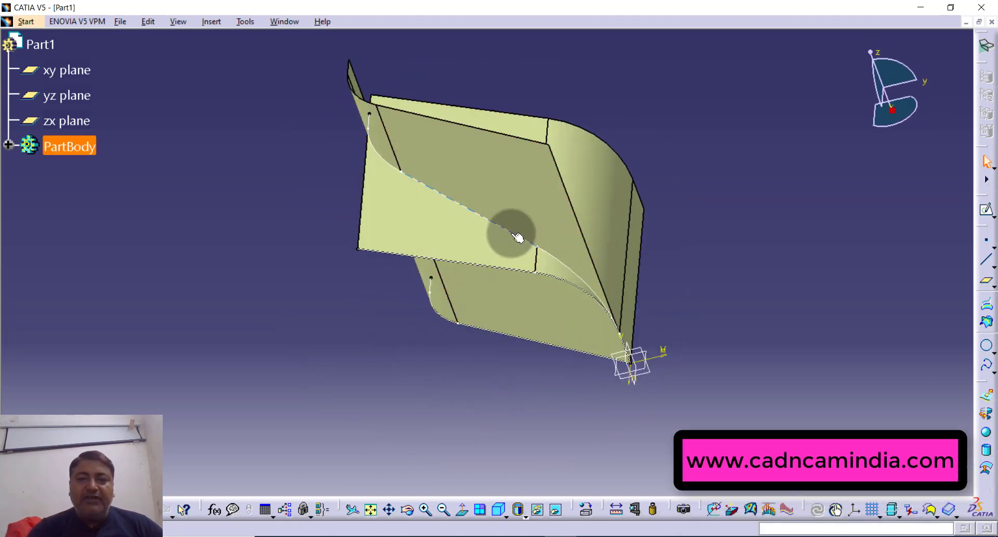
pyautogui.doubleClick(490, 168)
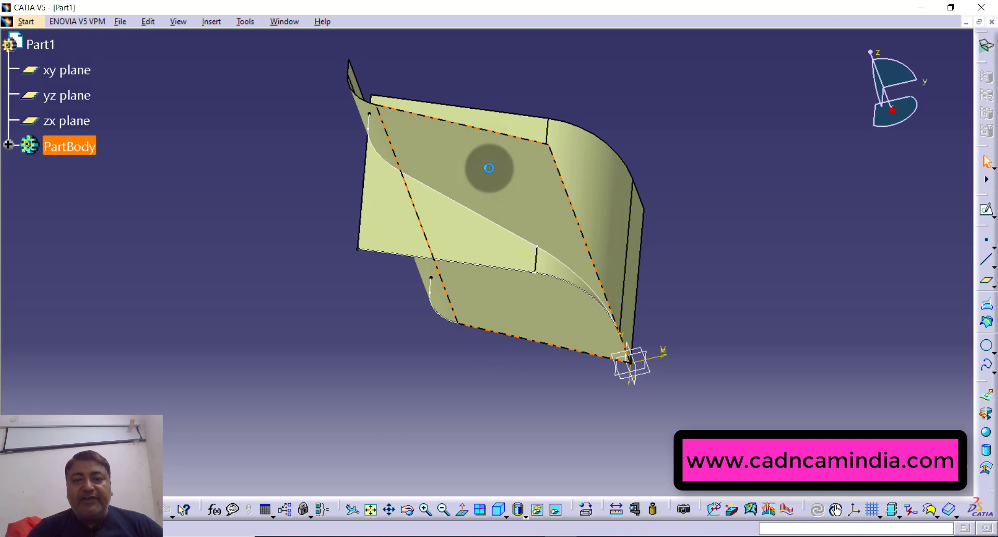
pyautogui.rightClick(495, 171)
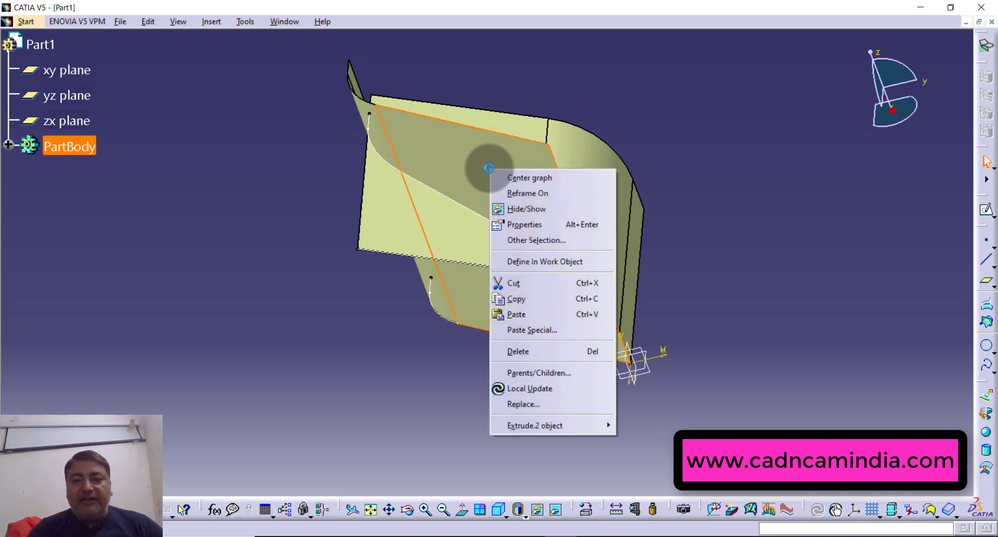
pyautogui.click(512, 206)
pyautogui.click(458, 228)
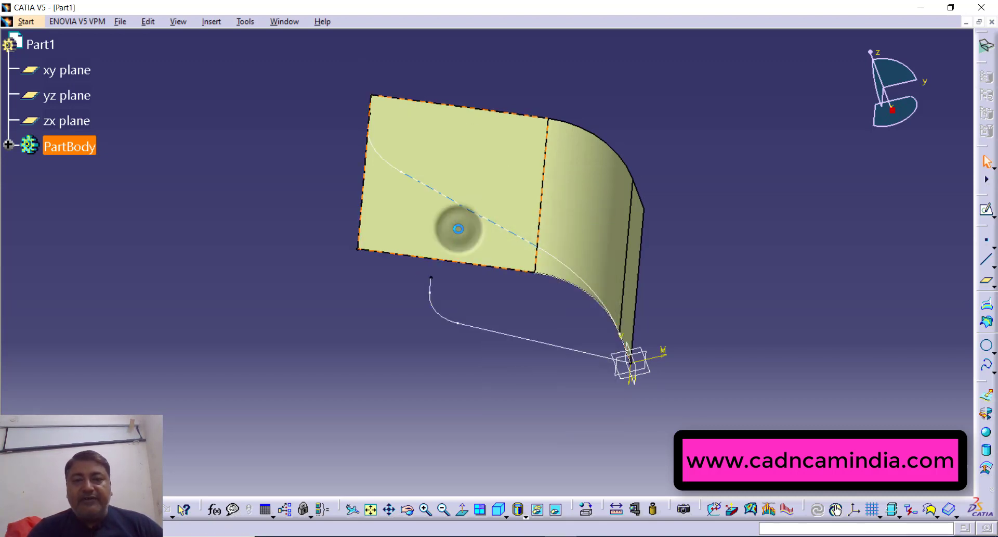
pyautogui.rightClick(458, 228)
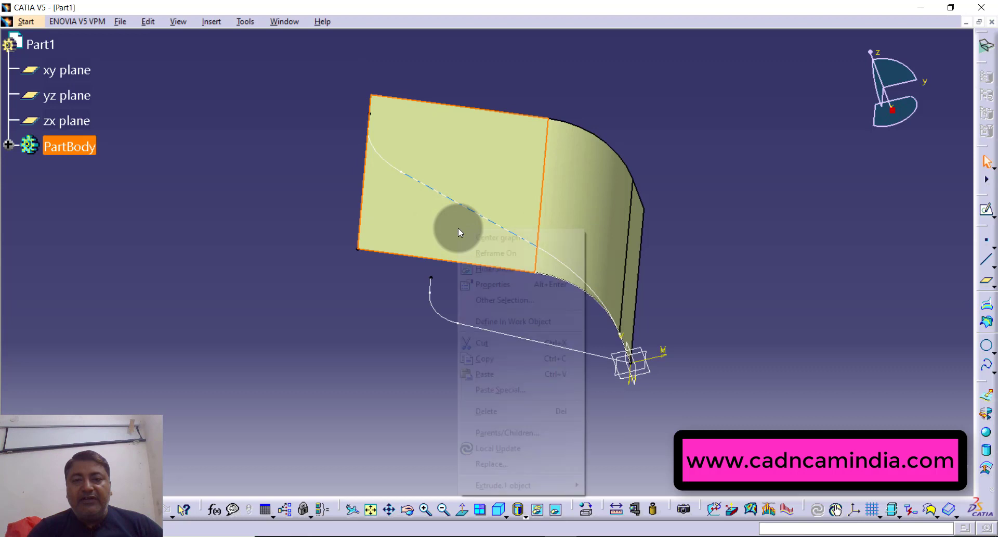
pyautogui.click(492, 264)
pyautogui.moveTo(422, 360); pyautogui.dragTo(435, 319, button='middle')
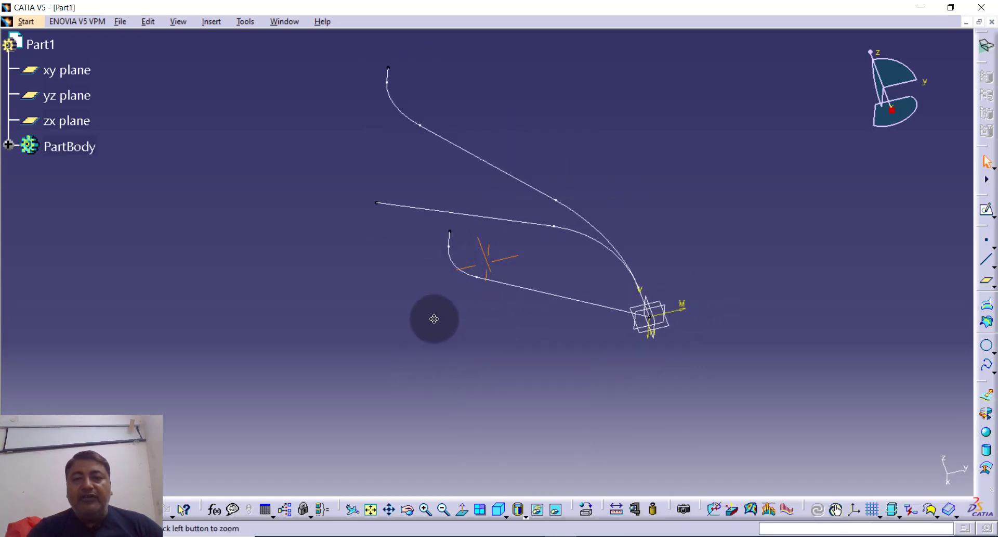
# - Switch to the isometric view and hide the two path sketches so that only the intersection curve is displayed
pyautogui.click(498, 509)
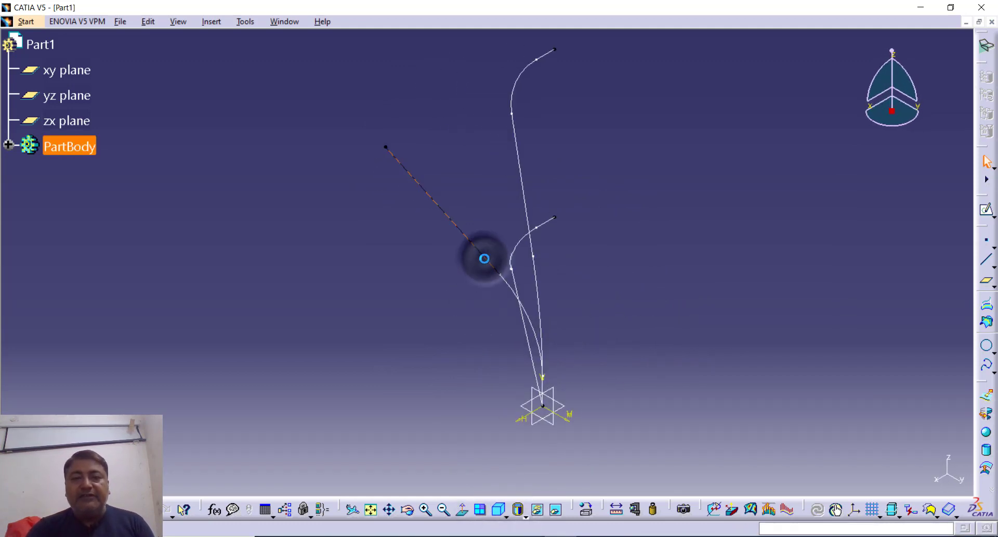
pyautogui.rightClick(485, 257)
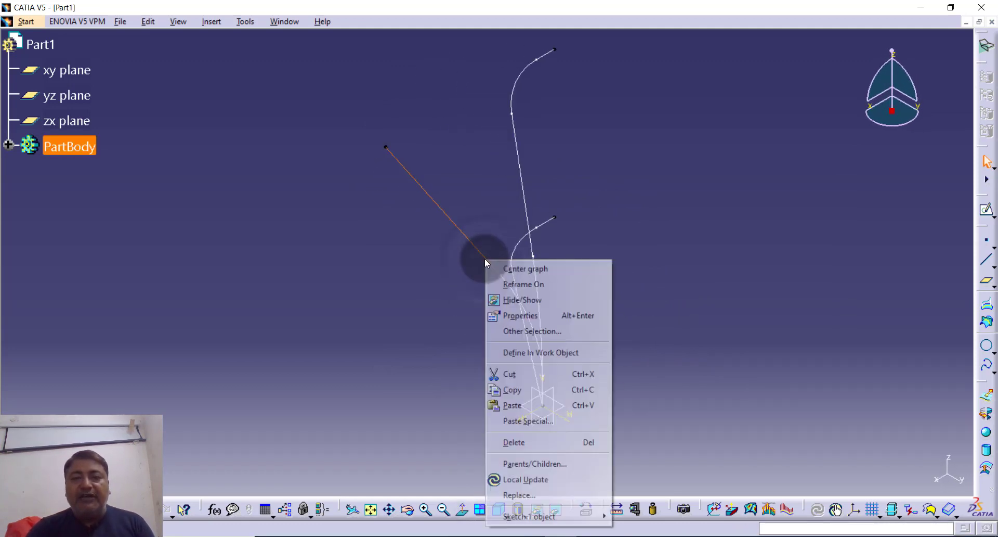
pyautogui.click(510, 301)
pyautogui.rightClick(515, 283)
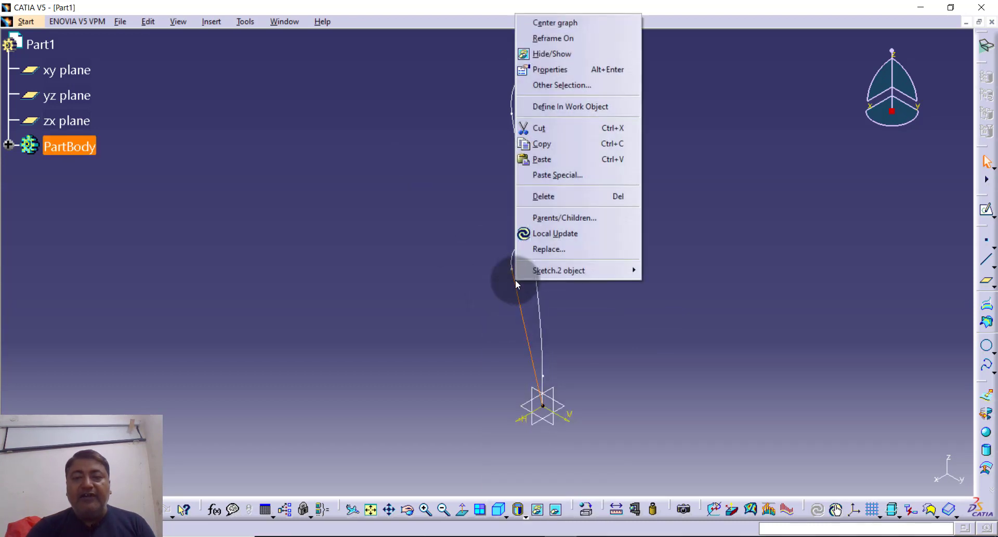
pyautogui.click(578, 54)
pyautogui.moveTo(607, 287); pyautogui.dragTo(707, 311, button='middle')
pyautogui.moveTo(746, 227); pyautogui.dragTo(605, 316, button='middle')
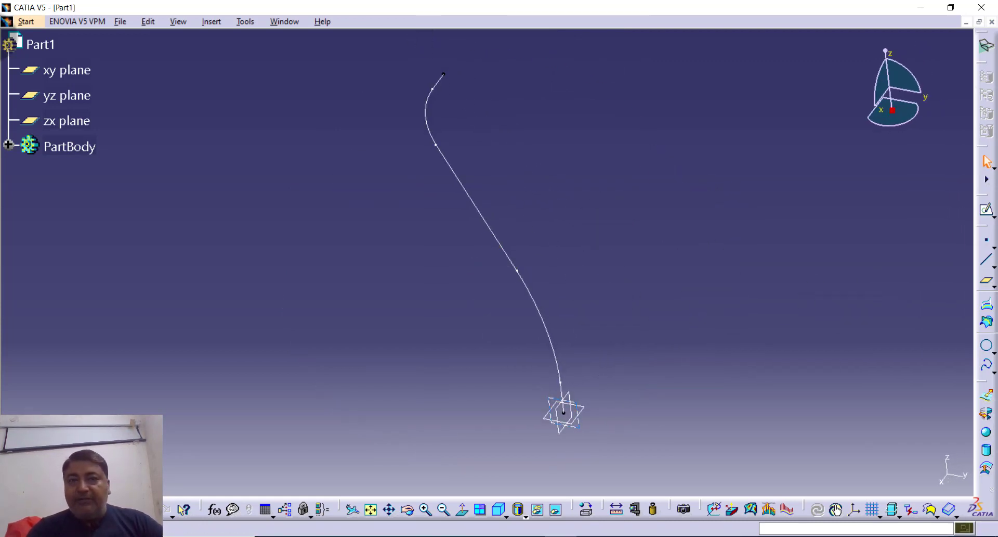
# - Switch to the Part Design workbench
pyautogui.click(20, 23)
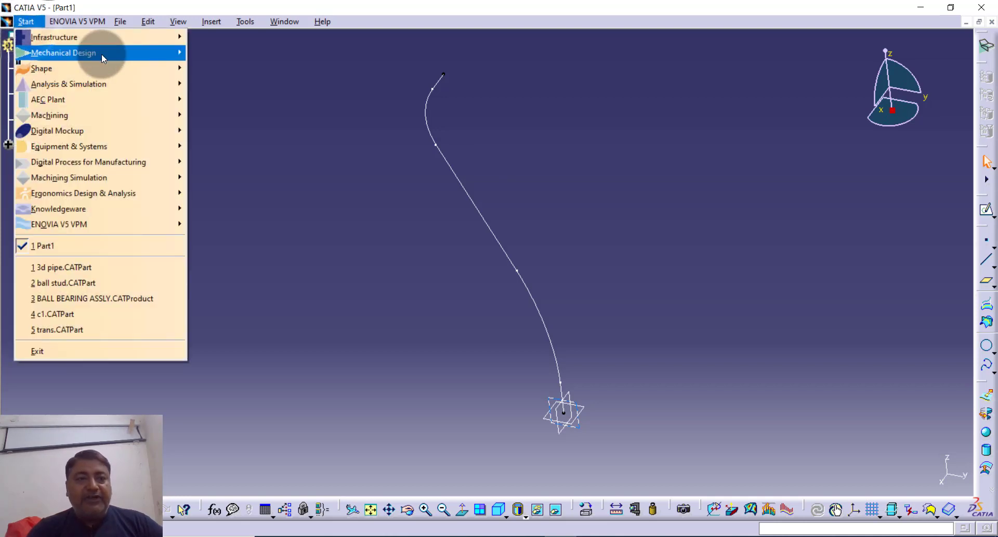
pyautogui.moveTo(102, 53)
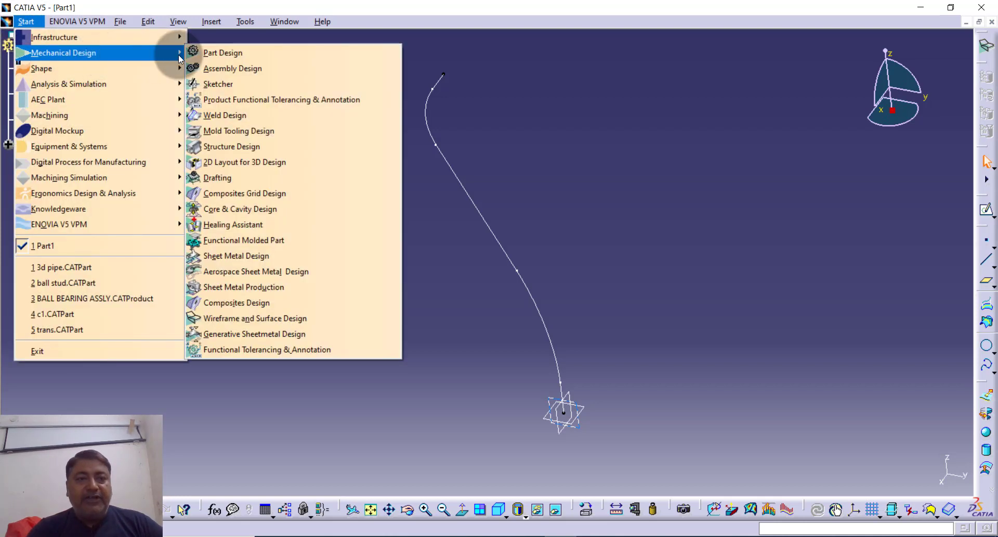
pyautogui.click(254, 59)
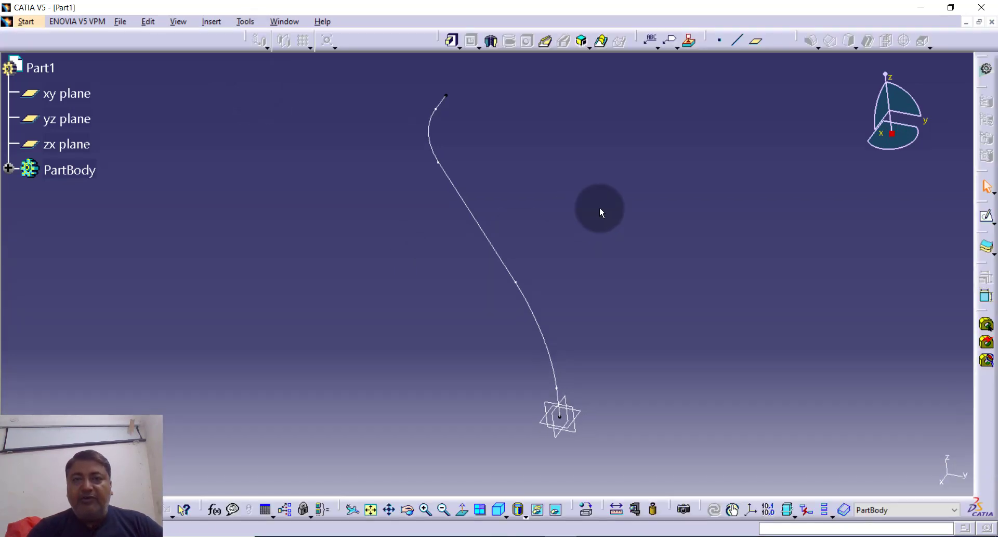
# - Start a sketch on the xy plane and draw a circle about 75 mm in diameter centred on the origin
pyautogui.click(987, 215)
pyautogui.moveTo(617, 253); pyautogui.dragTo(645, 159, button='middle')
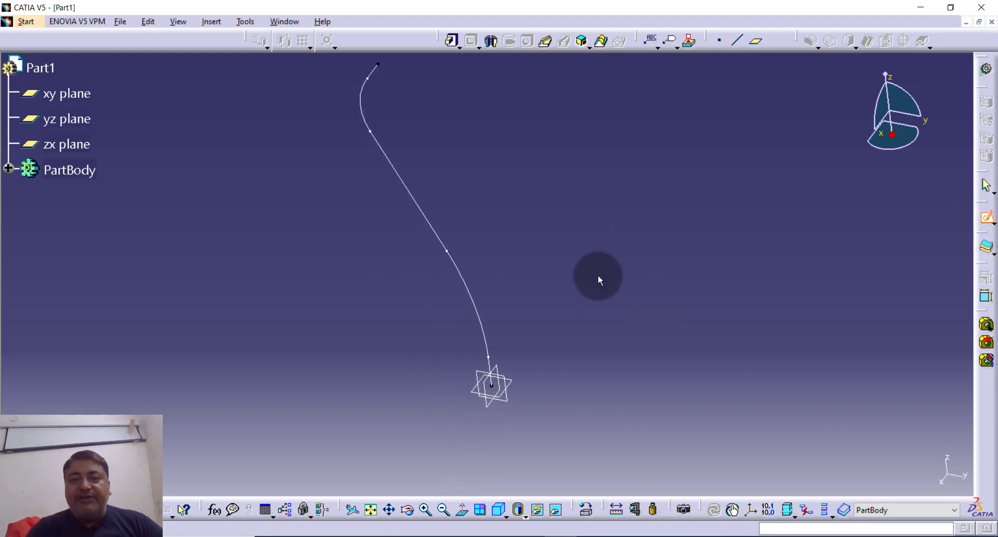
pyautogui.click(518, 386)
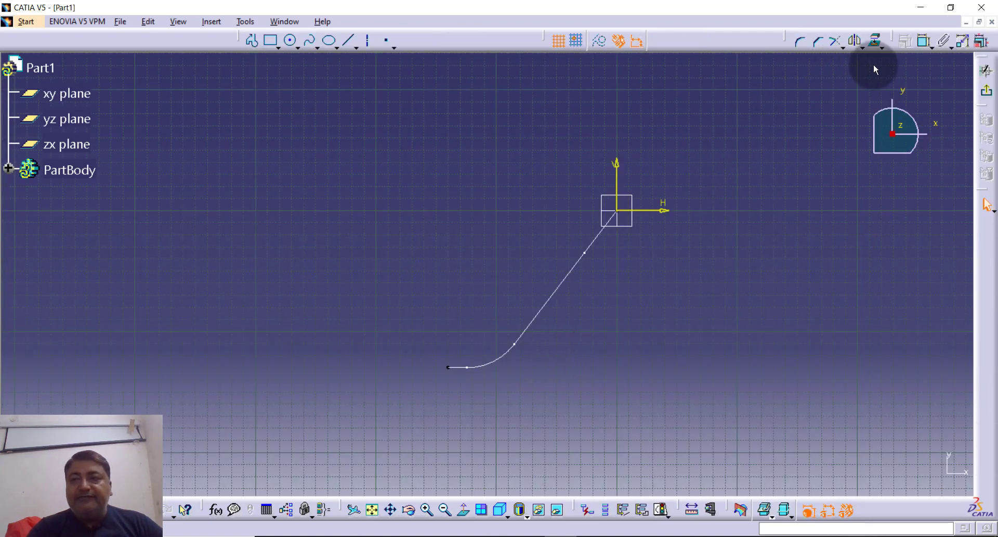
pyautogui.click(290, 41)
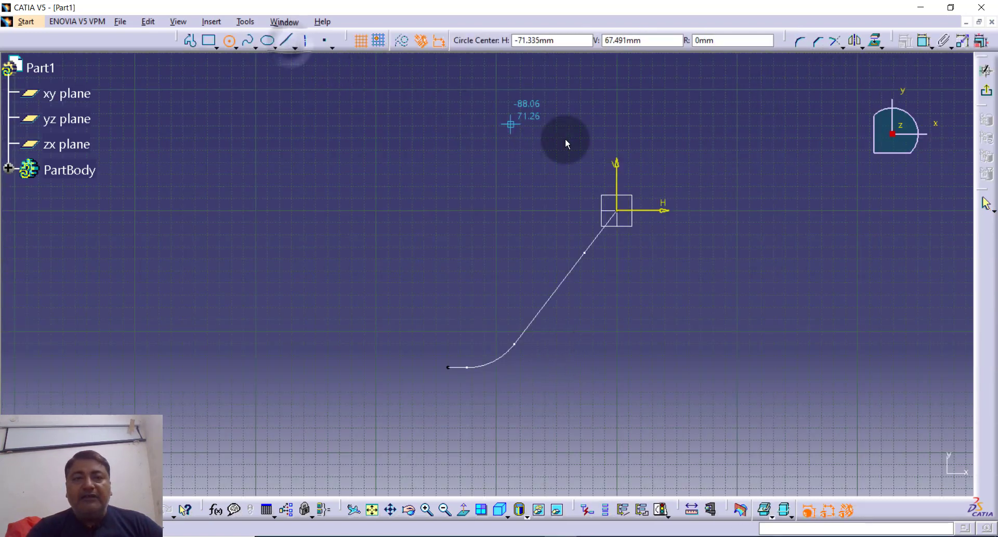
pyautogui.click(618, 211)
pyautogui.click(639, 172)
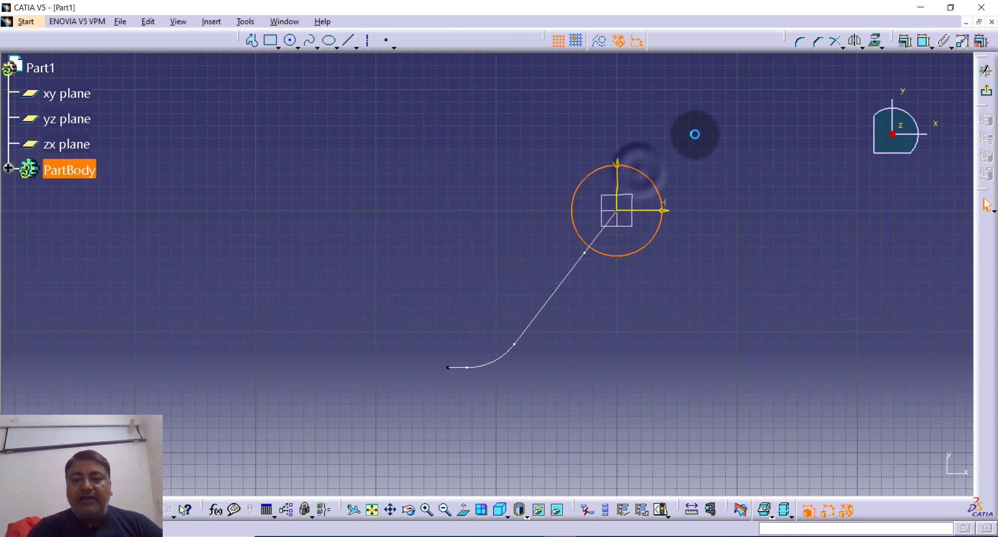
pyautogui.click(702, 138)
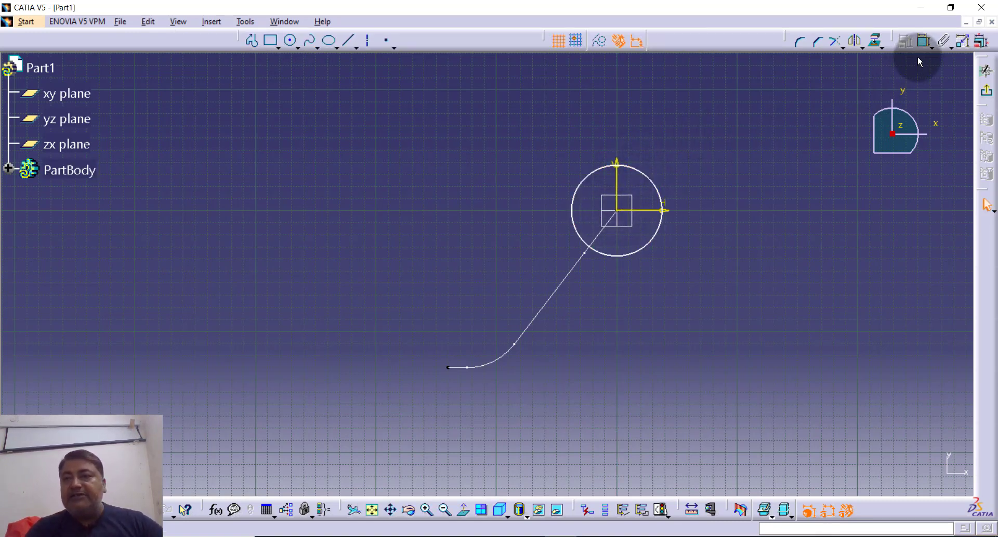
# - Dimension the circle, set its diameter to 40 mm and exit the sketch
pyautogui.click(924, 41)
pyautogui.click(660, 193)
pyautogui.click(696, 144)
pyautogui.doubleClick(696, 143)
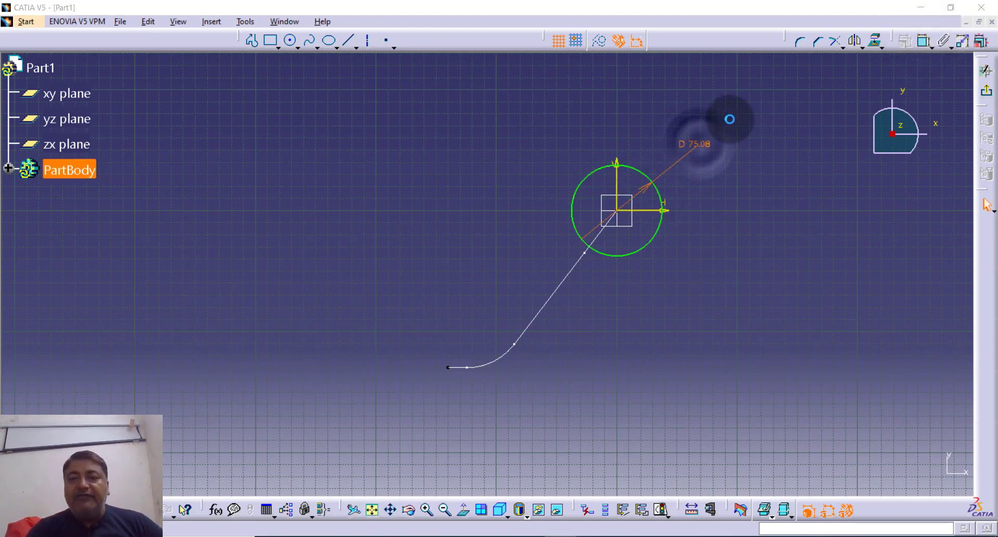
pyautogui.press('Return')
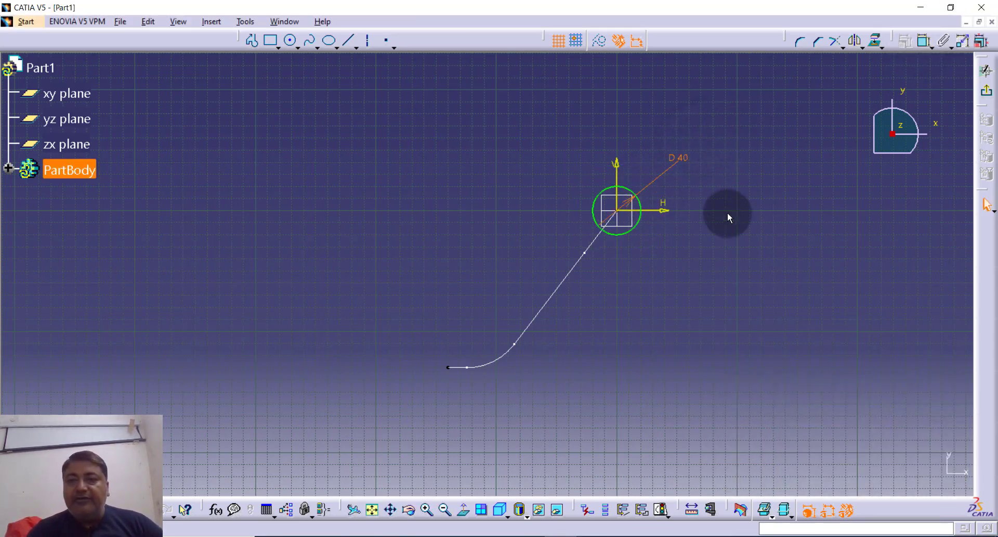
pyautogui.click(728, 211)
pyautogui.click(697, 271)
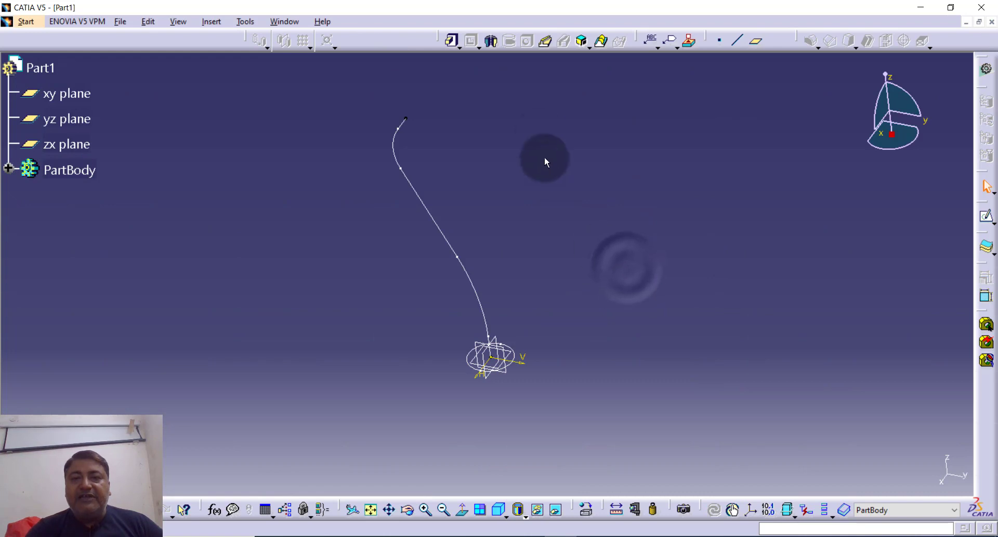
# - Create a solid rib by sweeping the 40 mm circle along the intersection curve, with the profile control set to Keep angle
pyautogui.click(543, 44)
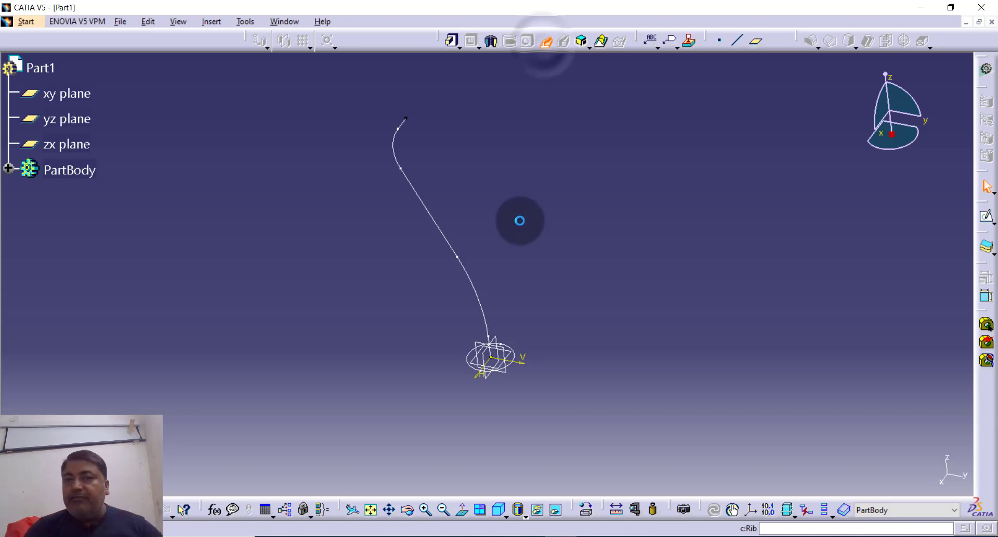
pyautogui.click(517, 367)
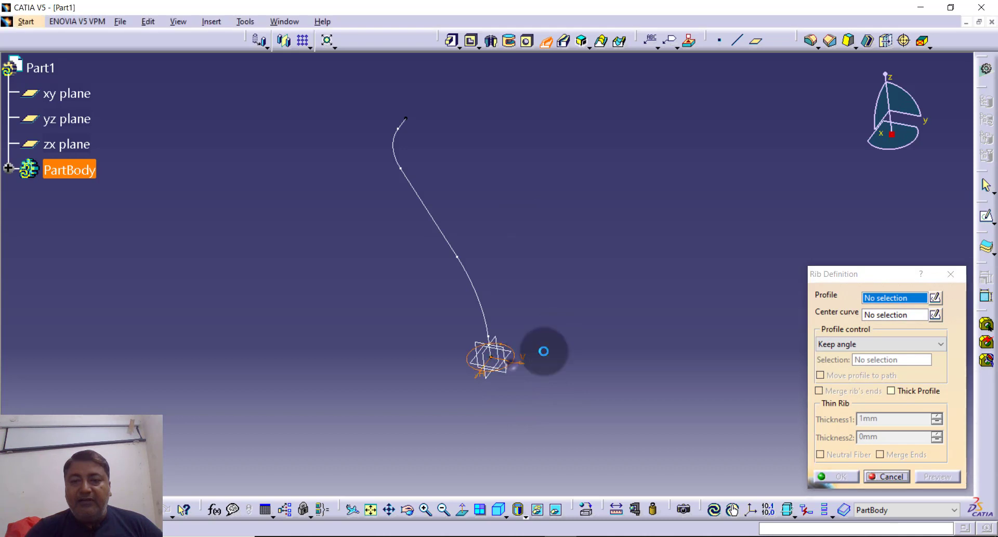
pyautogui.click(469, 286)
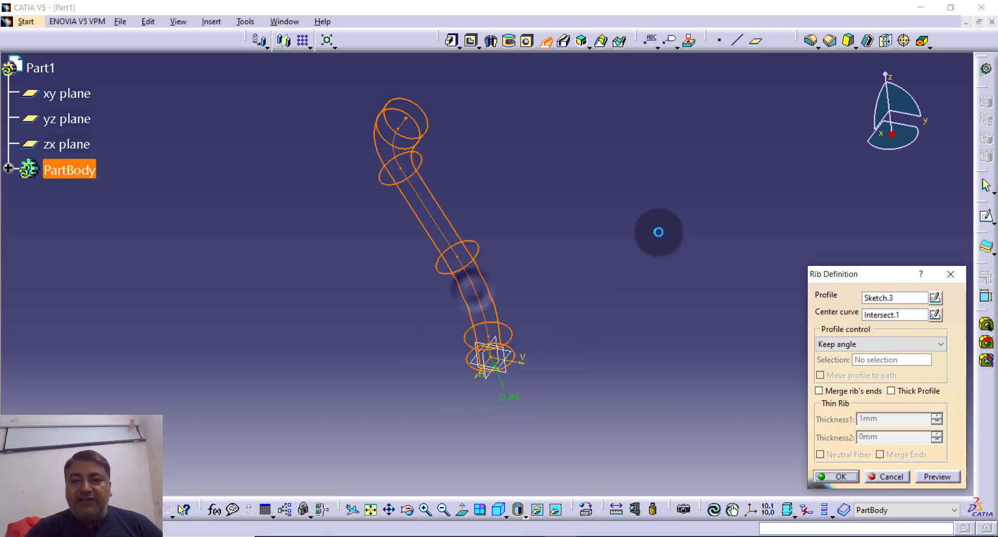
pyautogui.click(838, 476)
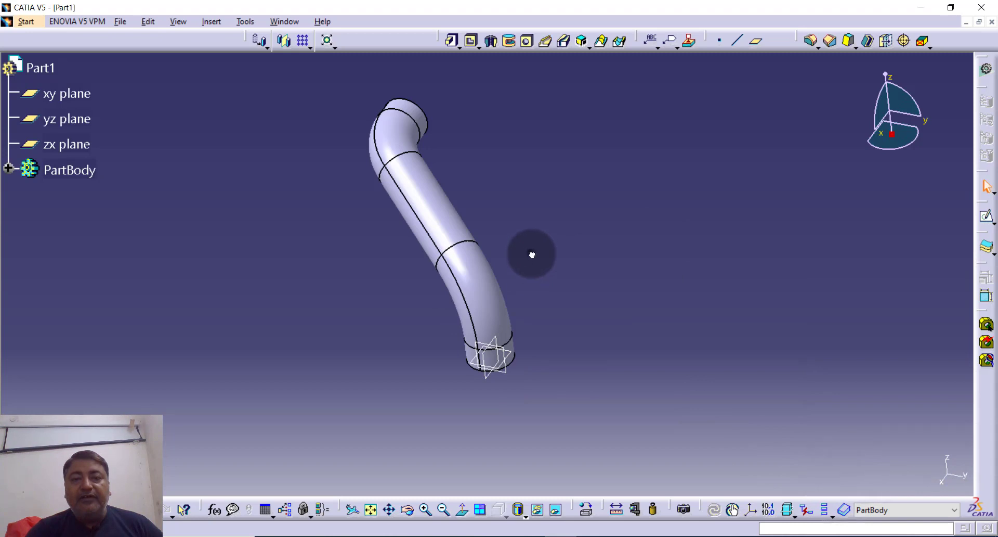
# - Edit the rib into a hollow pipe by enabling Thick Profile with Thickness1 set to 3 mm and Neutral Fiber off
pyautogui.click(456, 230)
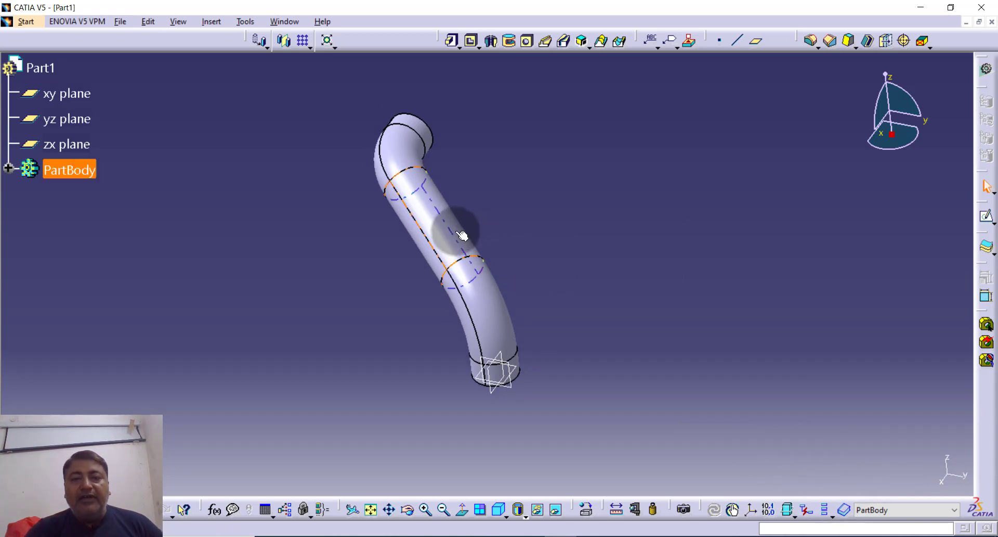
pyautogui.doubleClick(455, 230)
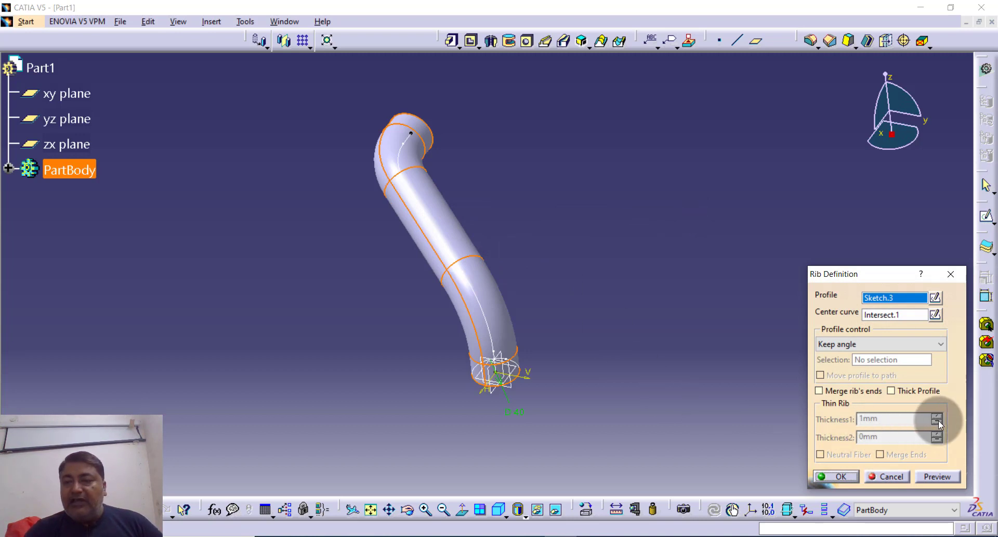
pyautogui.click(891, 390)
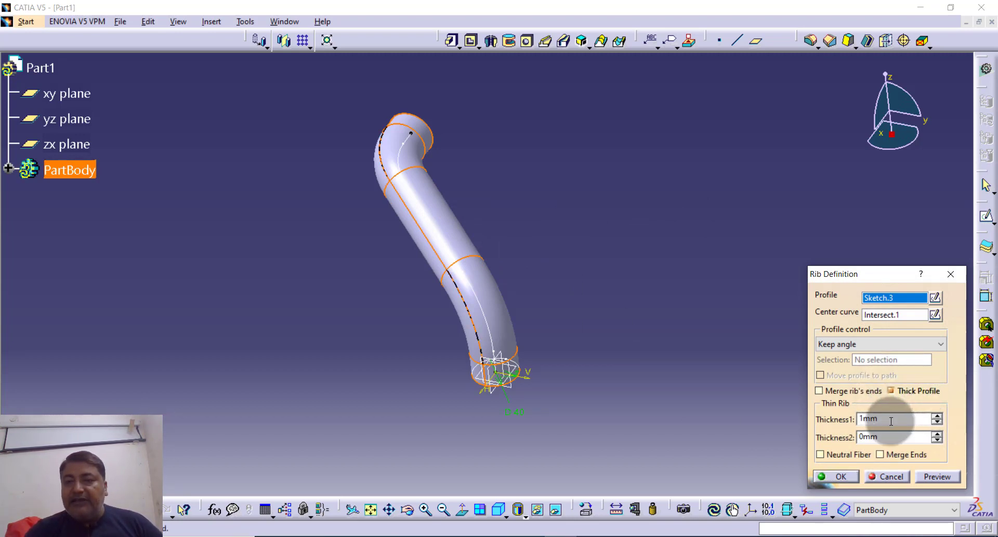
pyautogui.moveTo(555, 234); pyautogui.dragTo(328, 396, button='middle')
pyautogui.click(886, 420)
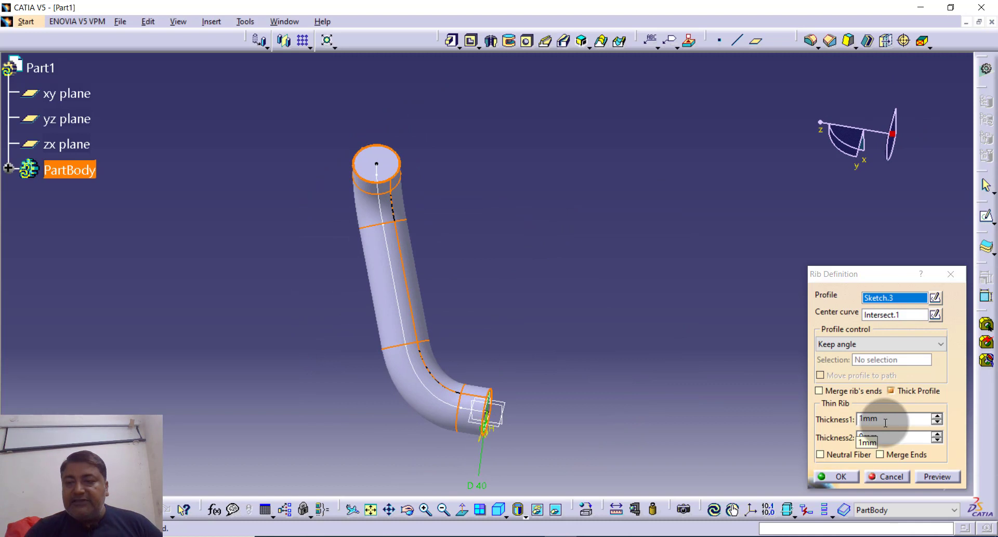
pyautogui.doubleClick(885, 420)
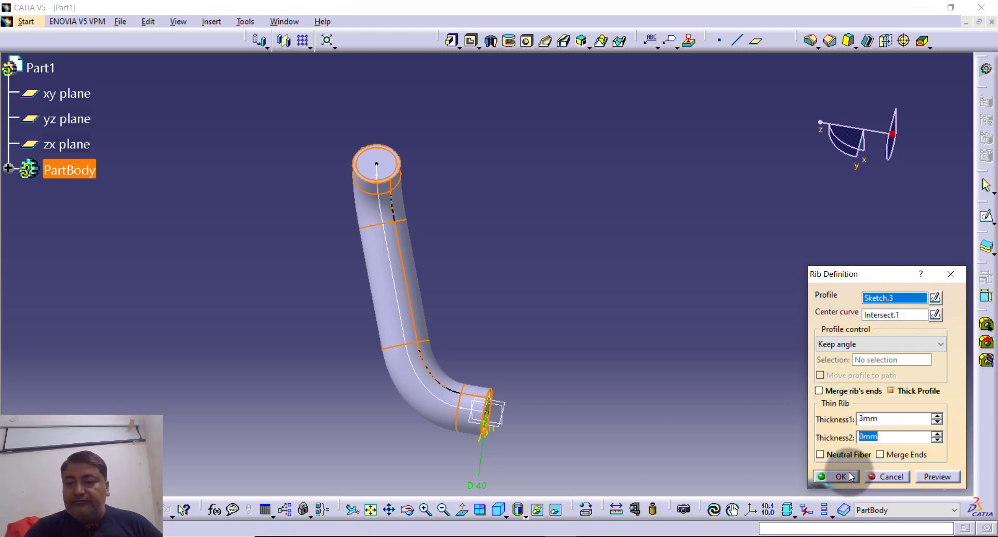
pyautogui.click(830, 454)
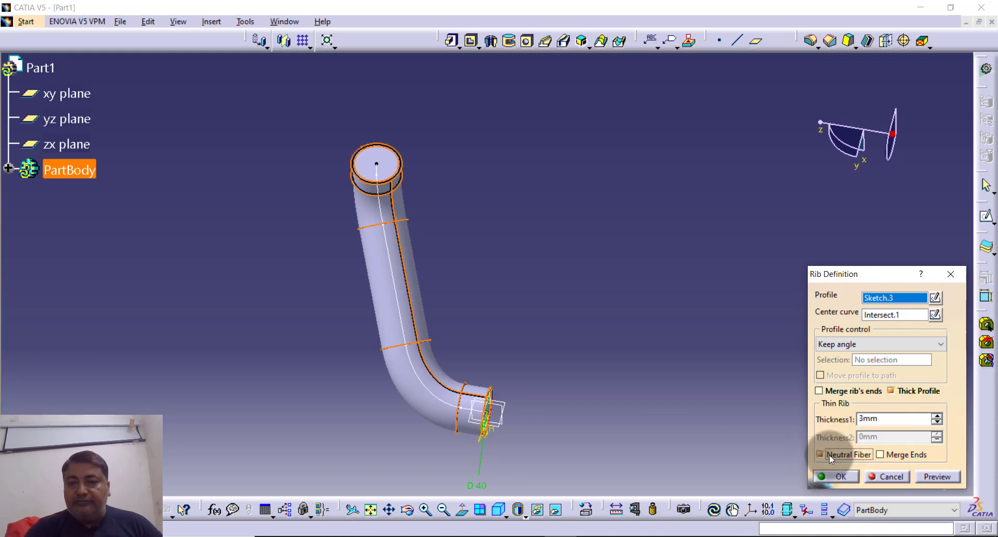
pyautogui.click(829, 455)
pyautogui.click(893, 424)
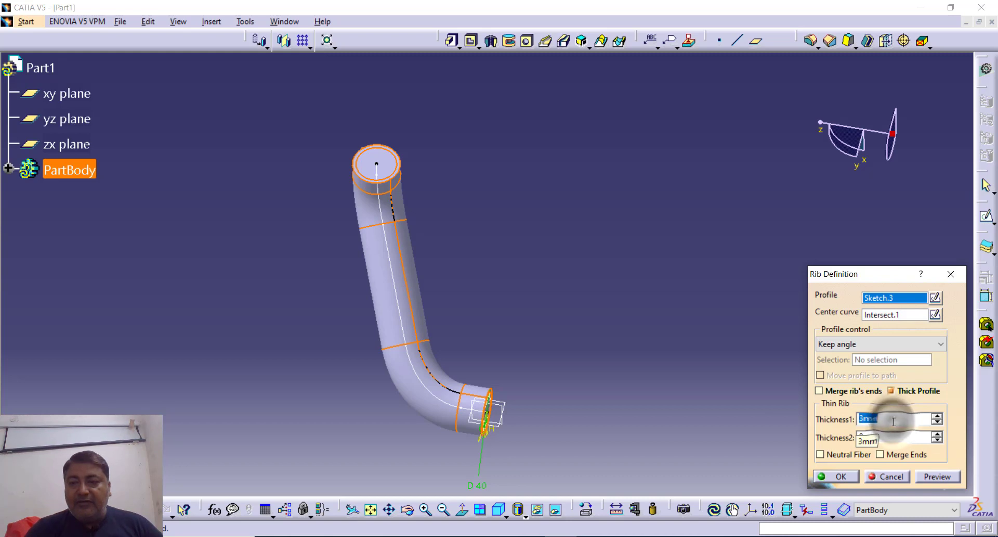
pyautogui.click(940, 475)
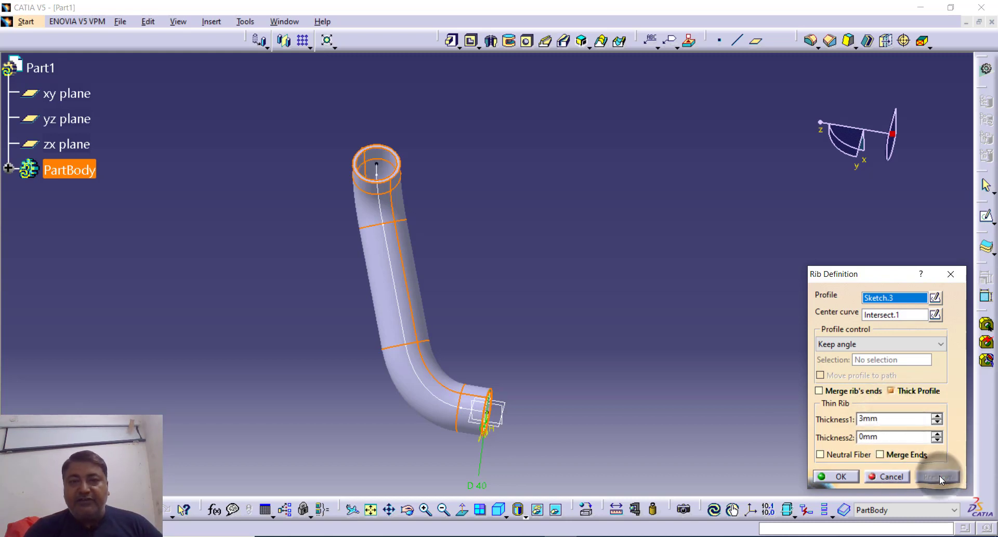
pyautogui.click(836, 476)
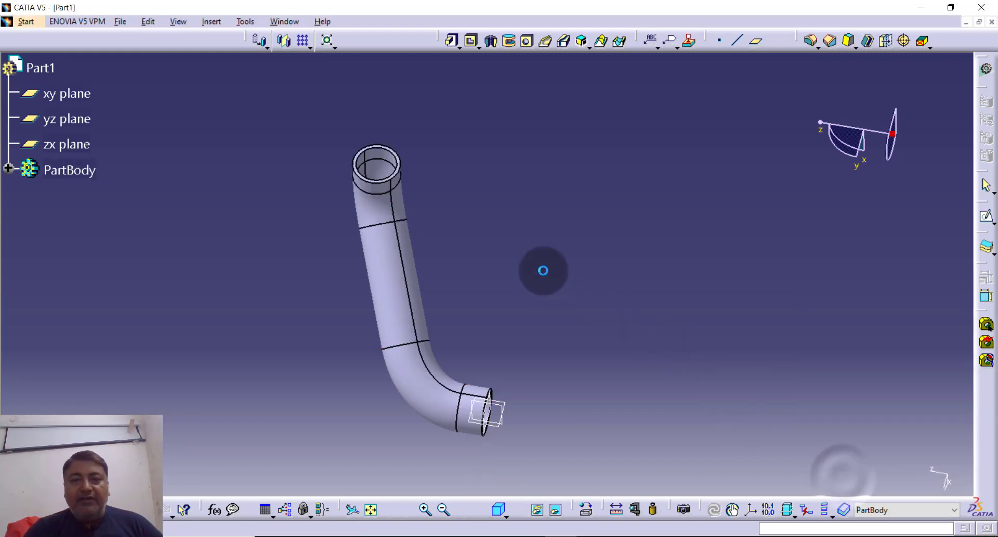
# - Start a sketch on the ring-shaped lower end face of the pipe
pyautogui.moveTo(499, 301); pyautogui.dragTo(638, 291, button='middle')
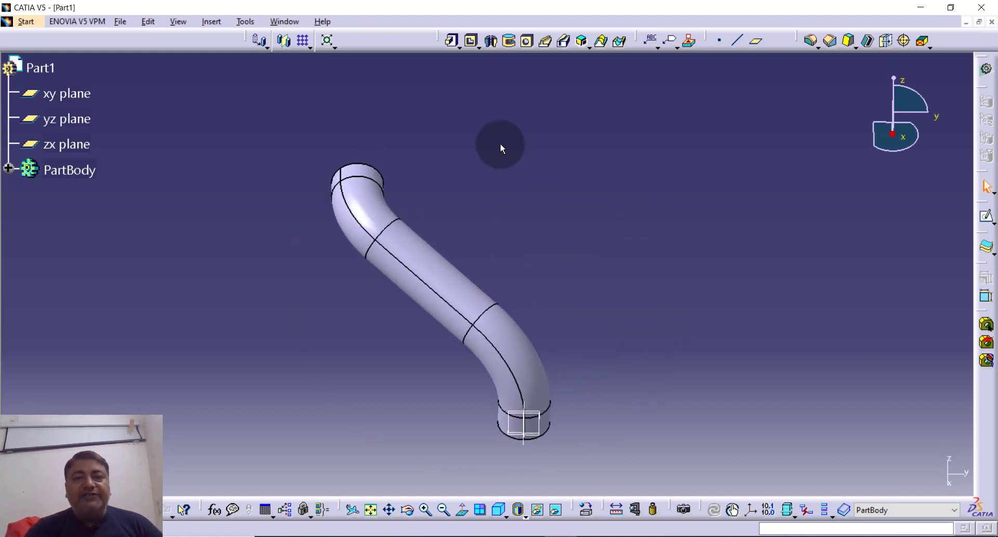
pyautogui.click(988, 218)
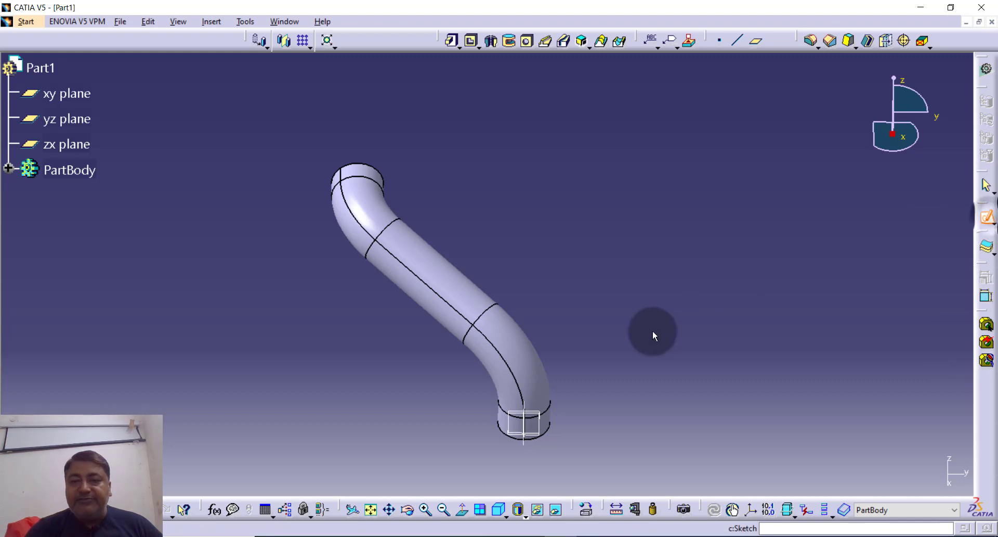
pyautogui.moveTo(650, 342); pyautogui.dragTo(382, 110, button='middle')
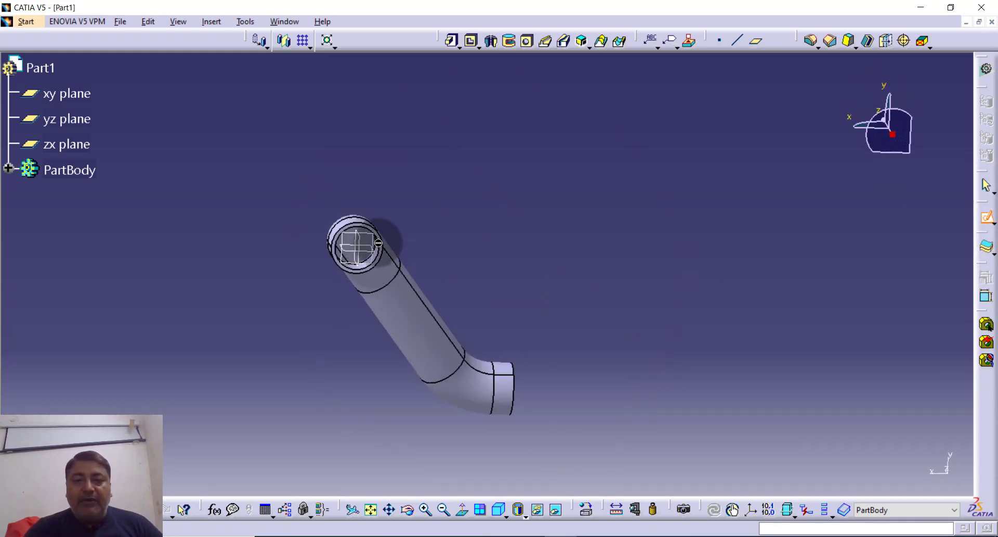
pyautogui.click(426, 510)
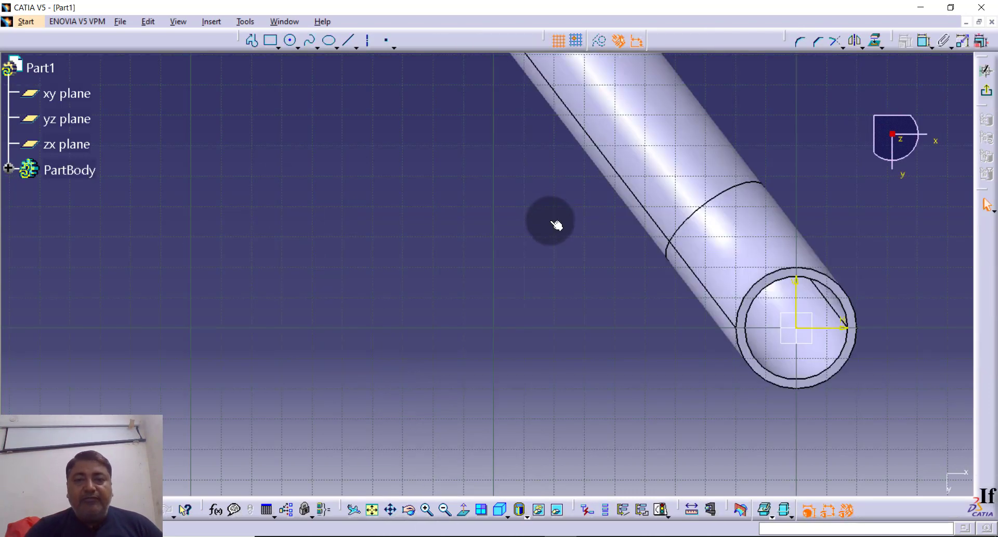
pyautogui.moveTo(704, 312); pyautogui.dragTo(511, 362, button='middle')
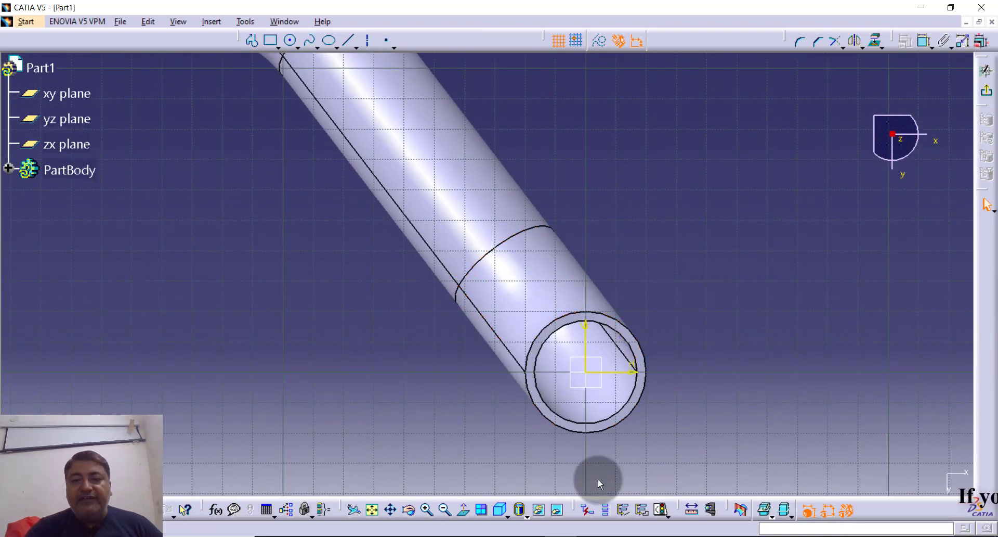
pyautogui.click(445, 511)
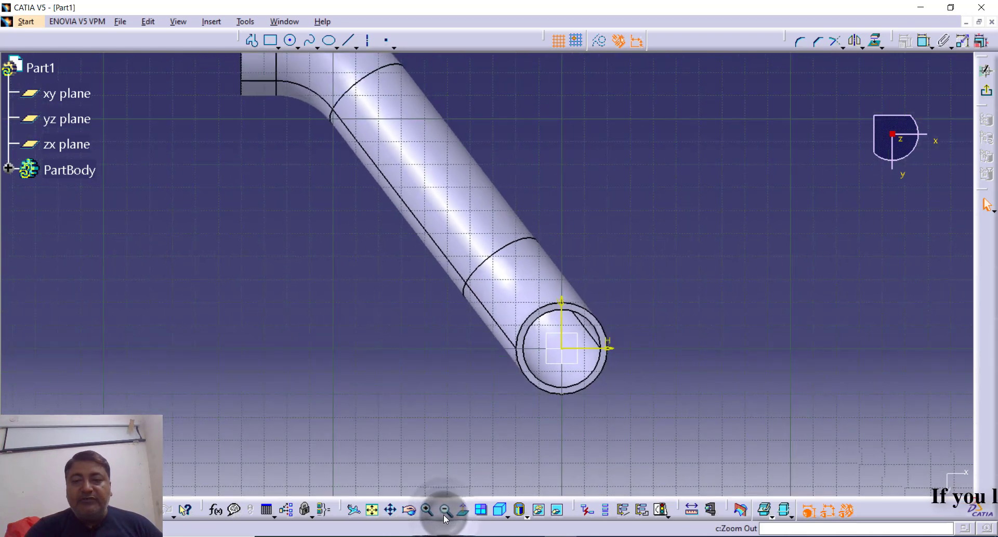
pyautogui.moveTo(653, 337); pyautogui.dragTo(635, 379, button='middle')
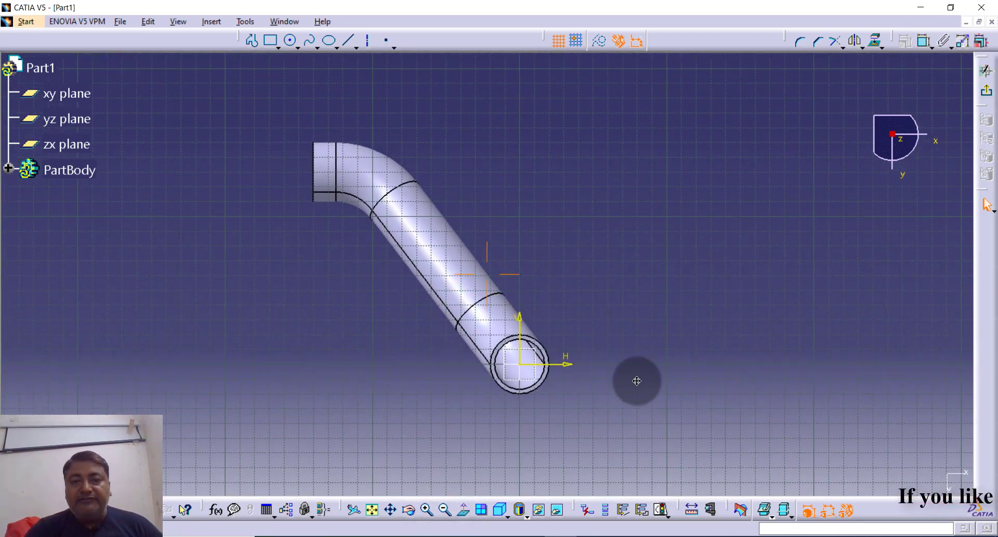
pyautogui.moveTo(684, 270); pyautogui.dragTo(720, 182, button='middle')
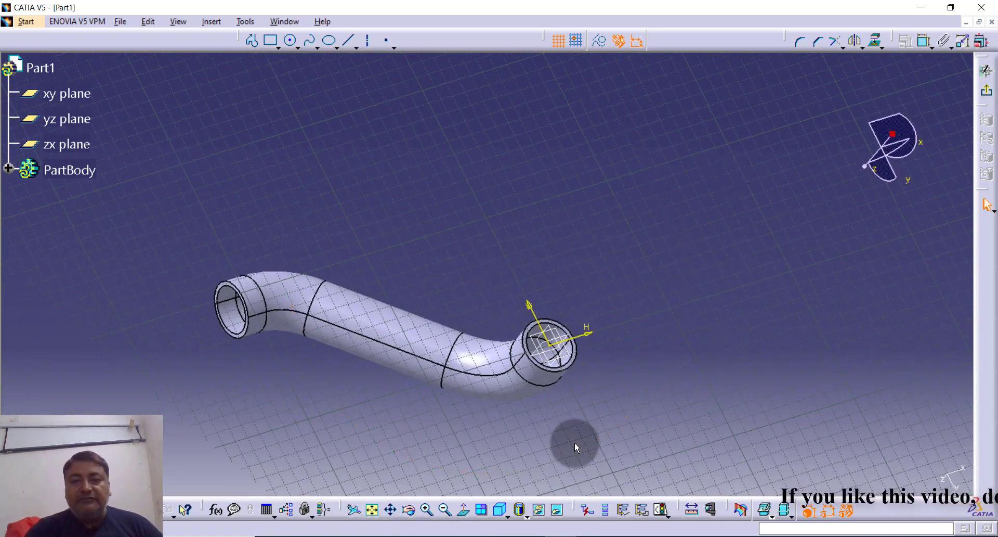
# - Sketch two circles centred on the V axis, one on each side of the origin, the first about 37 mm in diameter
pyautogui.click(500, 513)
pyautogui.moveTo(583, 260); pyautogui.dragTo(576, 335, button='middle')
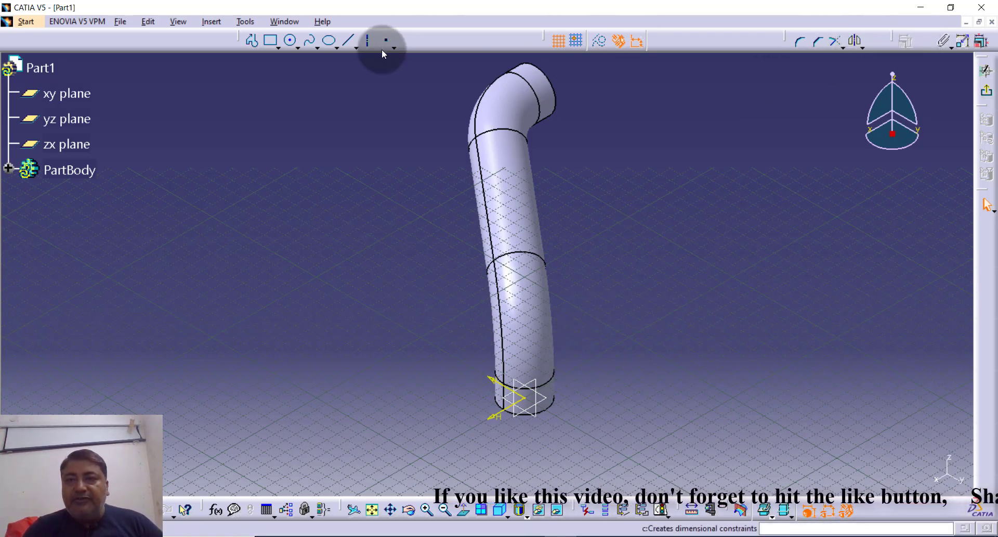
pyautogui.click(291, 41)
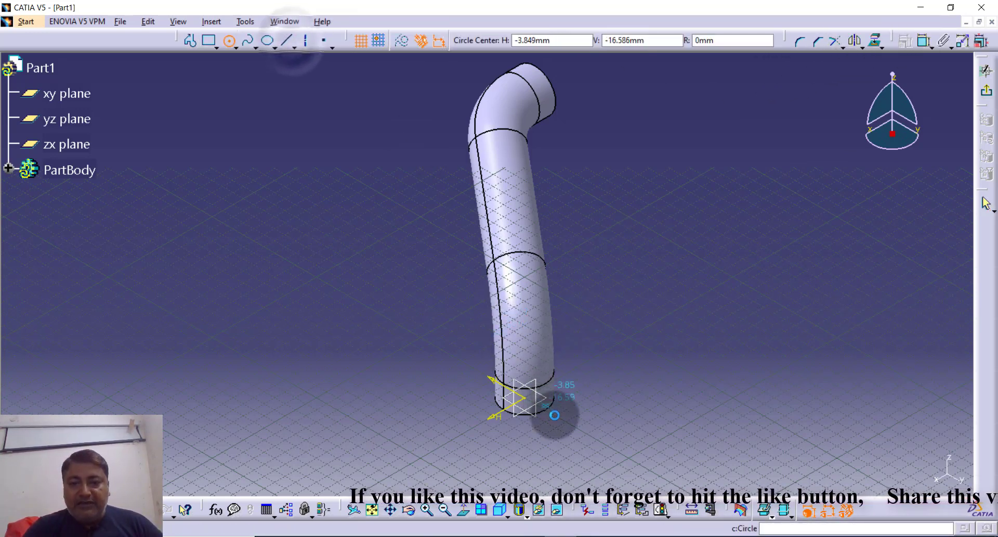
pyautogui.click(577, 427)
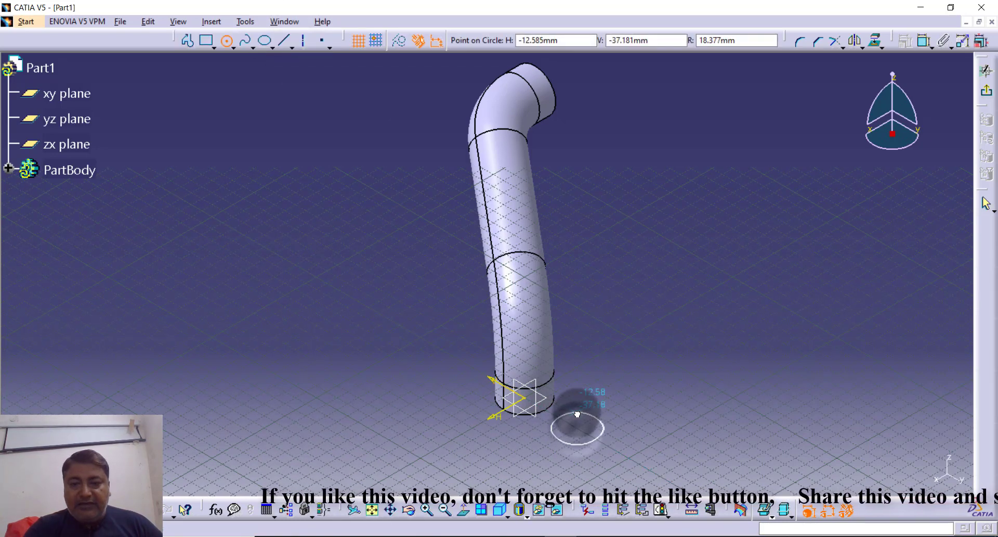
pyautogui.click(573, 382)
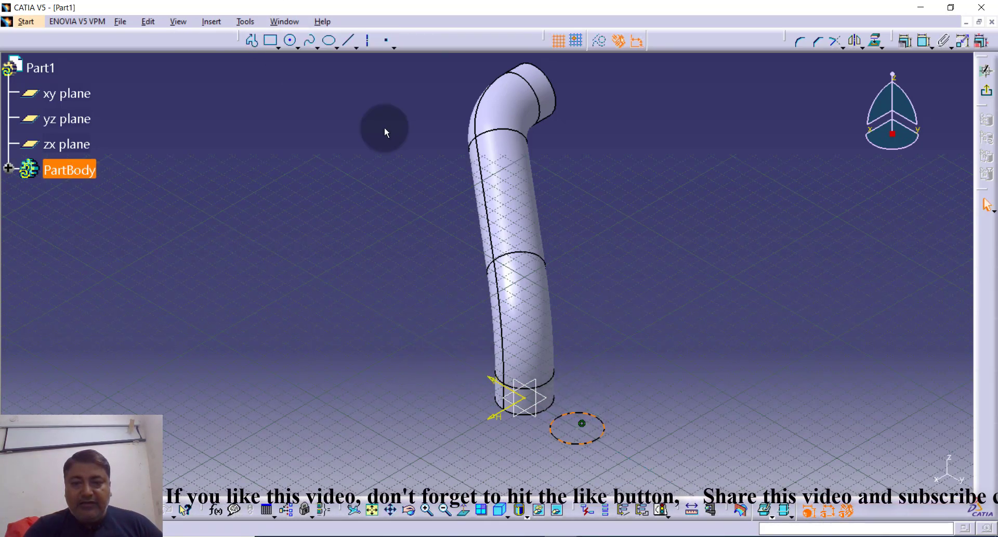
pyautogui.click(287, 40)
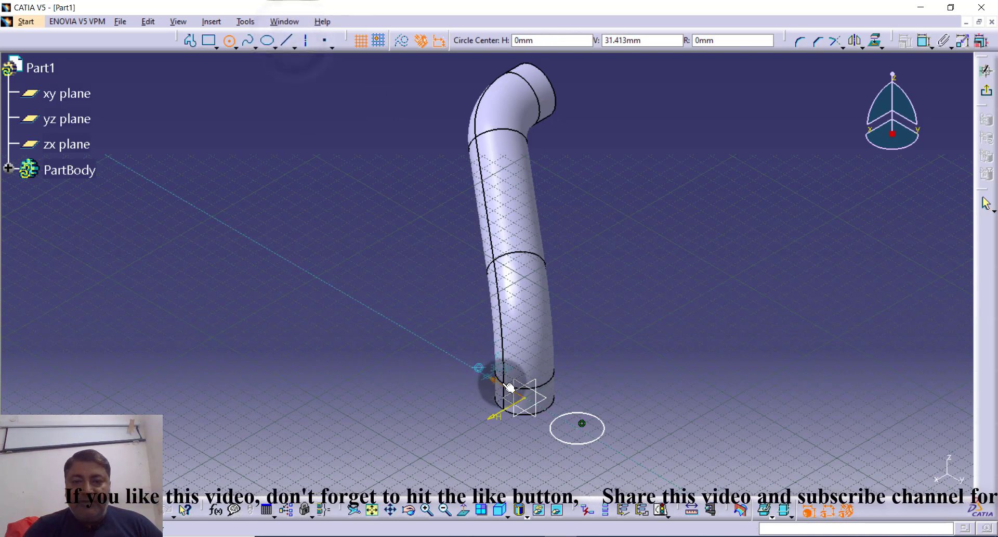
pyautogui.click(470, 358)
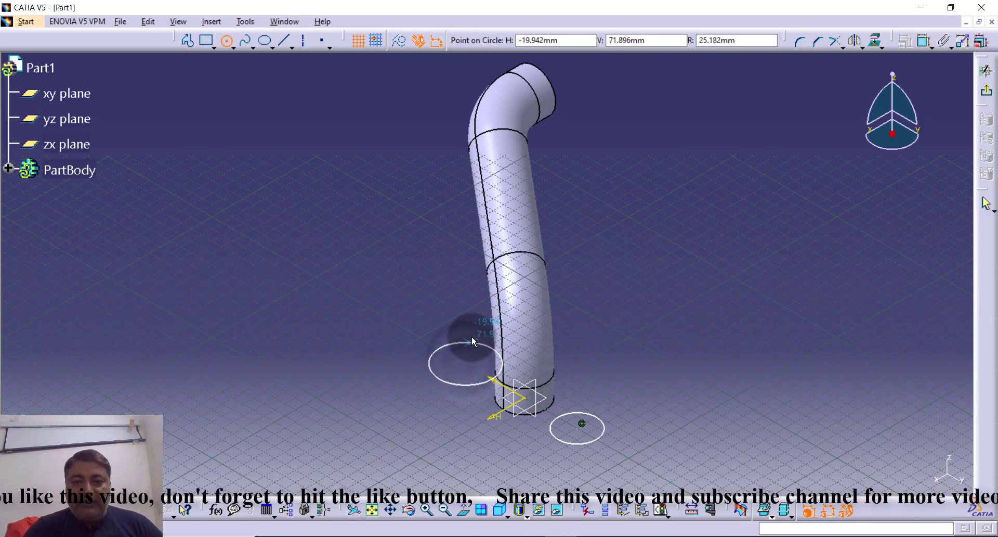
pyautogui.click(468, 336)
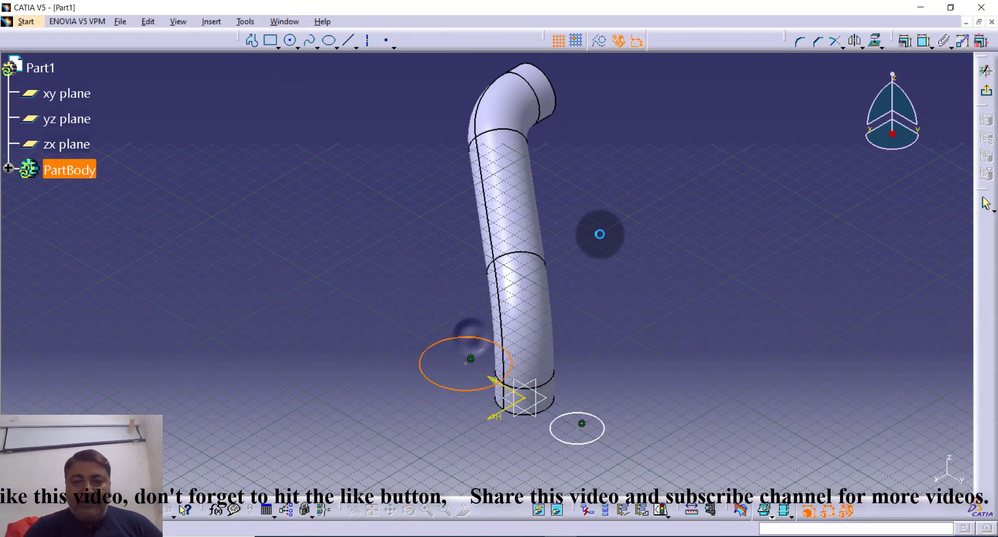
# - Set both circles' diameters to 30 mm and their centre distances from the H axis to 31 mm
pyautogui.click(678, 282)
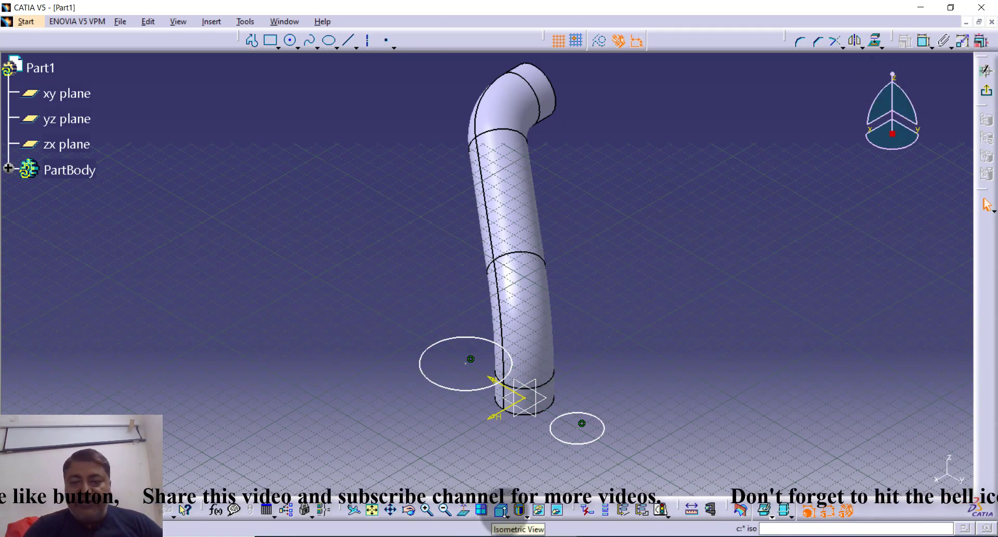
pyautogui.click(465, 514)
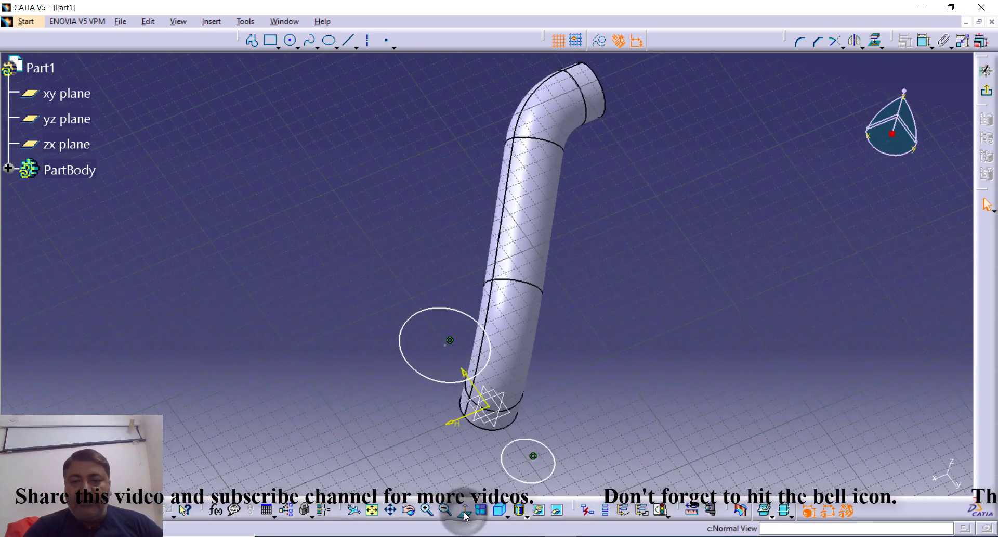
pyautogui.doubleClick(524, 419)
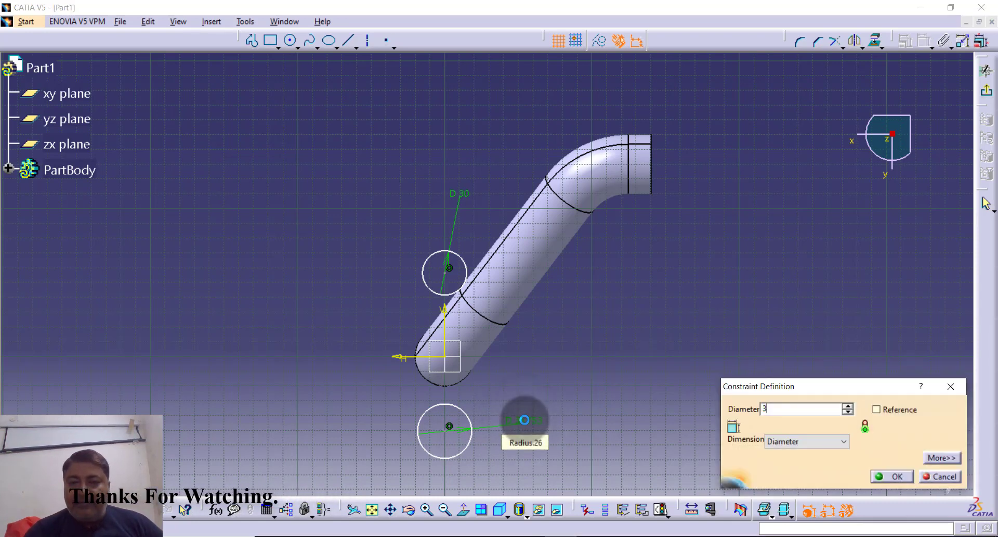
pyautogui.press('Return')
pyautogui.click(541, 374)
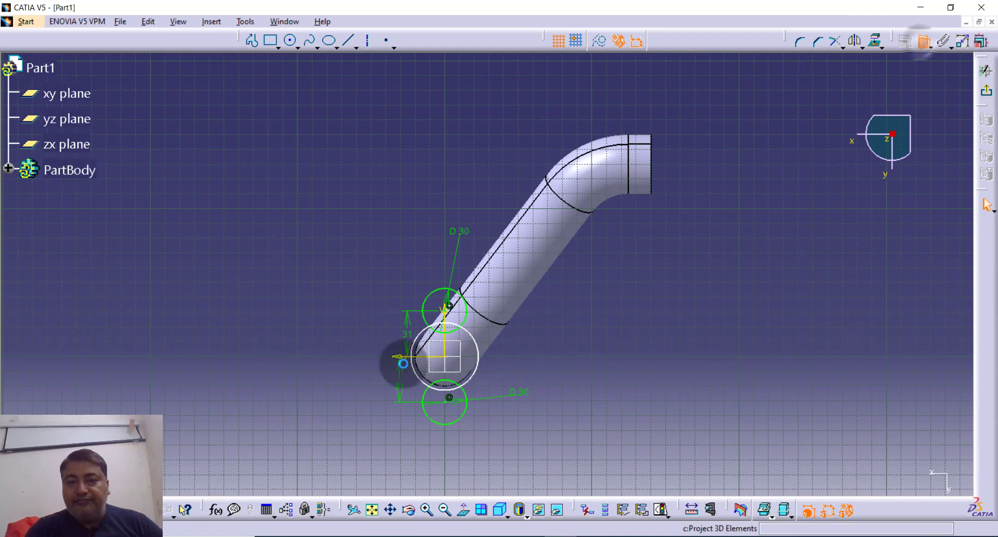
# - Dimension the circle centred on the origin and set its diameter to 56 mm
pyautogui.click(418, 379)
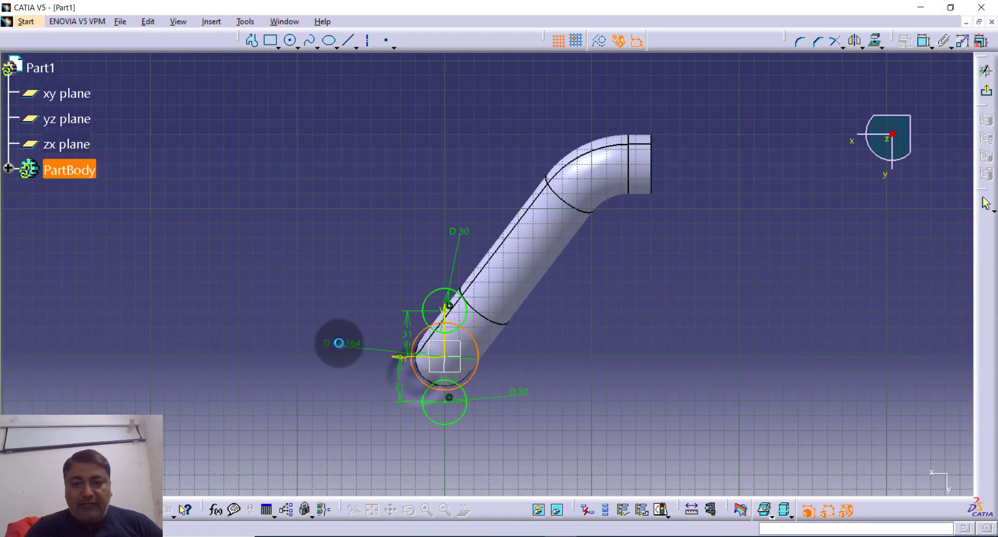
pyautogui.click(339, 343)
pyautogui.doubleClick(338, 343)
pyautogui.write('56mm')
pyautogui.press('Return')
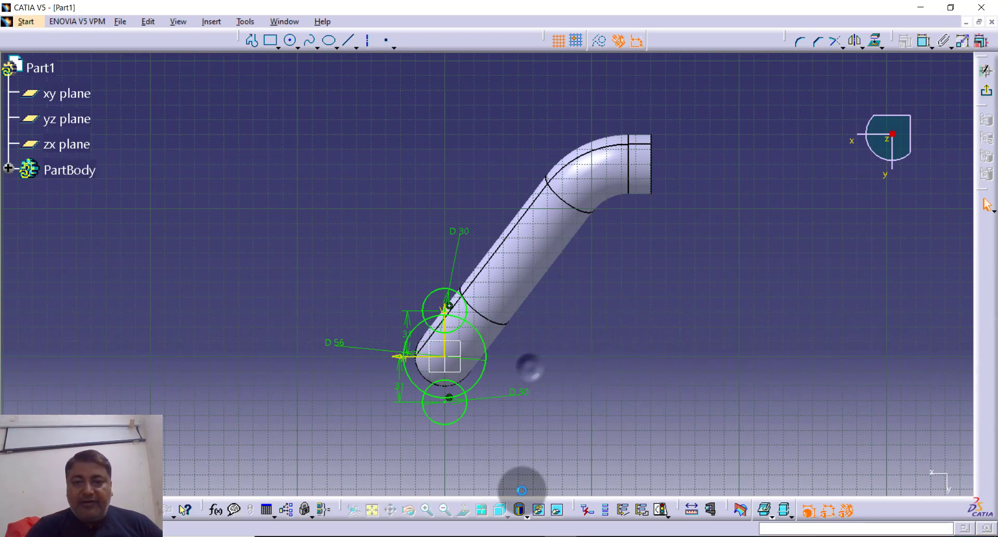
# - Connect the 56 mm circle to the two 30 mm circles with four bi-tangent lines
pyautogui.click(426, 510)
pyautogui.click(426, 512)
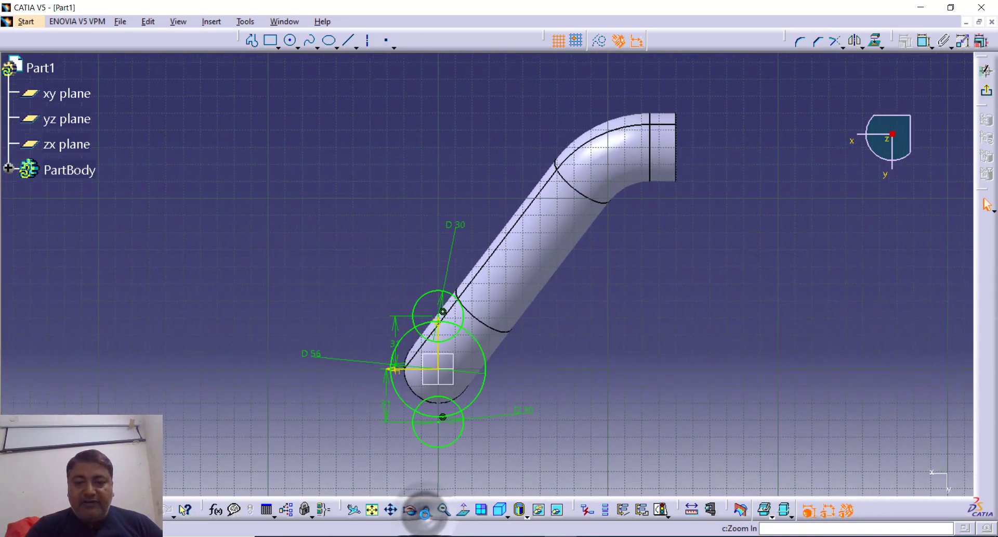
pyautogui.moveTo(640, 383)
pyautogui.mouseDown(button='middle')
pyautogui.moveTo(720, 279)
pyautogui.moveTo(722, 310)
pyautogui.mouseUp(button='middle')
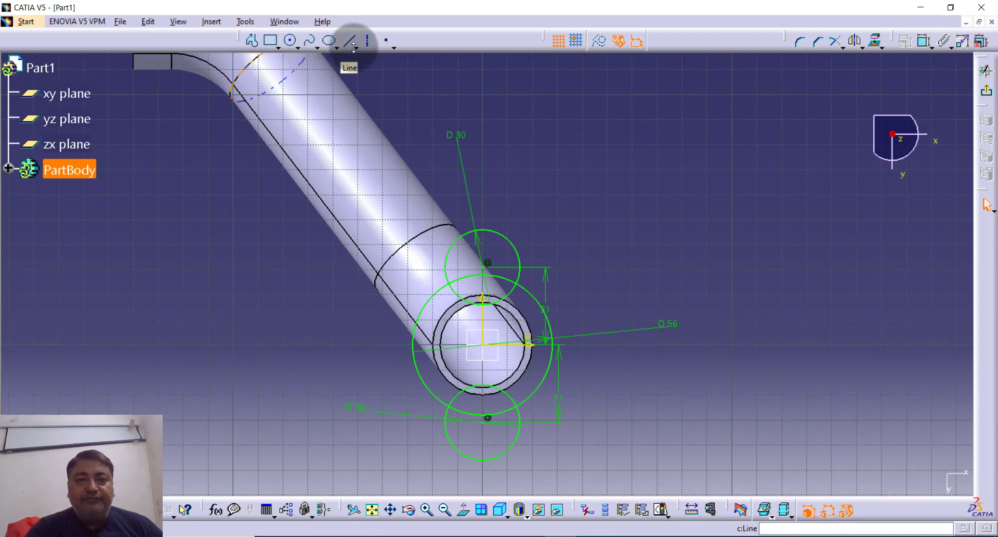
pyautogui.click(355, 47)
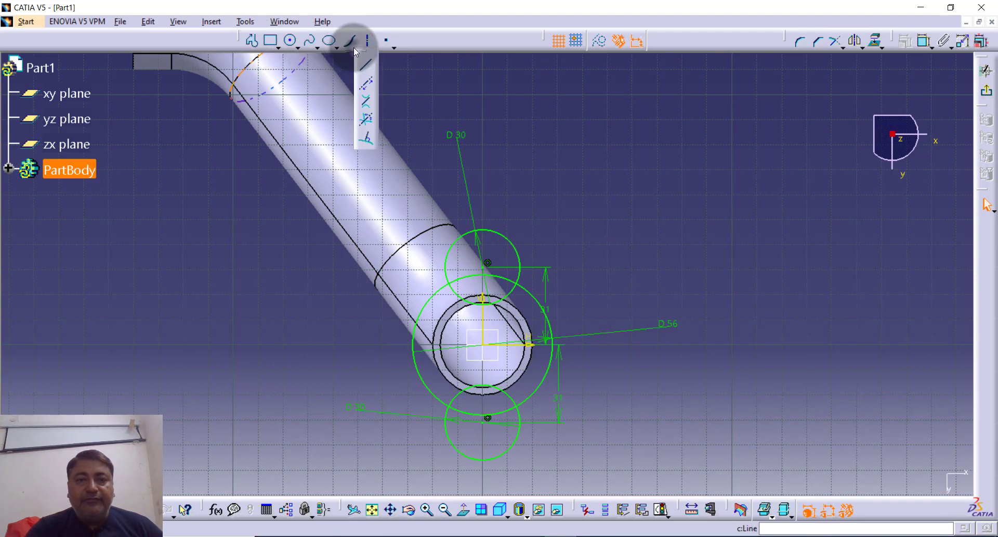
pyautogui.click(367, 106)
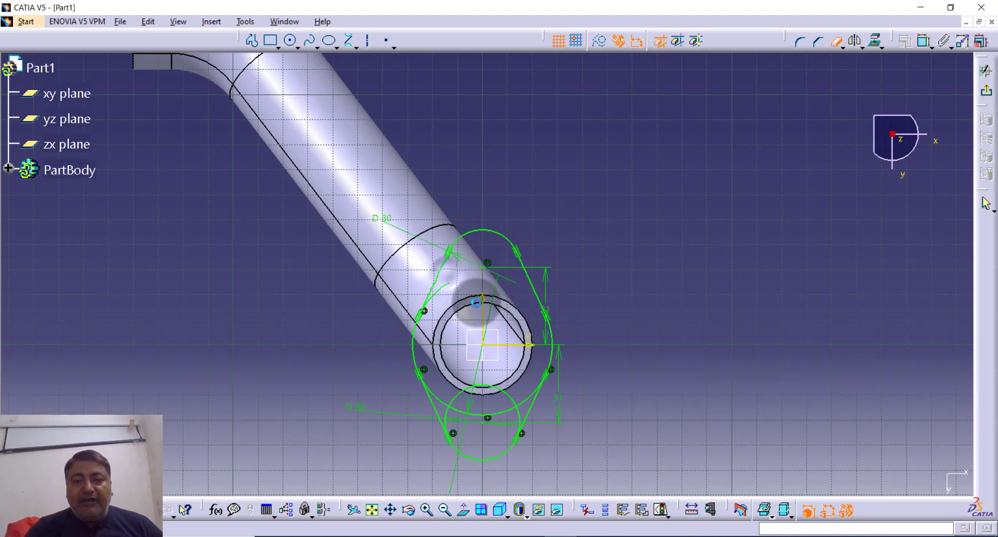
# - Trim the inner arcs of the 56 mm circle and the two 30 mm circles off the flange outline
pyautogui.click(437, 397)
pyautogui.click(447, 418)
pyautogui.click(465, 412)
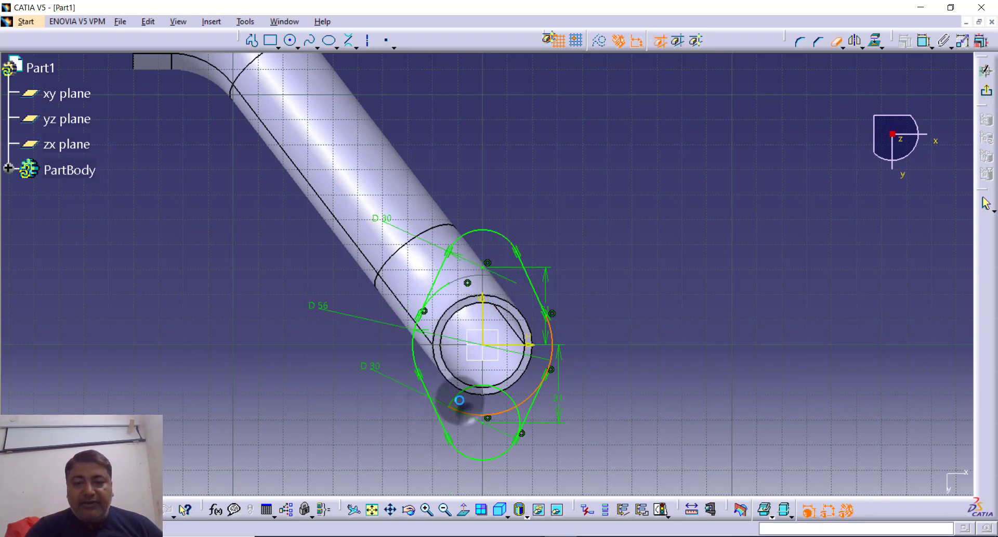
pyautogui.click(459, 396)
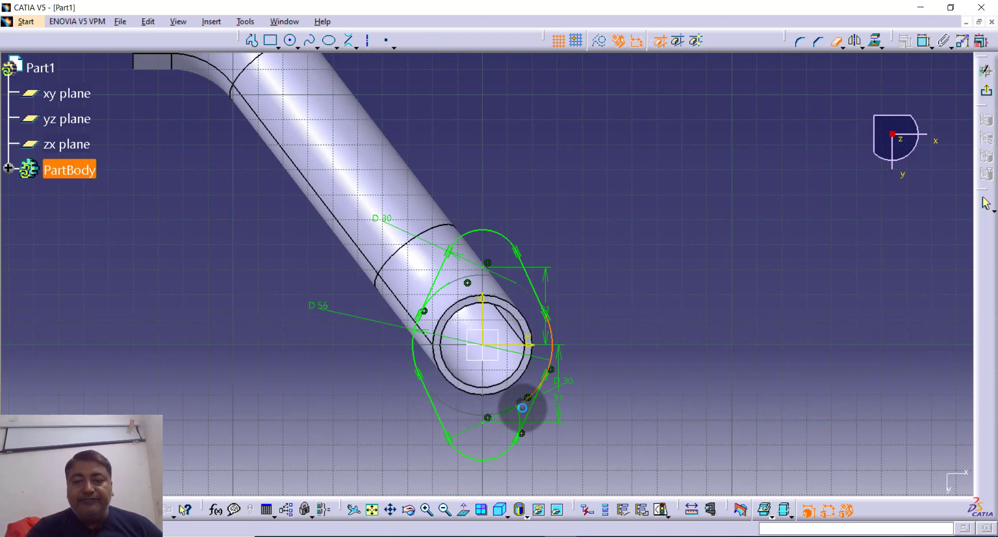
pyautogui.click(519, 416)
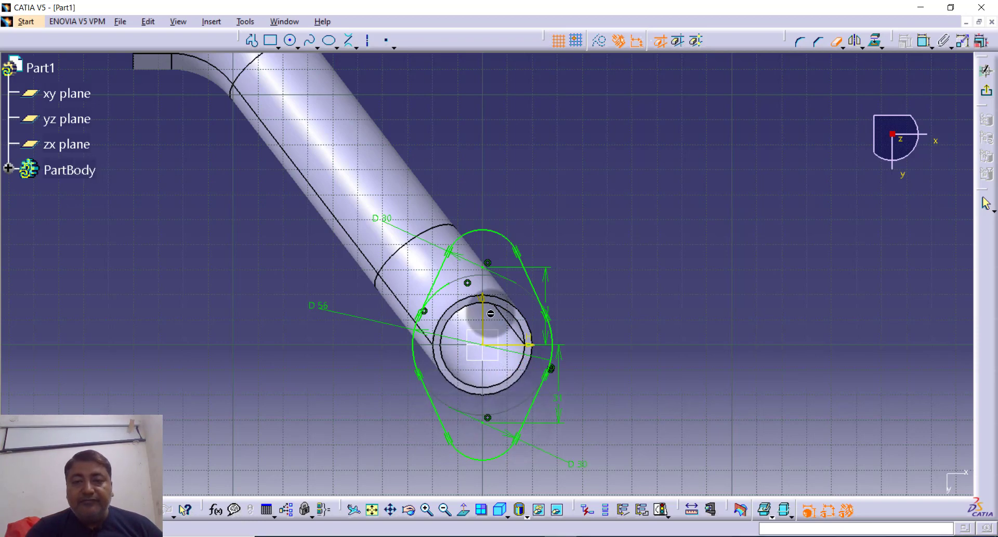
pyautogui.moveTo(625, 271)
pyautogui.mouseDown(button='middle')
pyautogui.moveTo(719, 221)
pyautogui.moveTo(731, 170)
pyautogui.moveTo(697, 217)
pyautogui.mouseUp(button='middle')
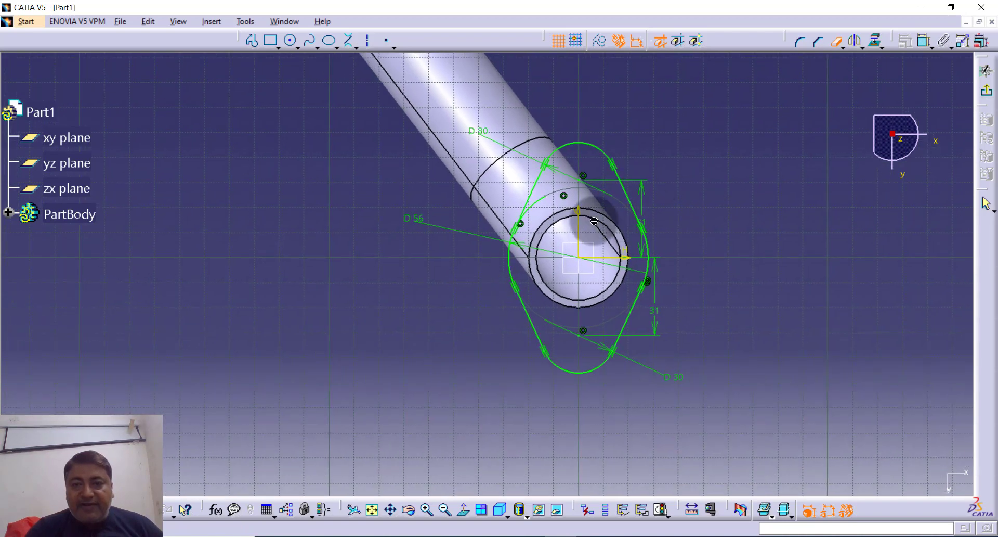
pyautogui.click(536, 207)
pyautogui.moveTo(801, 278); pyautogui.dragTo(791, 286, button='middle')
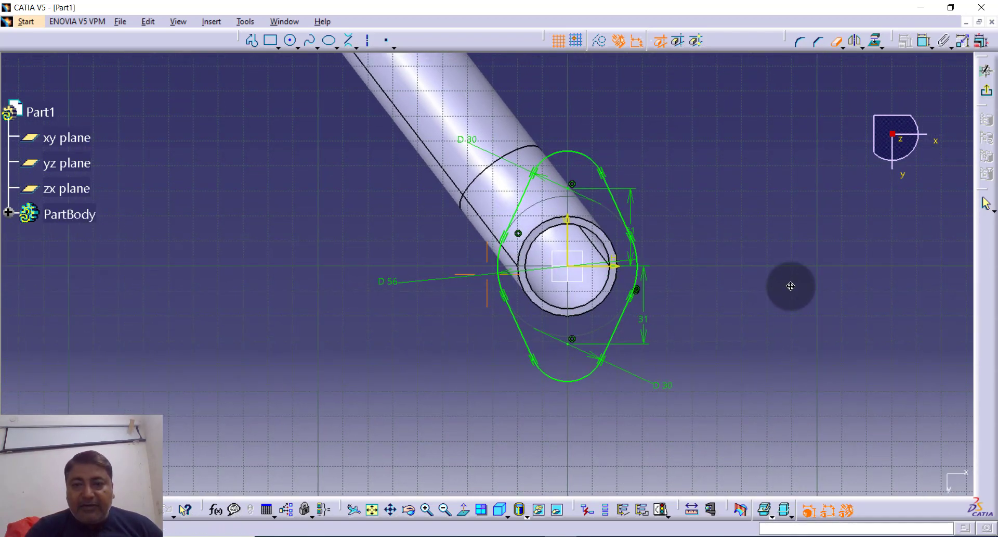
pyautogui.moveTo(744, 320); pyautogui.dragTo(728, 346, button='middle')
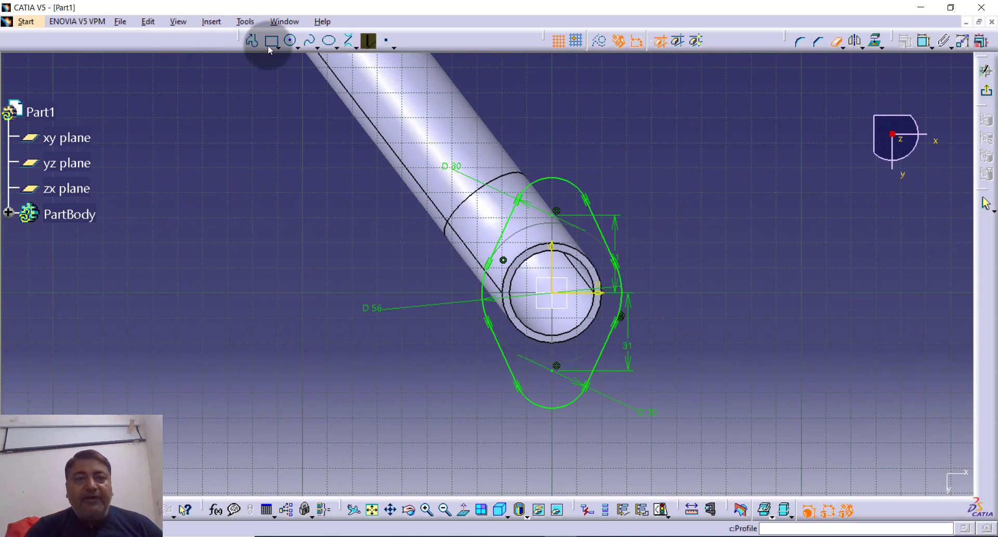
# - Sketch a circle centred on the origin inside the flange outline and set its diameter to 34 mm
pyautogui.click(290, 40)
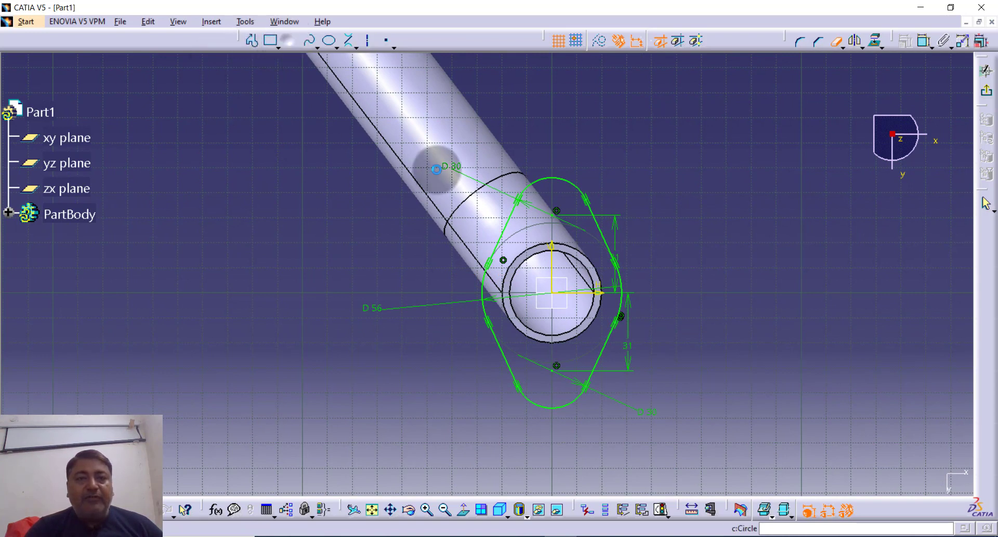
pyautogui.click(552, 293)
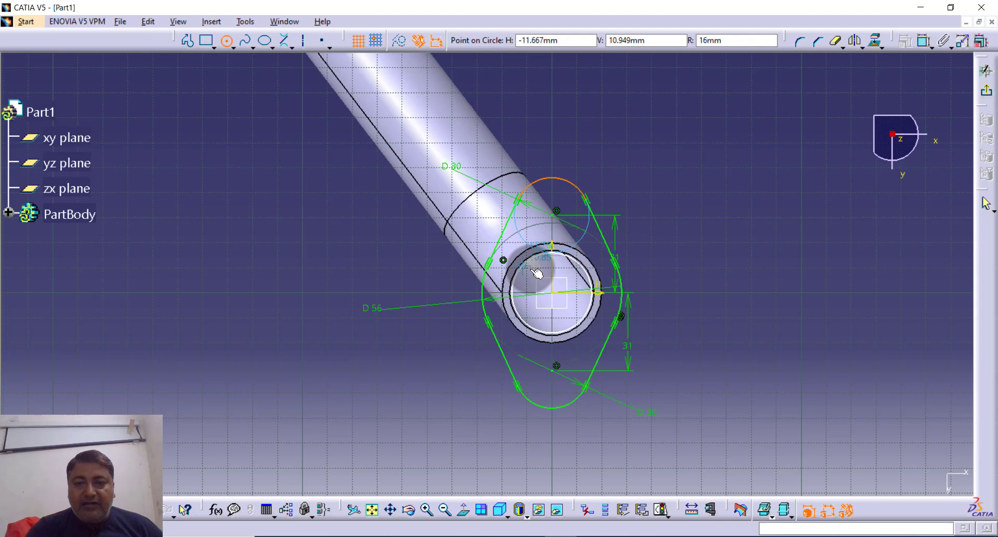
pyautogui.click(532, 267)
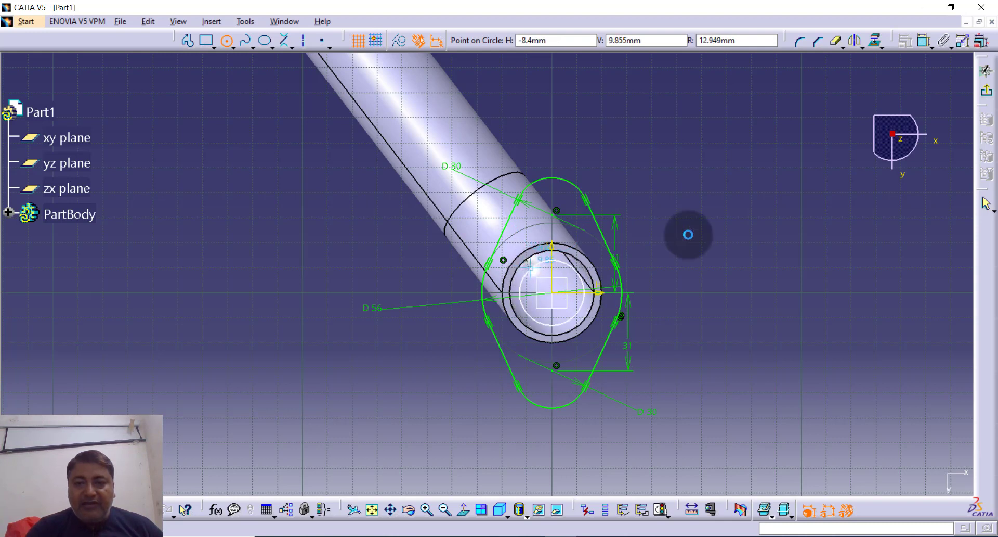
pyautogui.click(703, 214)
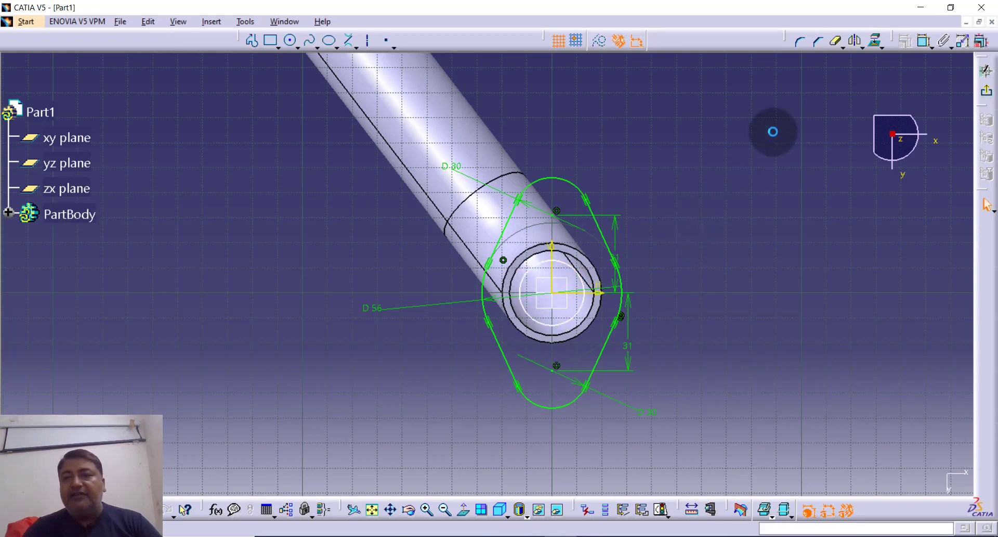
pyautogui.click(924, 41)
pyautogui.click(579, 274)
pyautogui.click(644, 230)
pyautogui.doubleClick(654, 230)
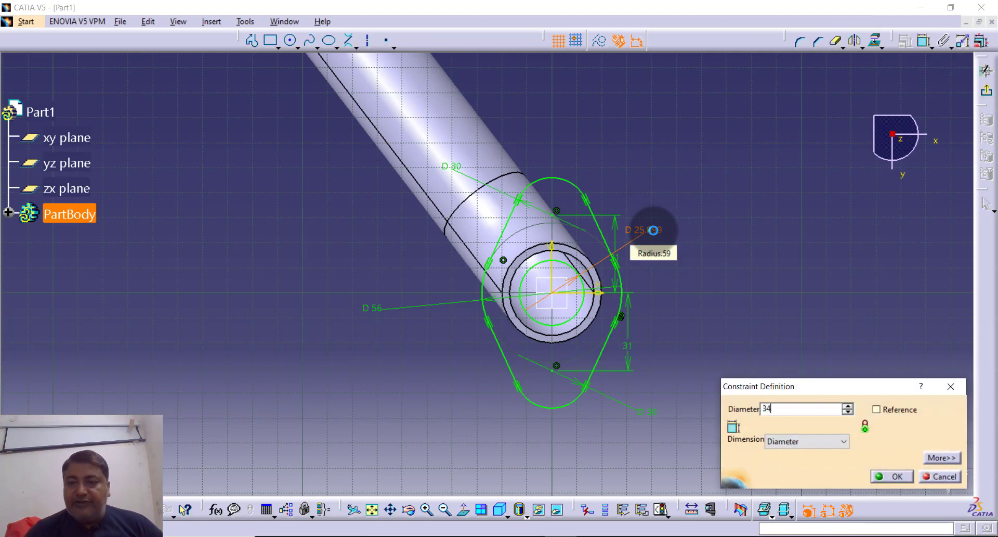
pyautogui.press('Return')
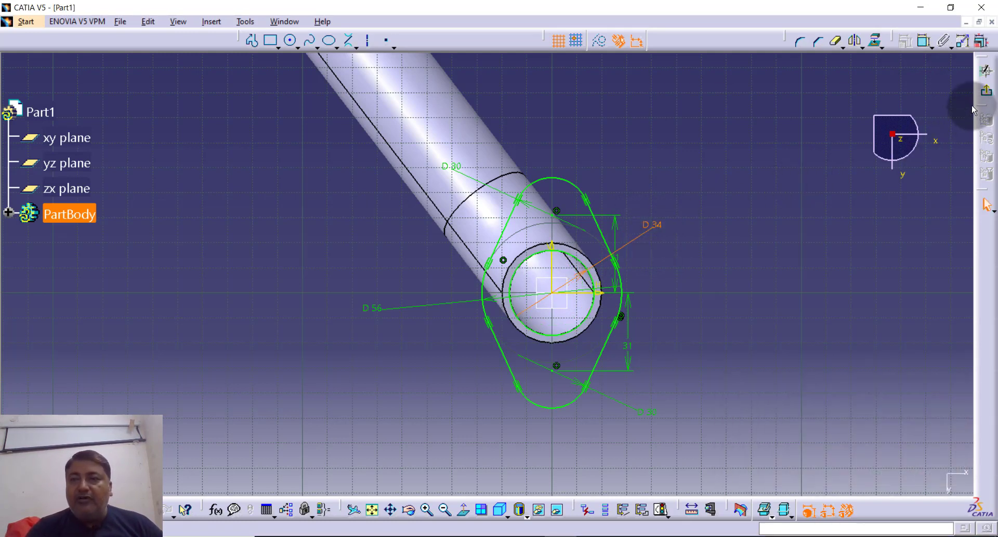
# - Sketch two bolt-hole circles about 14 mm in diameter, one at the centre of each rounded flange end
pyautogui.click(291, 41)
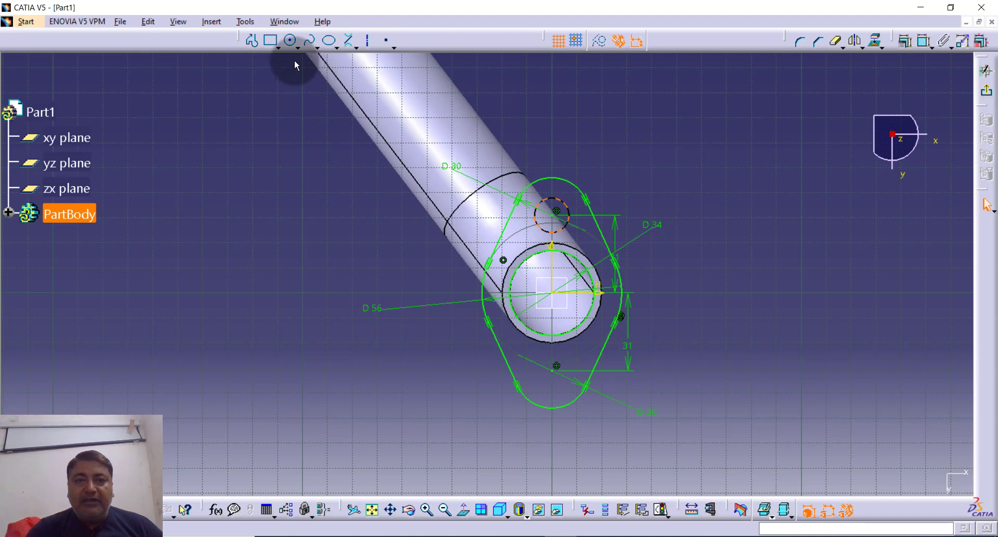
pyautogui.click(289, 43)
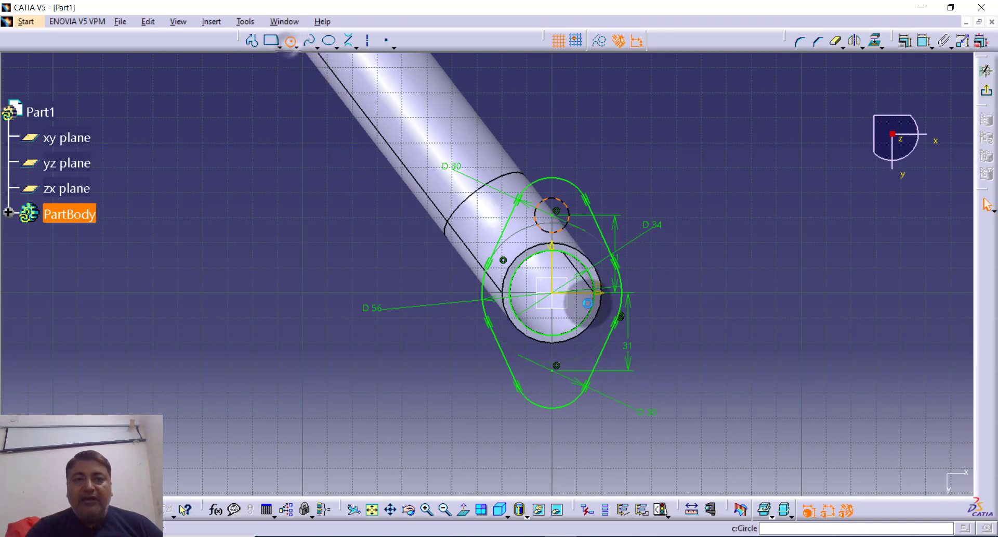
pyautogui.click(557, 366)
pyautogui.click(571, 371)
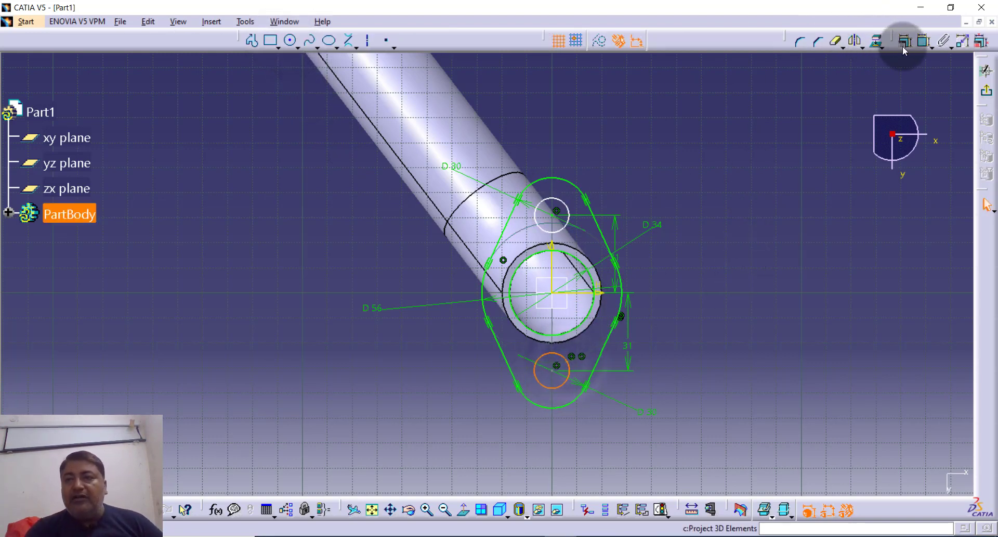
# - Dimension both bolt-hole circles and set each diameter to 10 mm
pyautogui.click(920, 43)
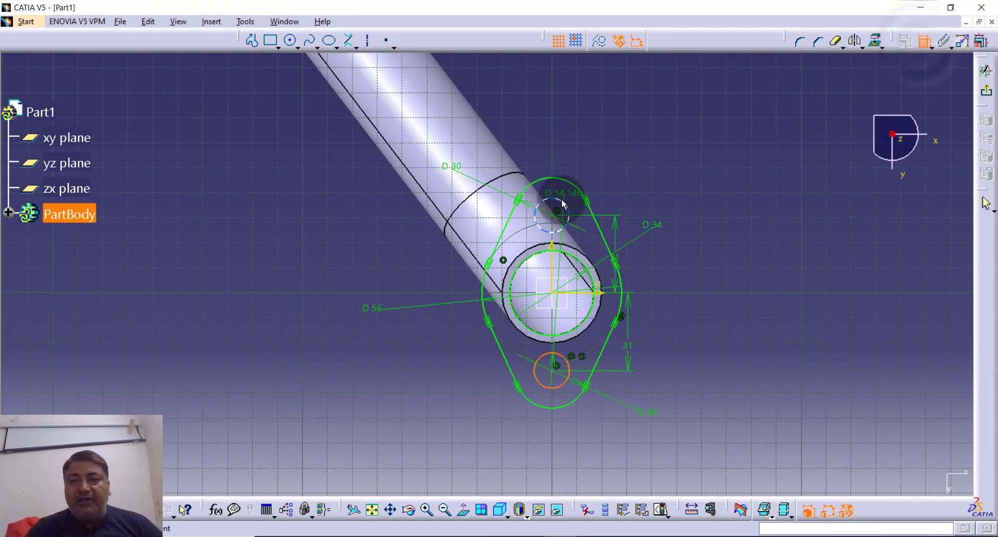
pyautogui.click(695, 345)
pyautogui.doubleClick(698, 350)
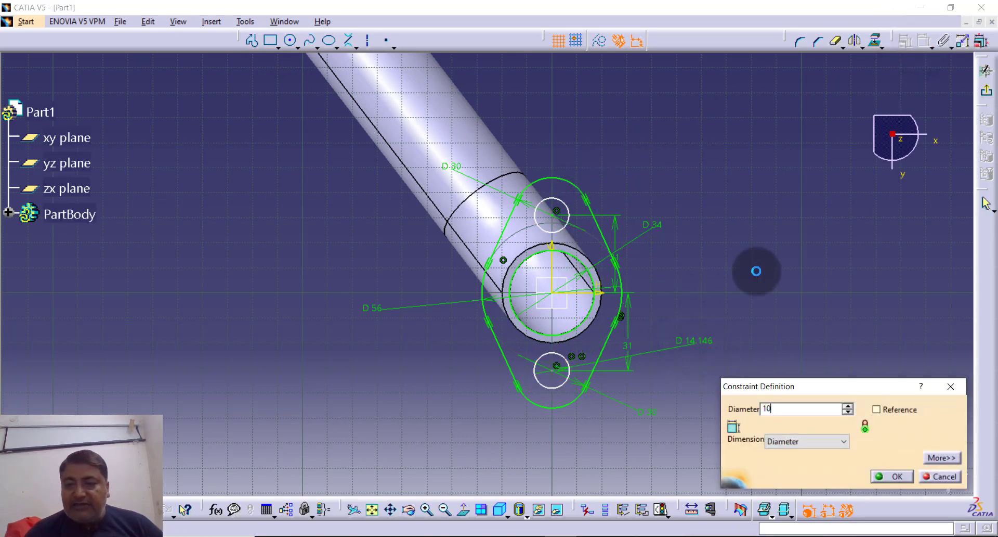
pyautogui.press('Return')
pyautogui.click(572, 209)
pyautogui.click(626, 151)
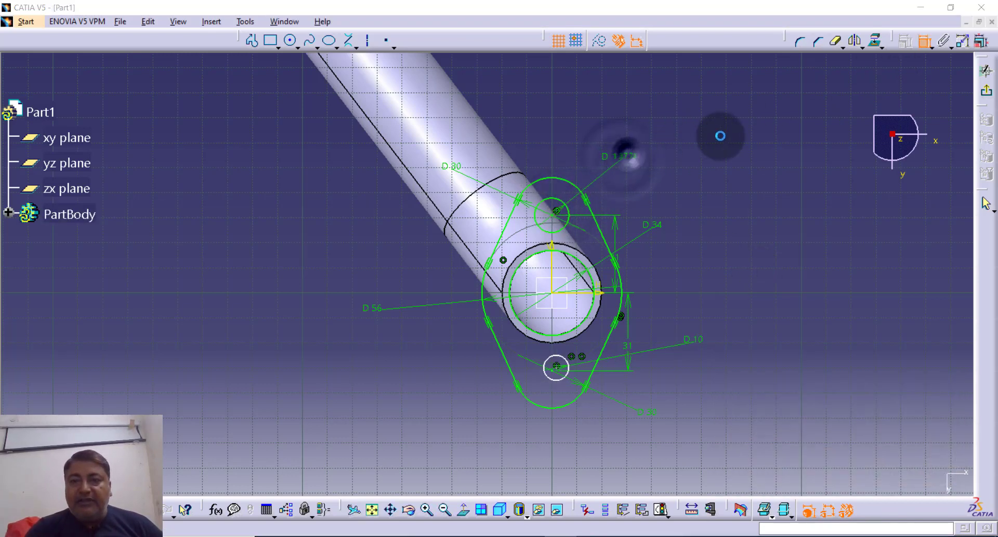
pyautogui.write('10')
pyautogui.press('Return')
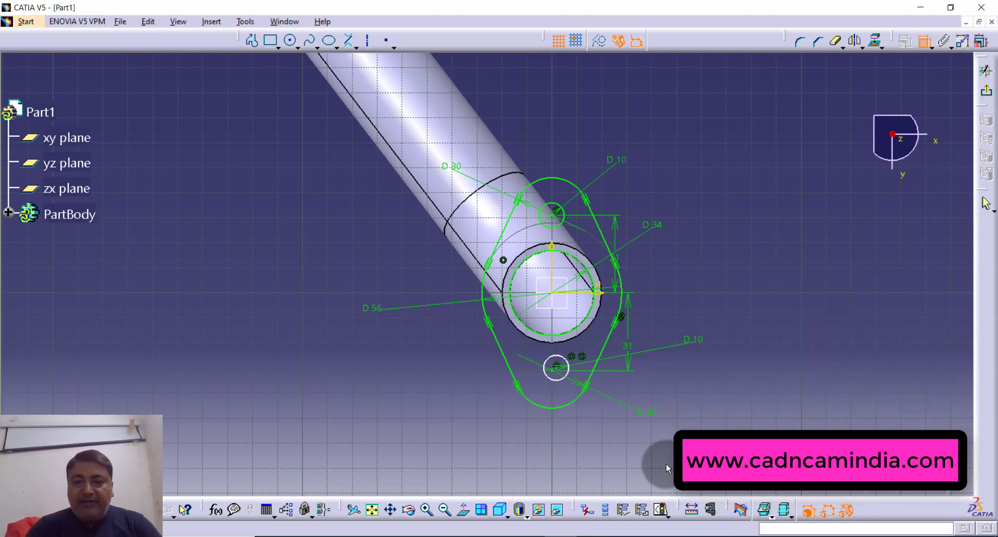
# - Delete the off-centre lower bolt-hole circle with its centre point and redraw it about 12.5 mm in diameter, centred on the lower end arc
pyautogui.click(555, 381)
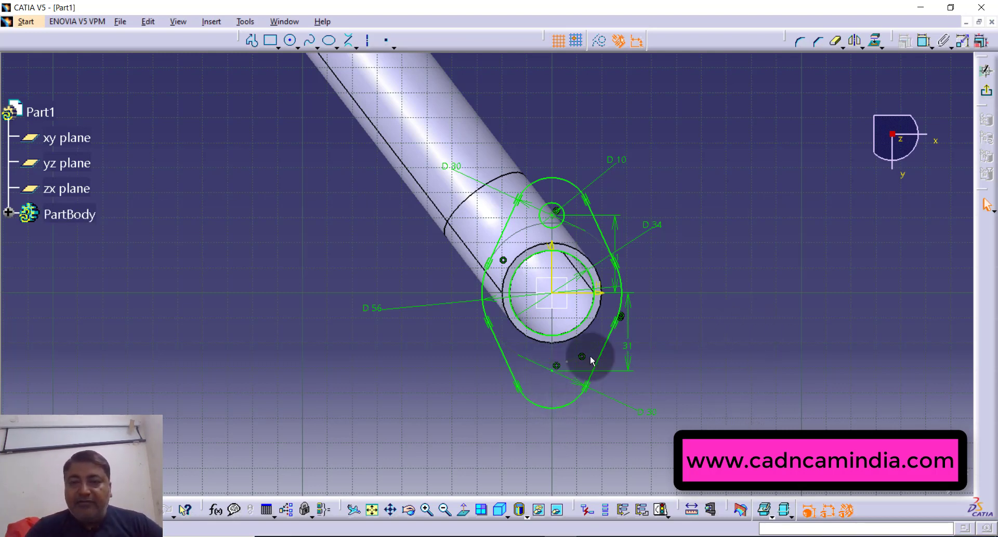
pyautogui.click(565, 362)
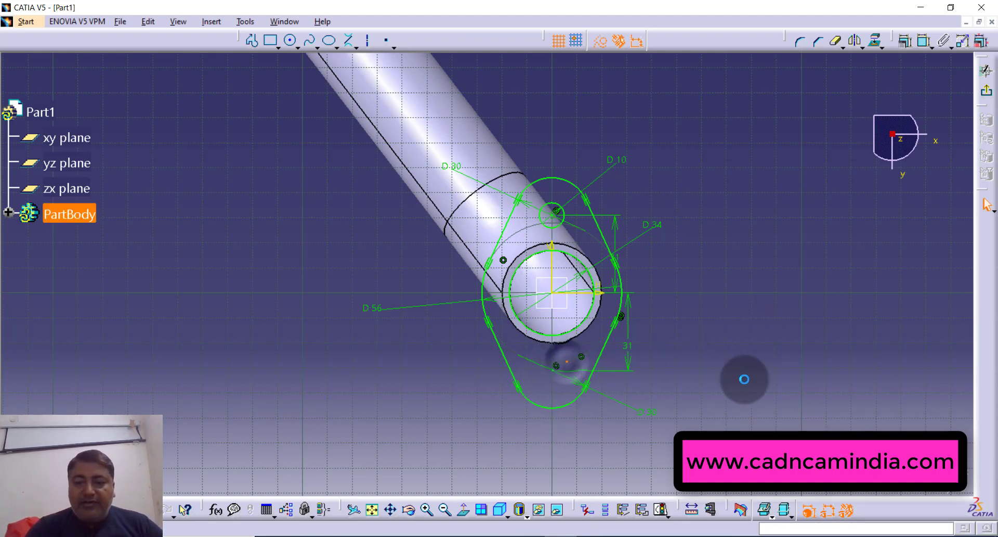
pyautogui.click(277, 42)
pyautogui.click(290, 40)
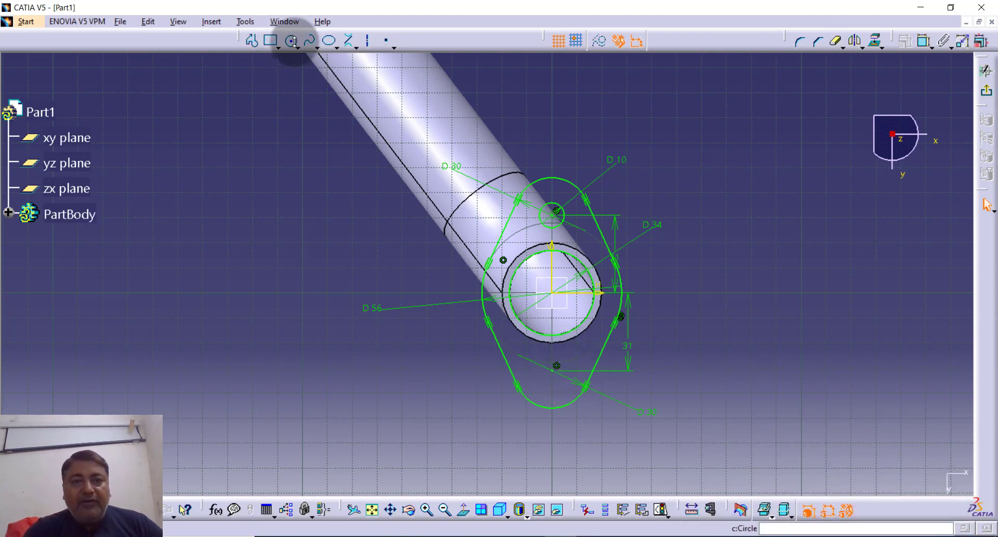
pyautogui.click(552, 369)
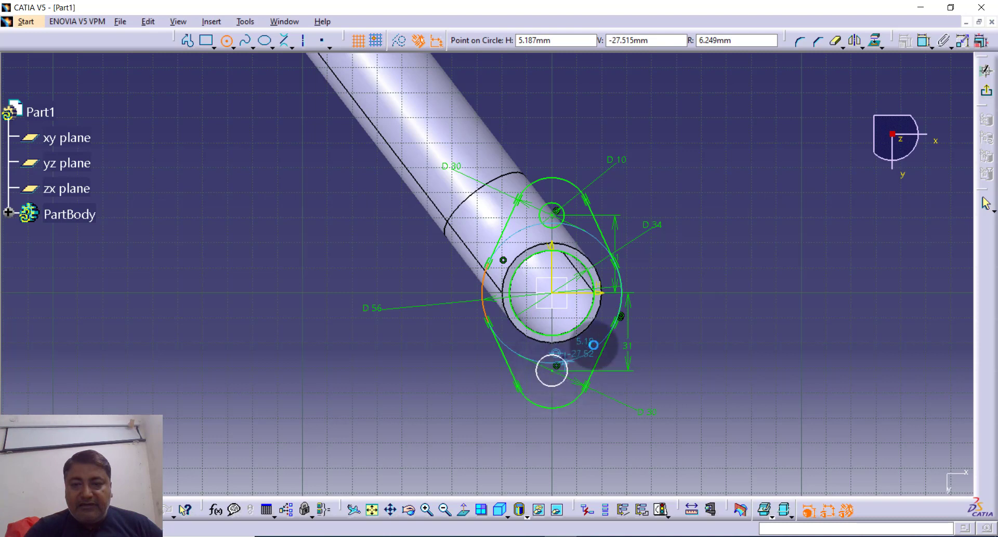
pyautogui.click(565, 363)
pyautogui.click(713, 385)
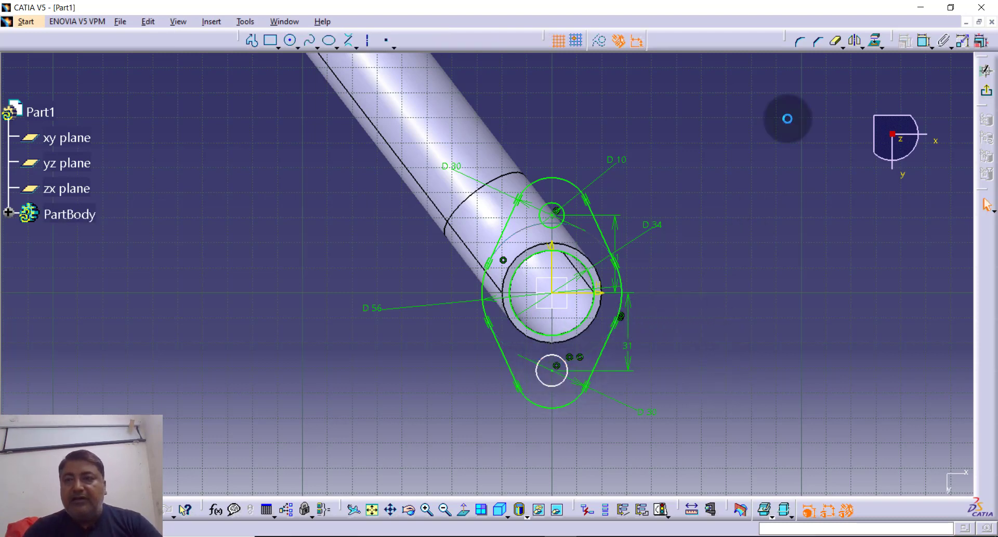
# - Dimension the redrawn lower bolt-hole circle and set its diameter to 10 mm
pyautogui.click(923, 42)
pyautogui.click(554, 384)
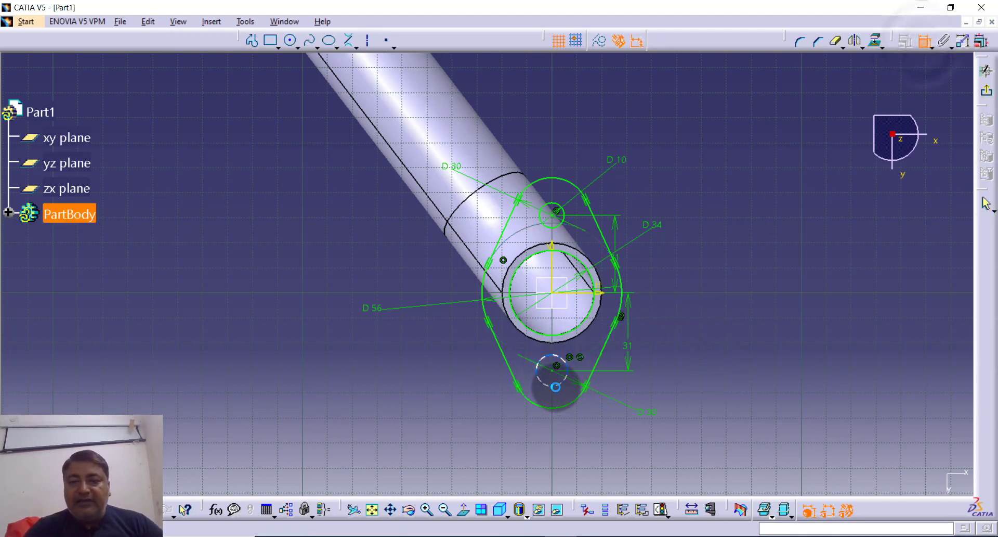
pyautogui.click(477, 443)
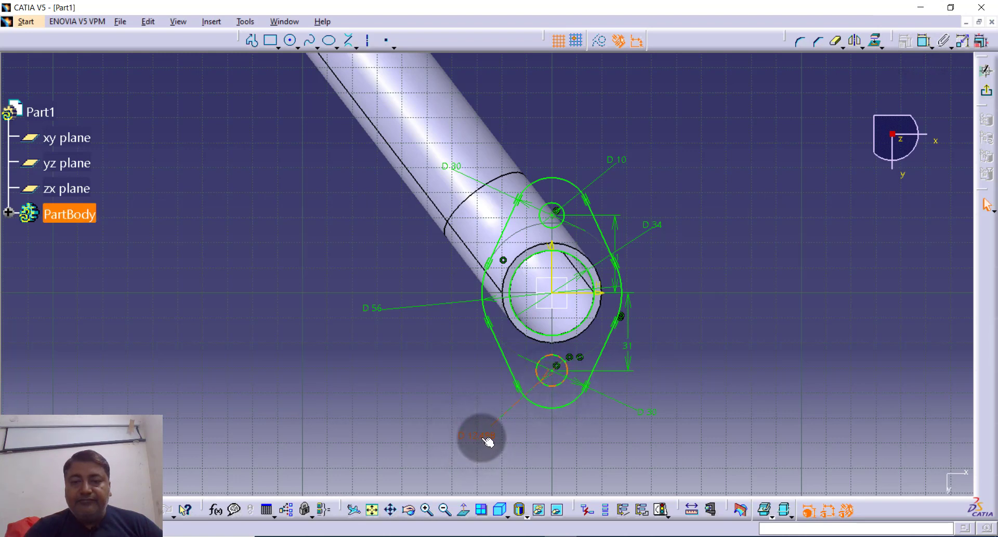
pyautogui.click(772, 444)
pyautogui.write('10')
pyautogui.press('Return')
pyautogui.click(749, 393)
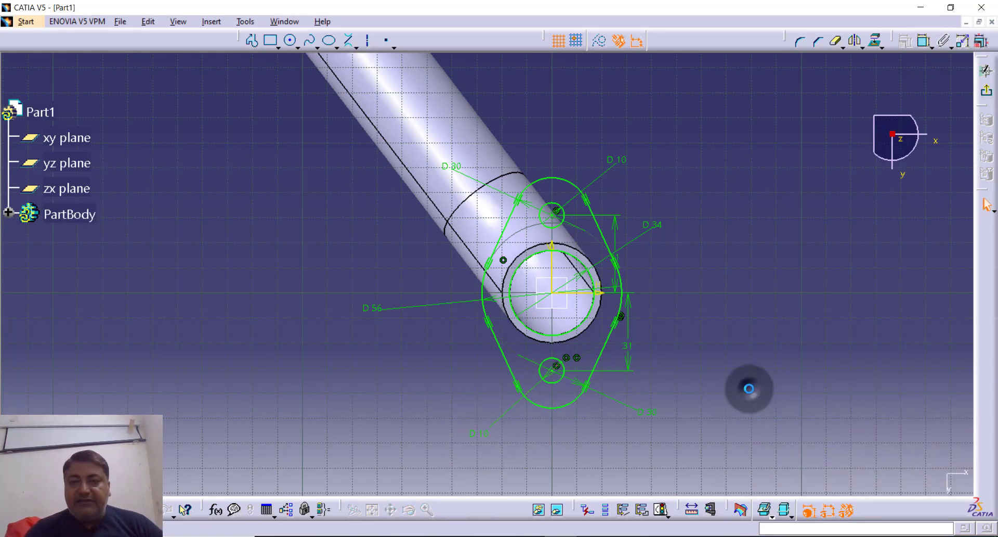
# - Exit the sketch and pad the flange profile into a solid plate at the pipe's lower end
pyautogui.click(987, 96)
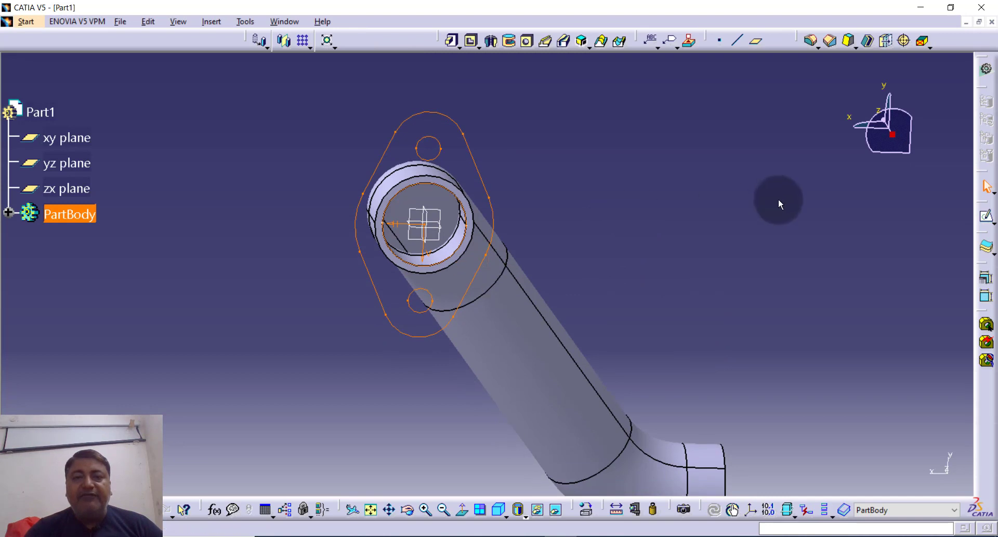
pyautogui.click(451, 46)
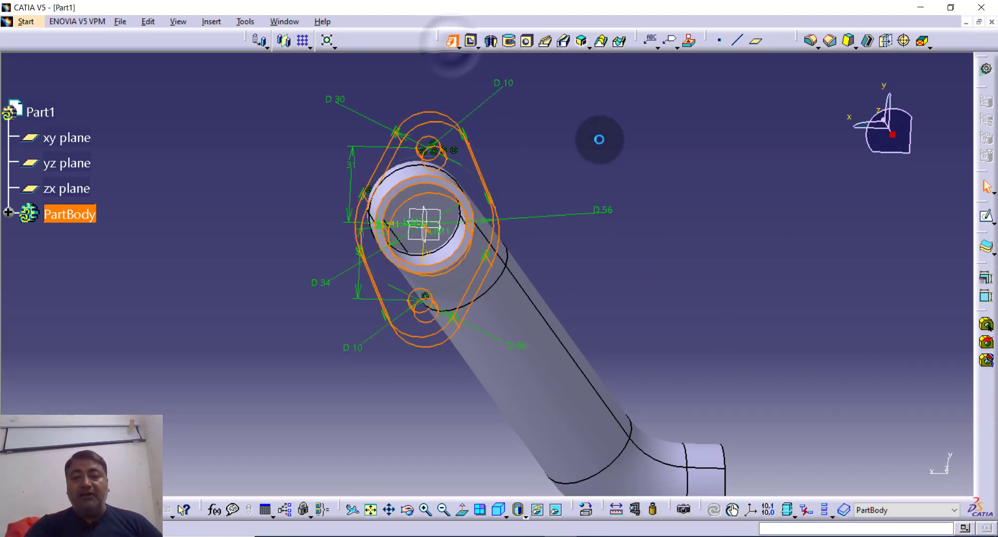
pyautogui.moveTo(528, 160); pyautogui.dragTo(443, 236, button='middle')
pyautogui.press('Delete')
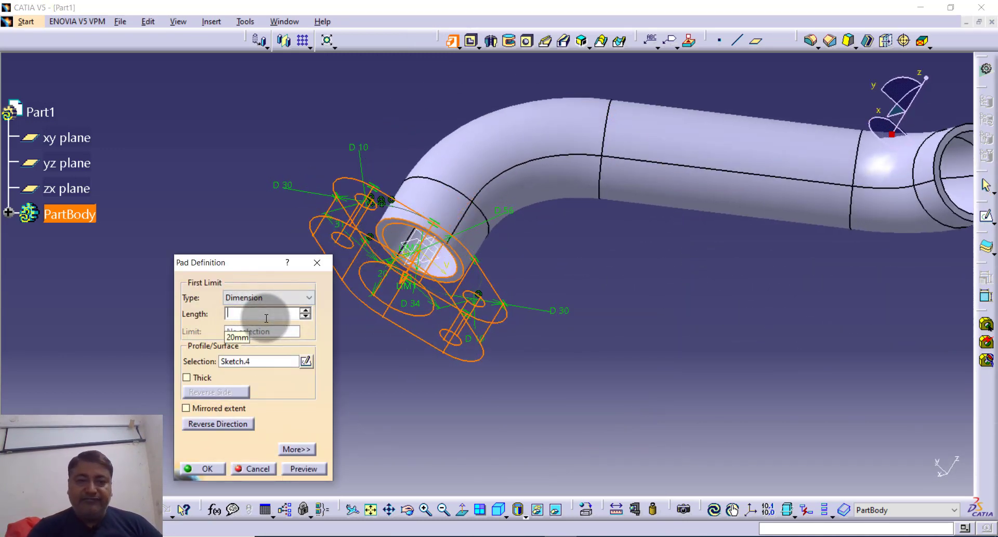
pyautogui.press('Return')
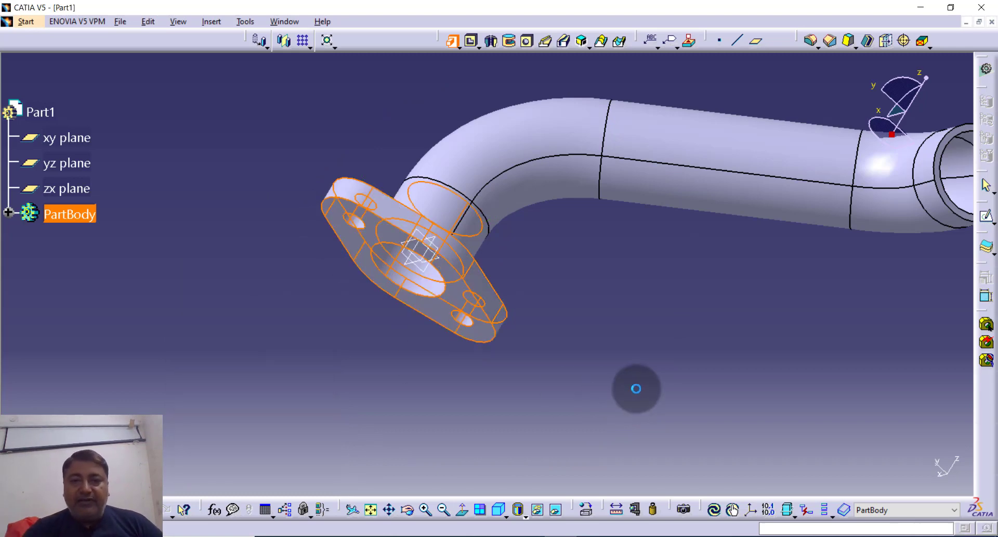
# - Start a new sketch on the ring-shaped end face at the pipe's open end, opposite the flange
pyautogui.moveTo(596, 316); pyautogui.dragTo(564, 356, button='middle')
pyautogui.moveTo(720, 355); pyautogui.dragTo(590, 379, button='middle')
pyautogui.moveTo(863, 374); pyautogui.dragTo(785, 363, button='middle')
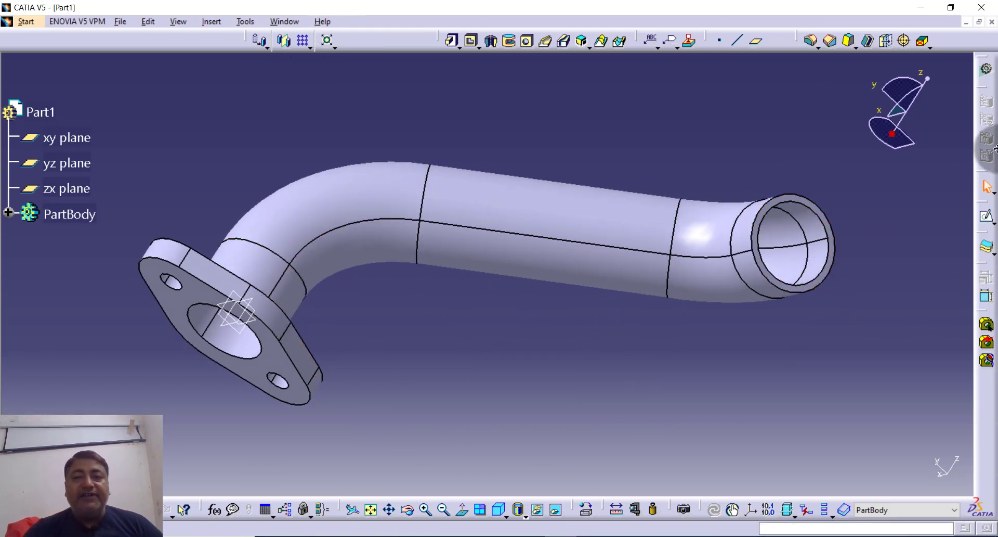
pyautogui.click(987, 216)
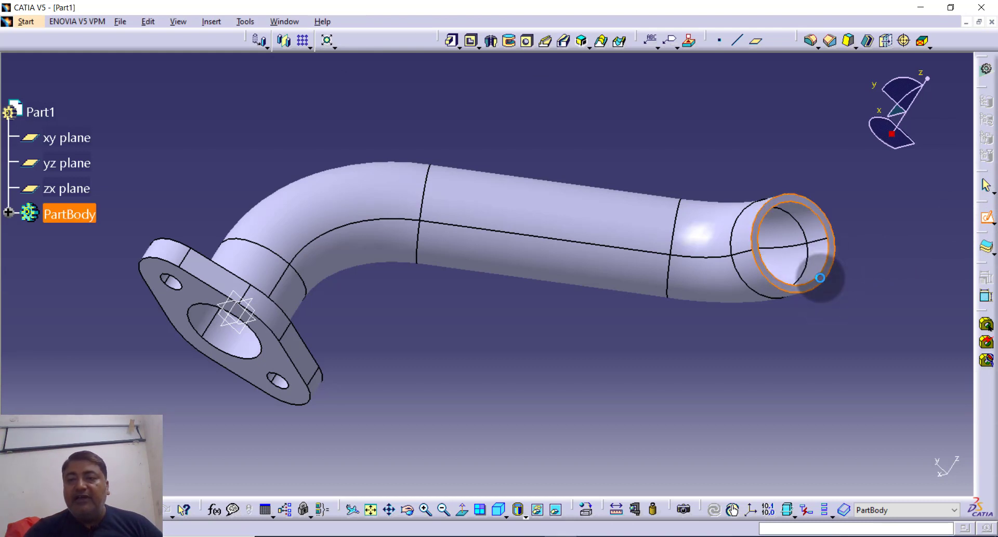
pyautogui.moveTo(590, 317)
pyautogui.mouseDown(button='middle')
pyautogui.moveTo(423, 424)
pyautogui.moveTo(562, 328)
pyautogui.moveTo(660, 303)
pyautogui.moveTo(849, 162)
pyautogui.moveTo(840, 183)
pyautogui.mouseUp(button='middle')
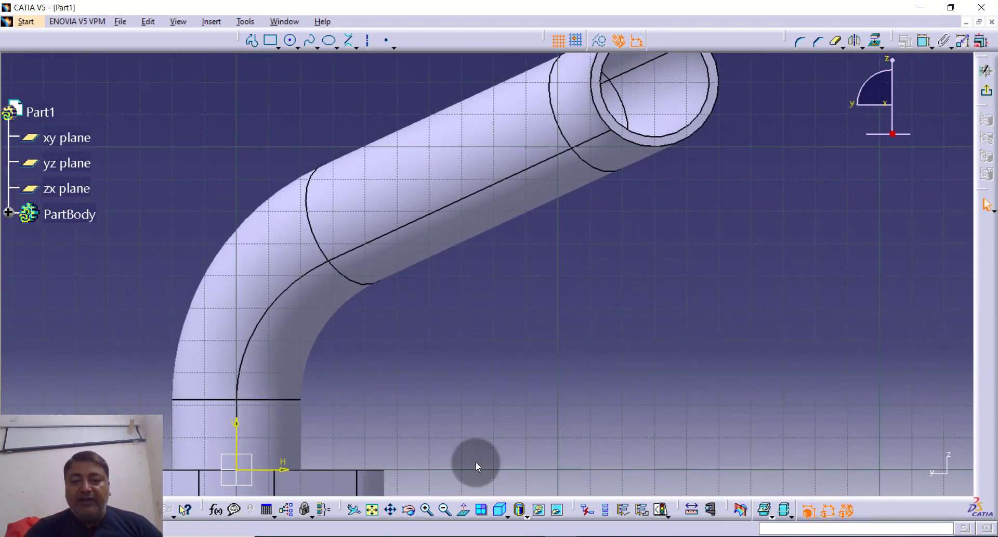
pyautogui.click(464, 509)
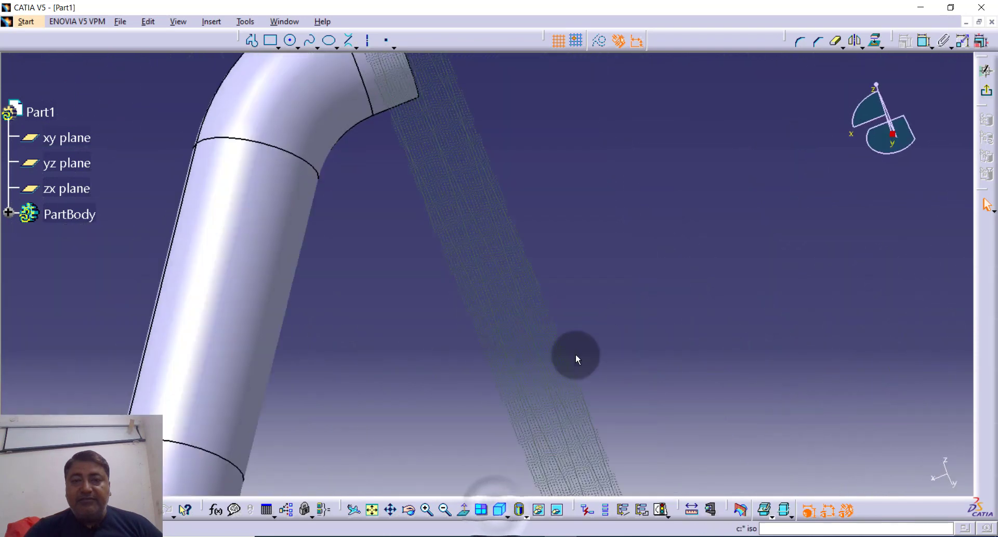
# - Sketch a free circle about 11.3 mm in radius just above the pipe's open end
pyautogui.moveTo(487, 375); pyautogui.dragTo(619, 126, button='middle')
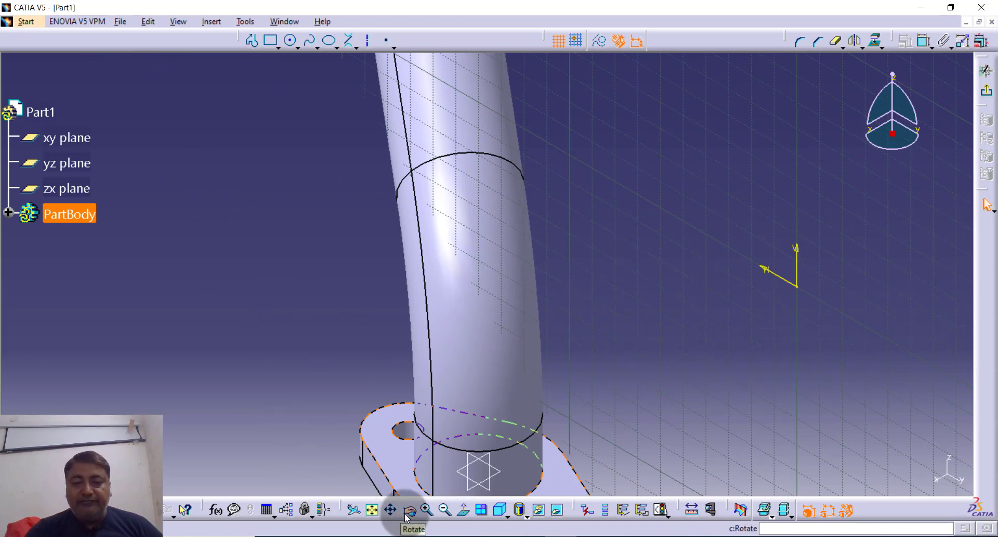
pyautogui.click(373, 510)
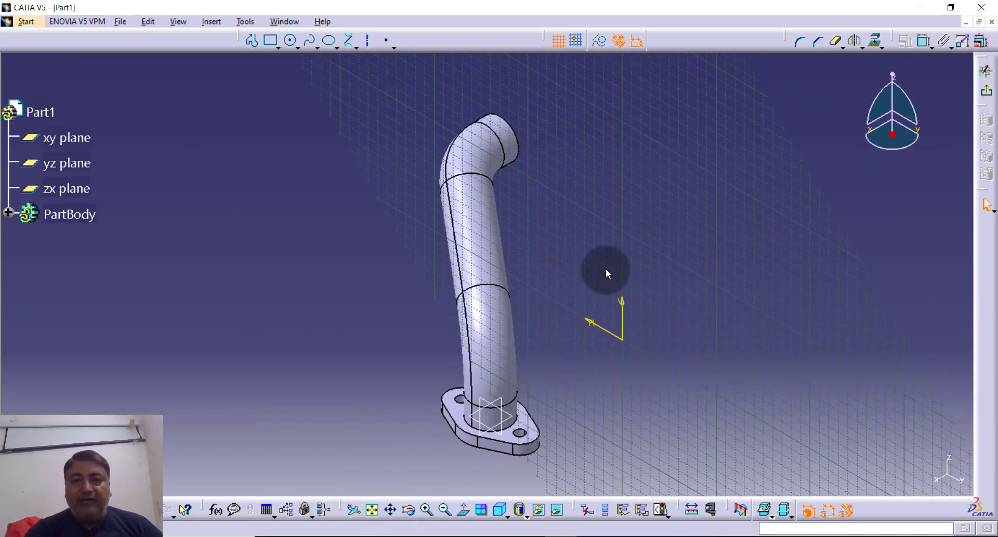
pyautogui.moveTo(599, 230); pyautogui.dragTo(618, 265, button='middle')
pyautogui.click(292, 41)
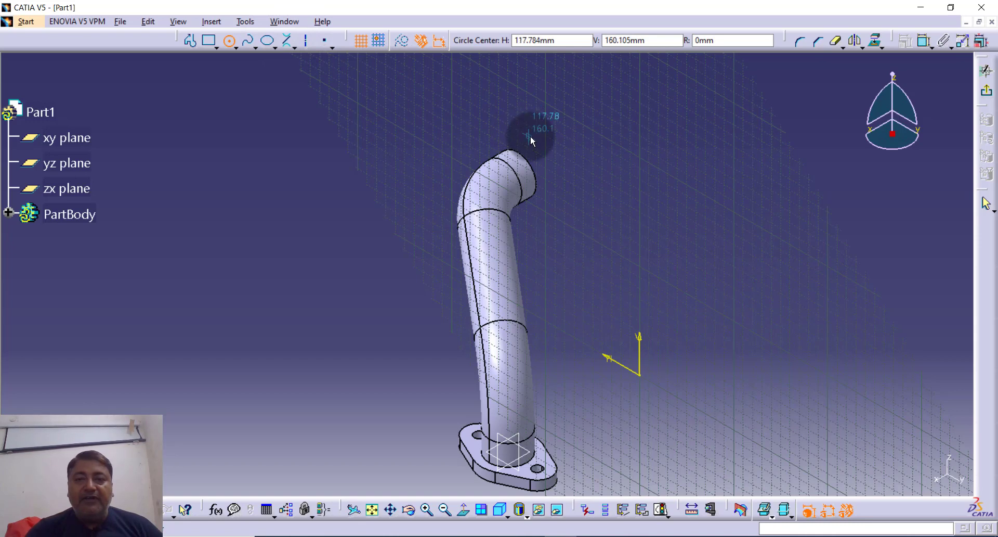
pyautogui.click(526, 122)
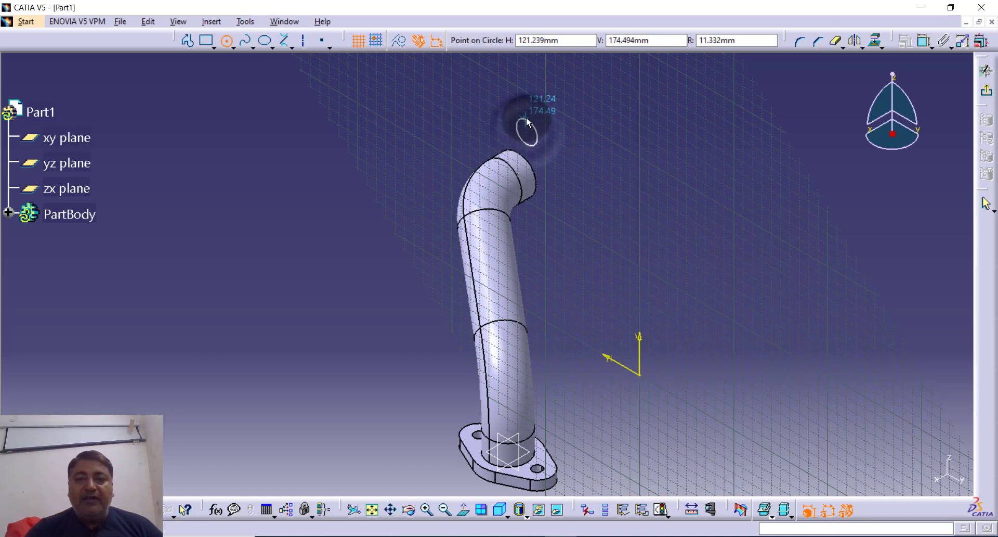
pyautogui.click(538, 136)
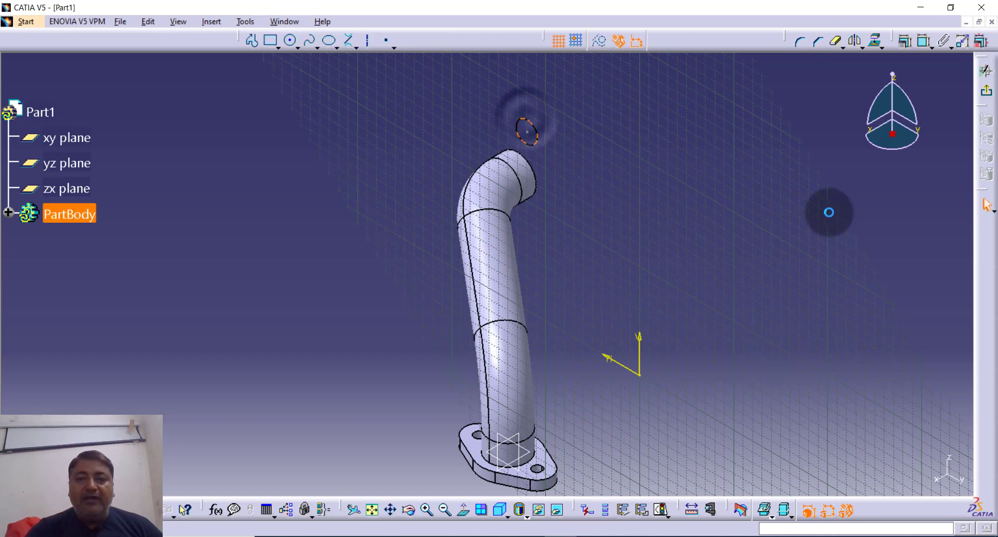
# - View the sketch plane face-on and project the inner circular edge of the pipe's open end into the sketch
pyautogui.click(465, 511)
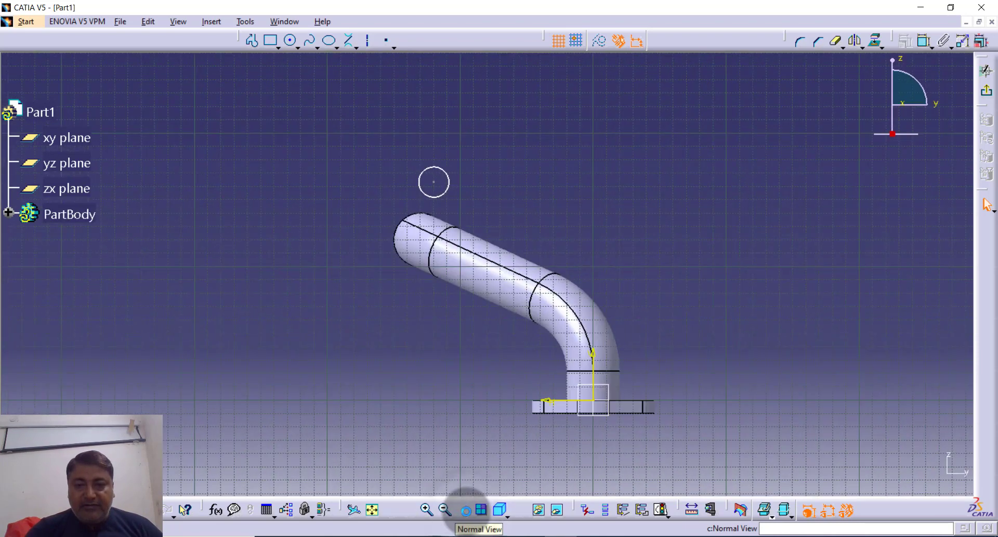
pyautogui.click(465, 510)
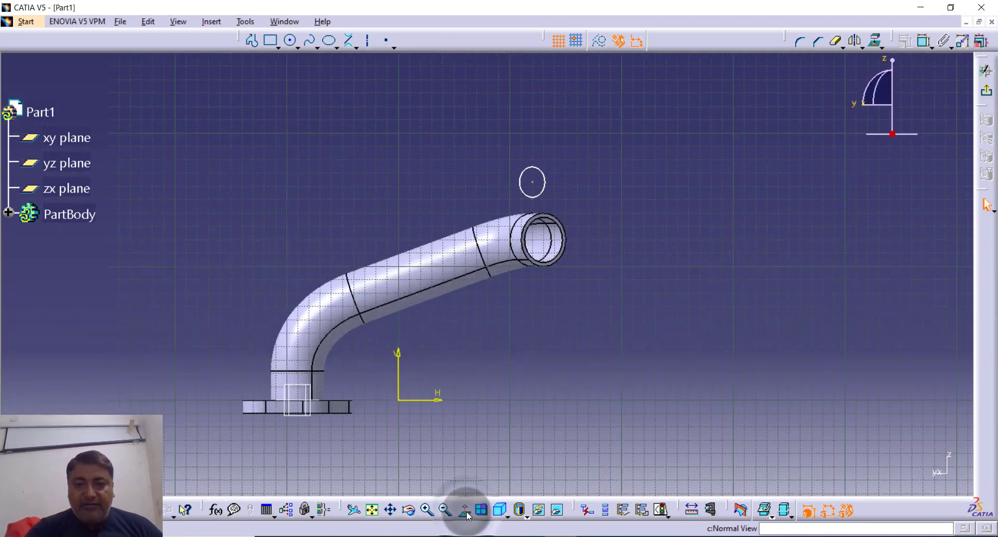
pyautogui.moveTo(725, 314); pyautogui.dragTo(477, 460, button='middle')
pyautogui.moveTo(473, 409); pyautogui.dragTo(470, 424, button='middle')
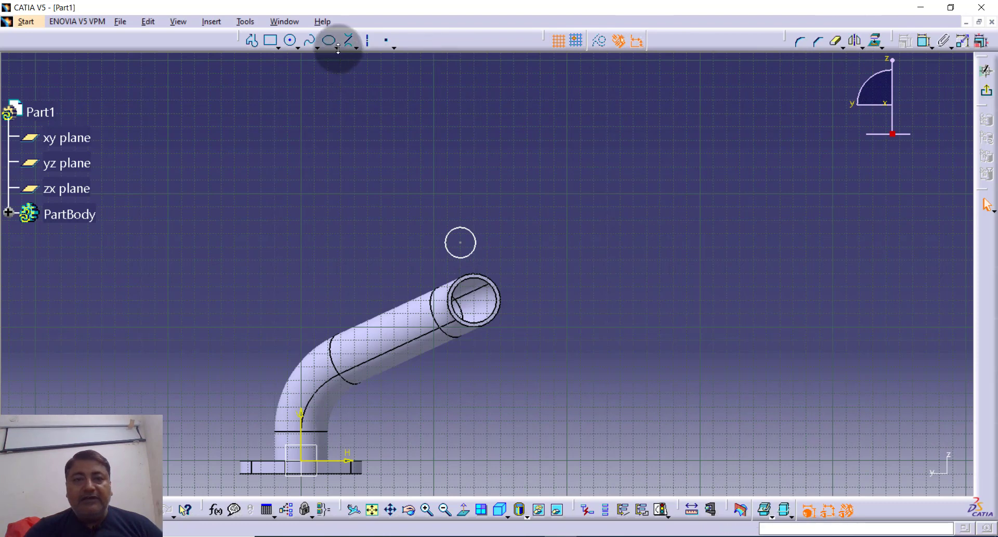
pyautogui.click(290, 46)
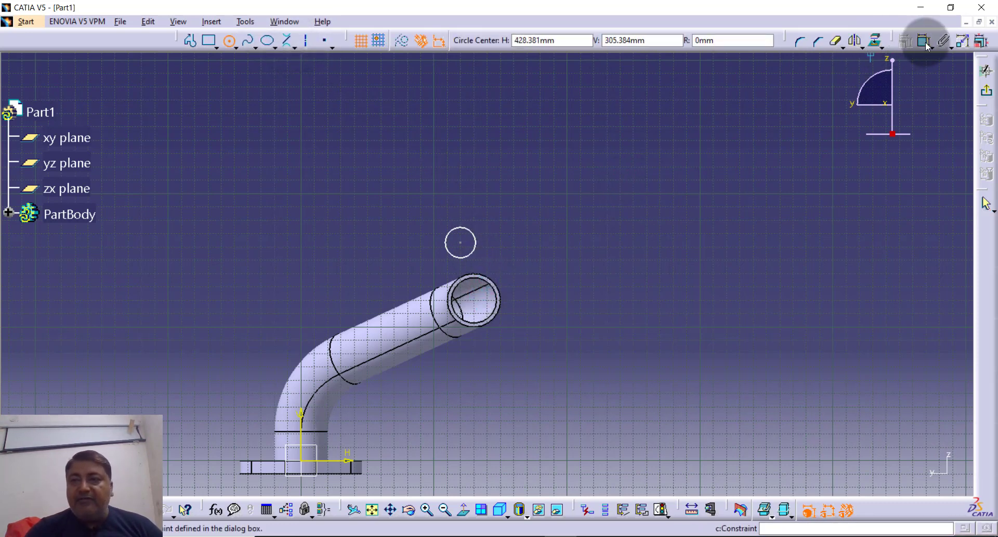
pyautogui.press('Escape')
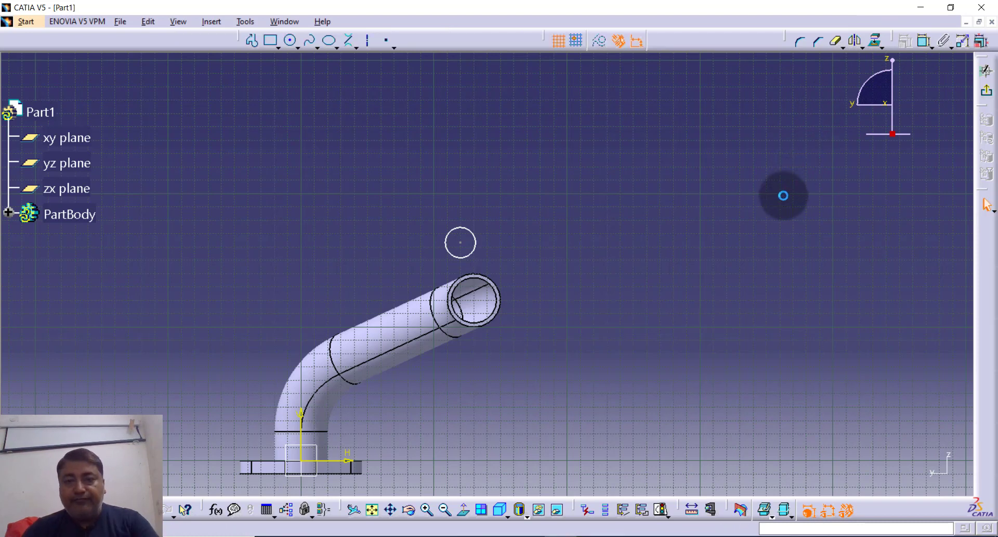
pyautogui.moveTo(694, 245); pyautogui.dragTo(709, 213, button='middle')
pyautogui.click(836, 42)
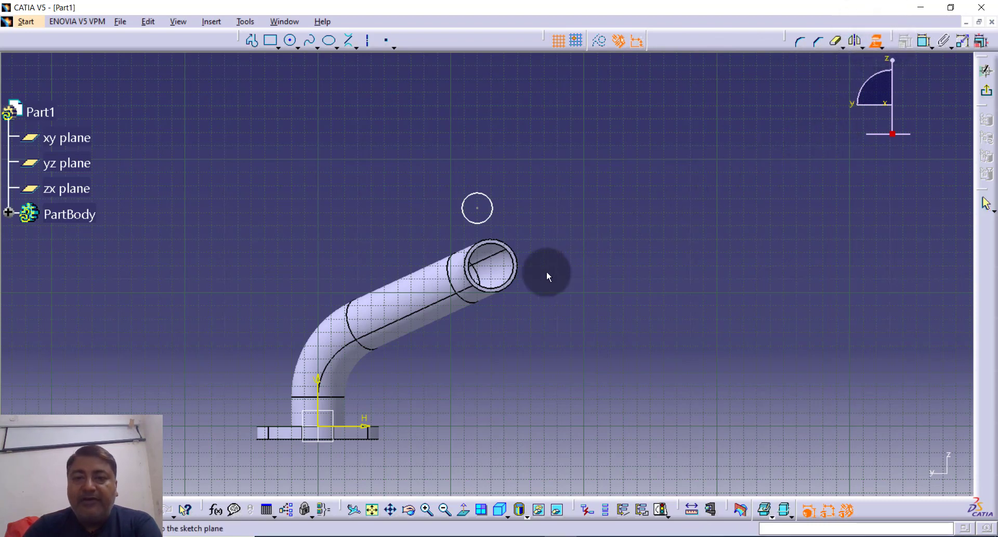
pyautogui.click(509, 283)
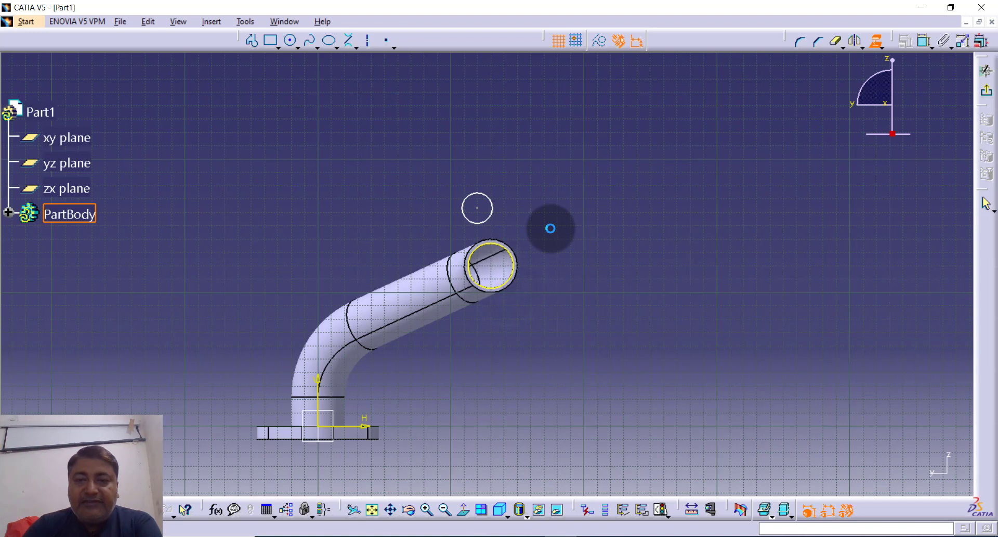
pyautogui.click(678, 212)
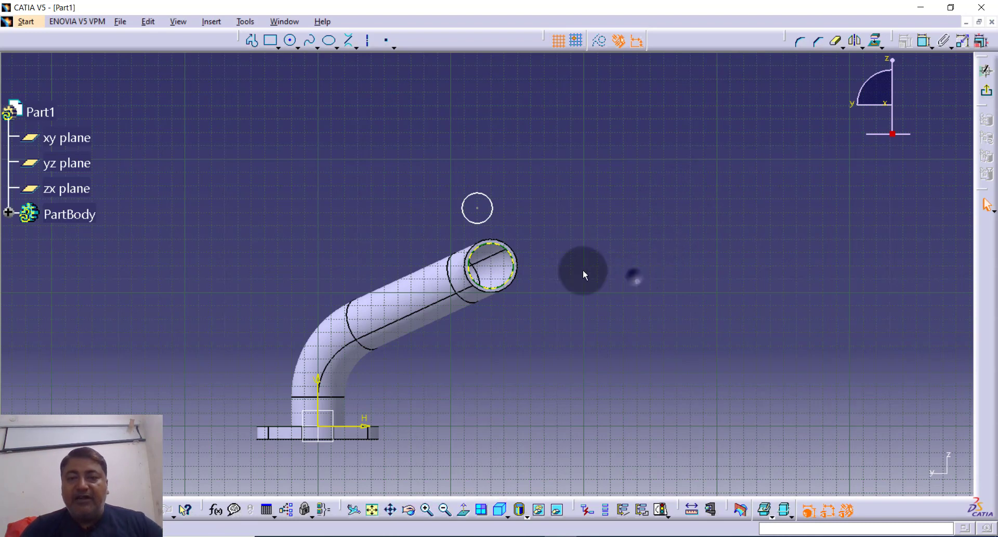
pyautogui.moveTo(562, 236); pyautogui.dragTo(604, 232, button='middle')
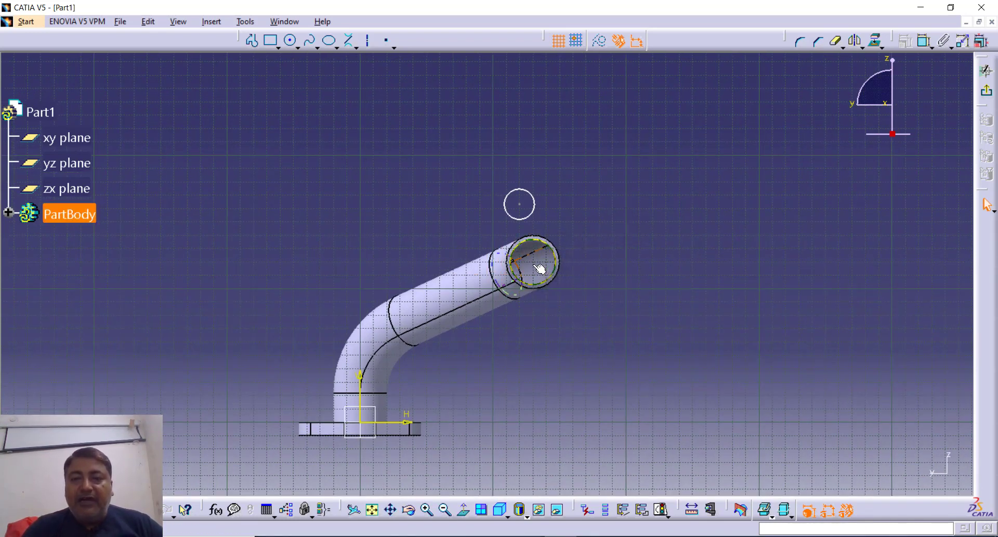
pyautogui.click(252, 41)
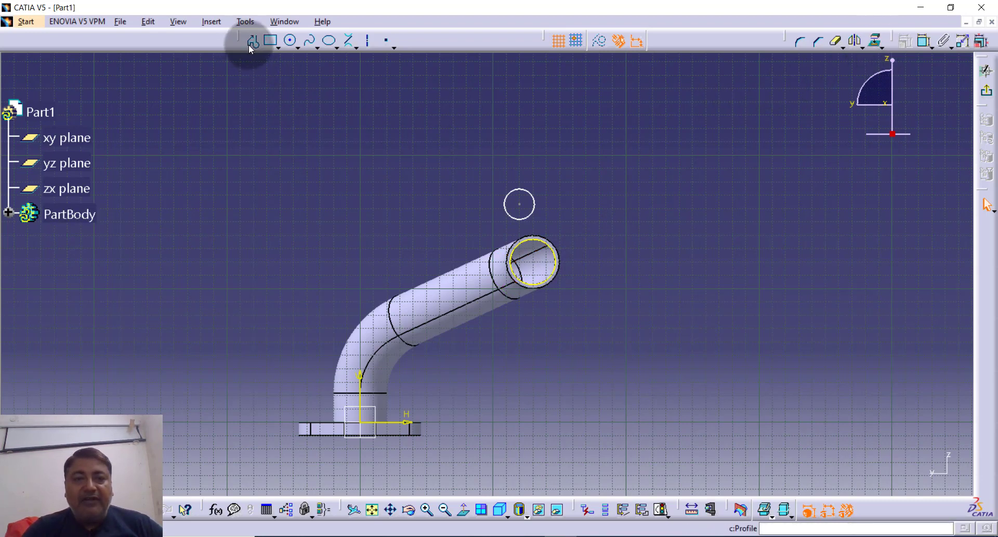
pyautogui.click(539, 260)
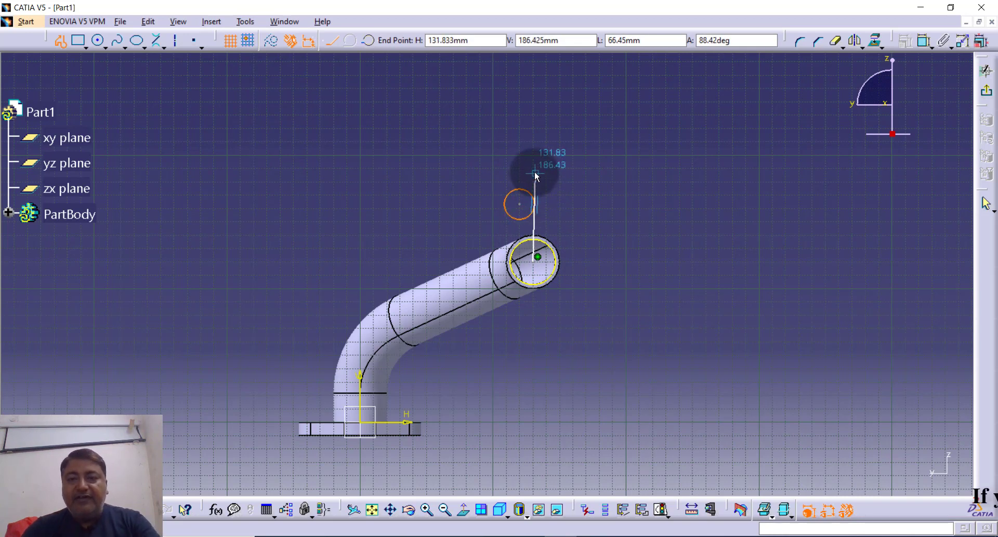
pyautogui.press('Escape')
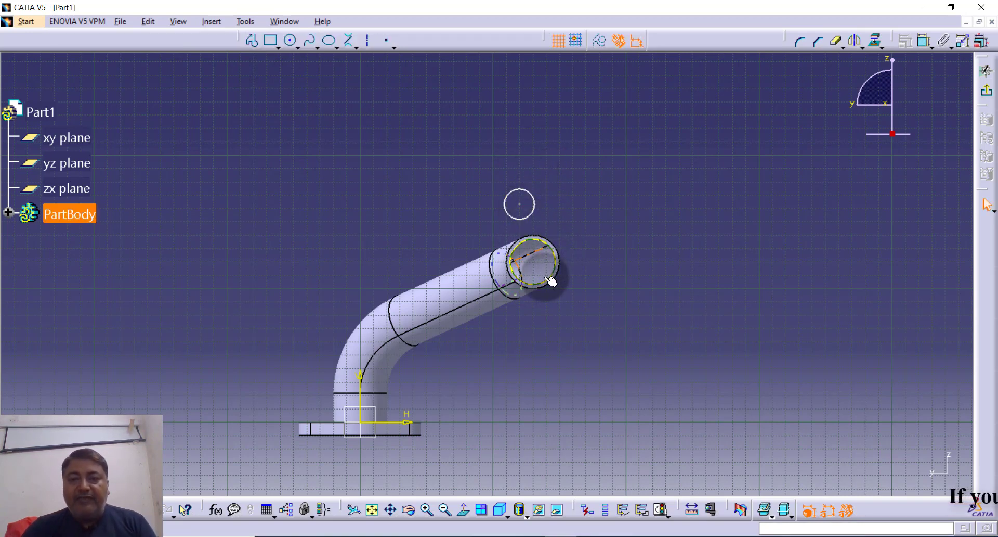
# - Apply a Coincidence constraint between the free circle's centre point and the projected inner edge of the pipe
pyautogui.click(553, 280)
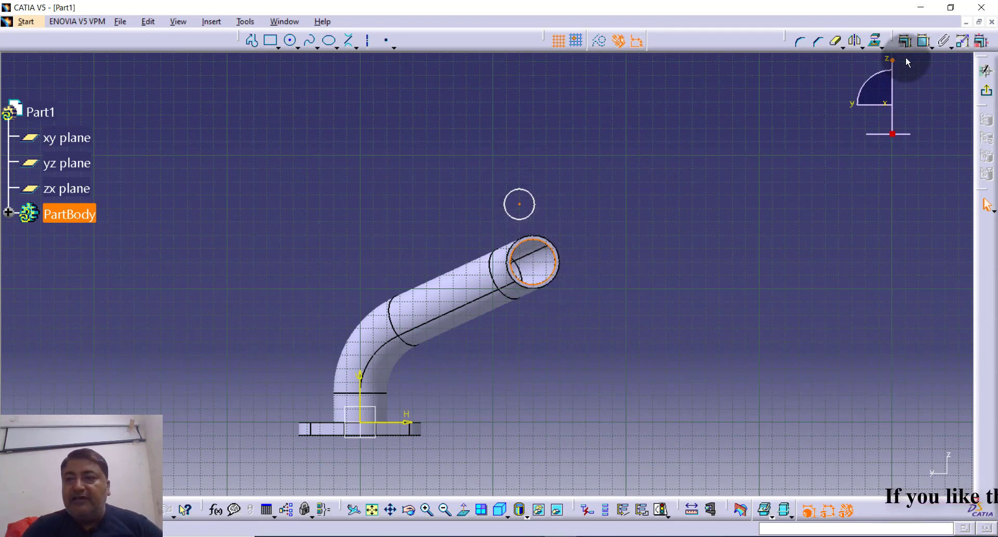
pyautogui.click(905, 43)
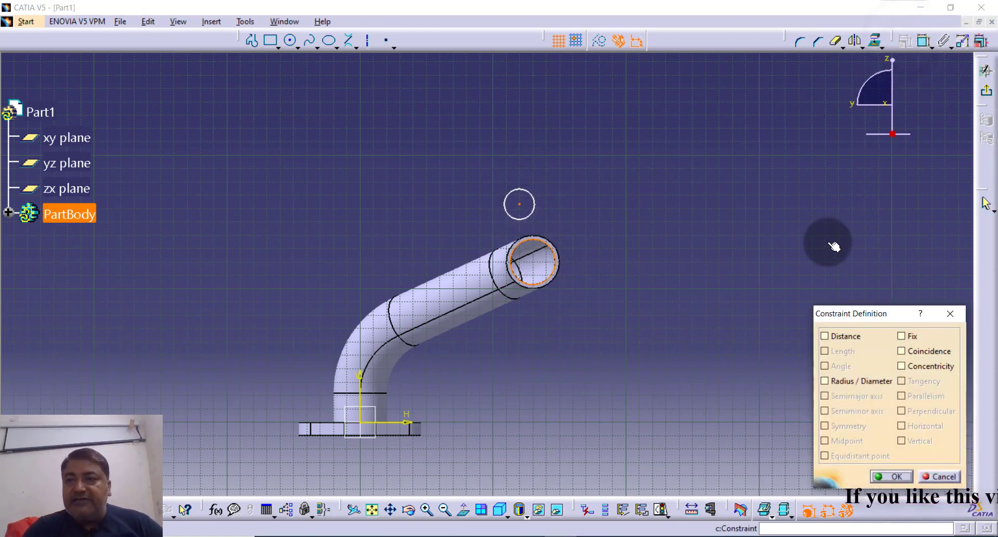
pyautogui.moveTo(870, 321); pyautogui.dragTo(840, 220)
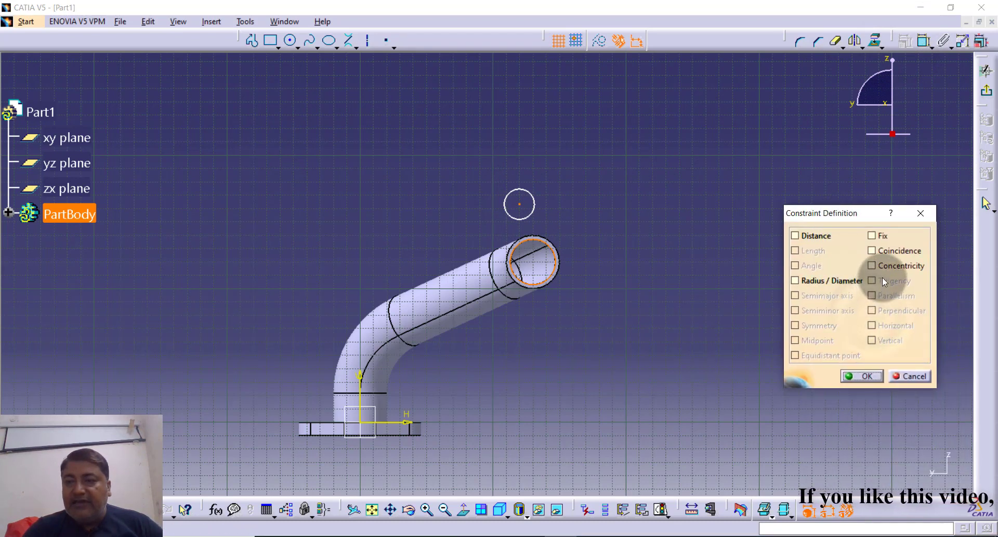
pyautogui.click(872, 251)
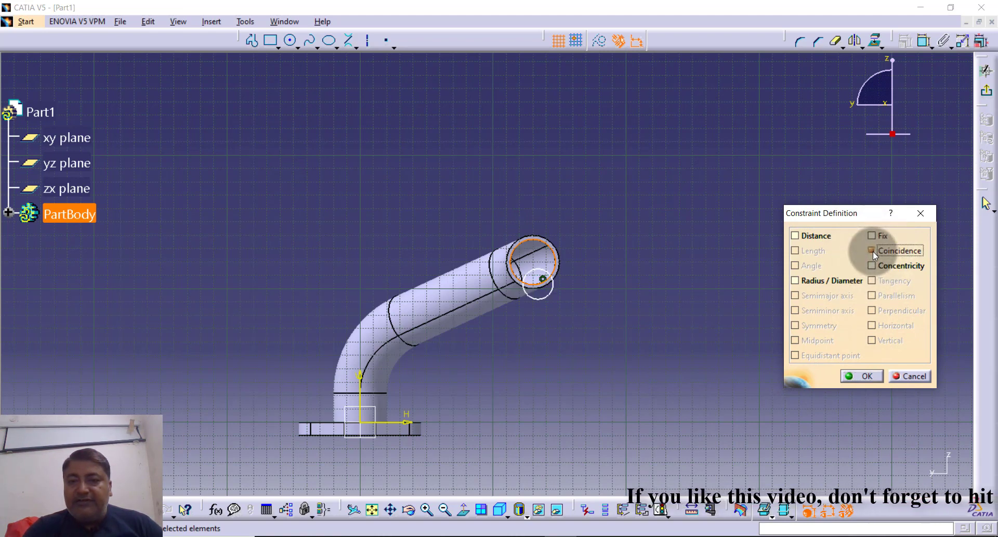